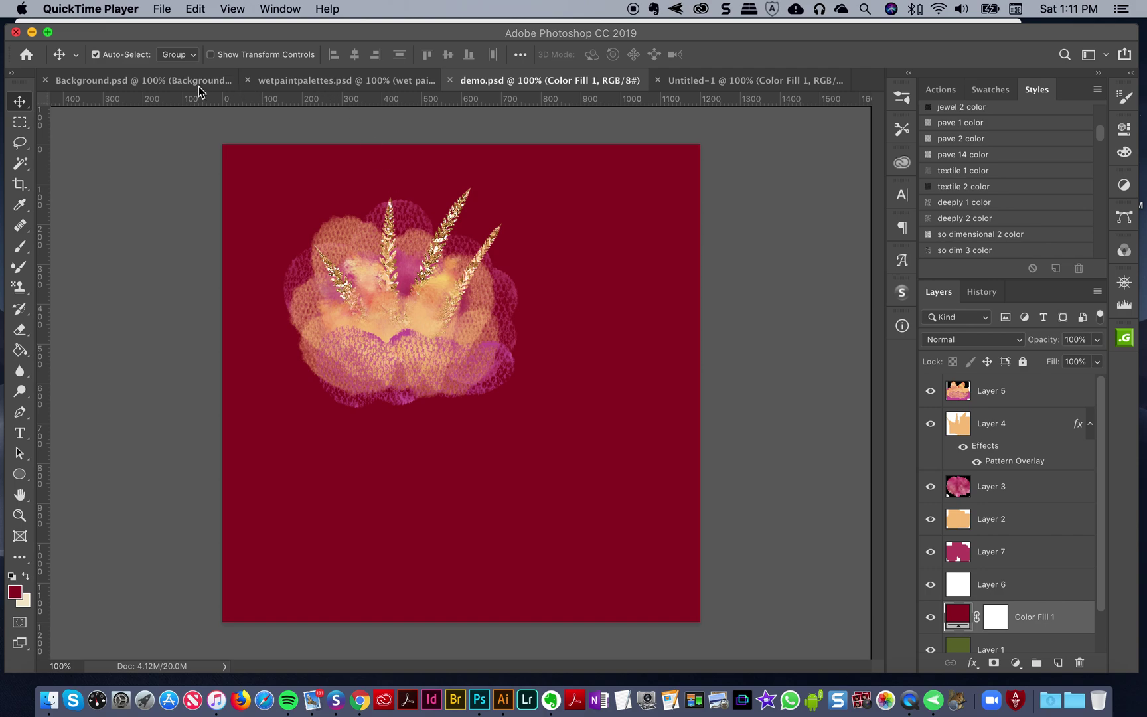
- Review the Background brush palette and the demo flower artwork for reference
click(135, 78)
click(150, 81)
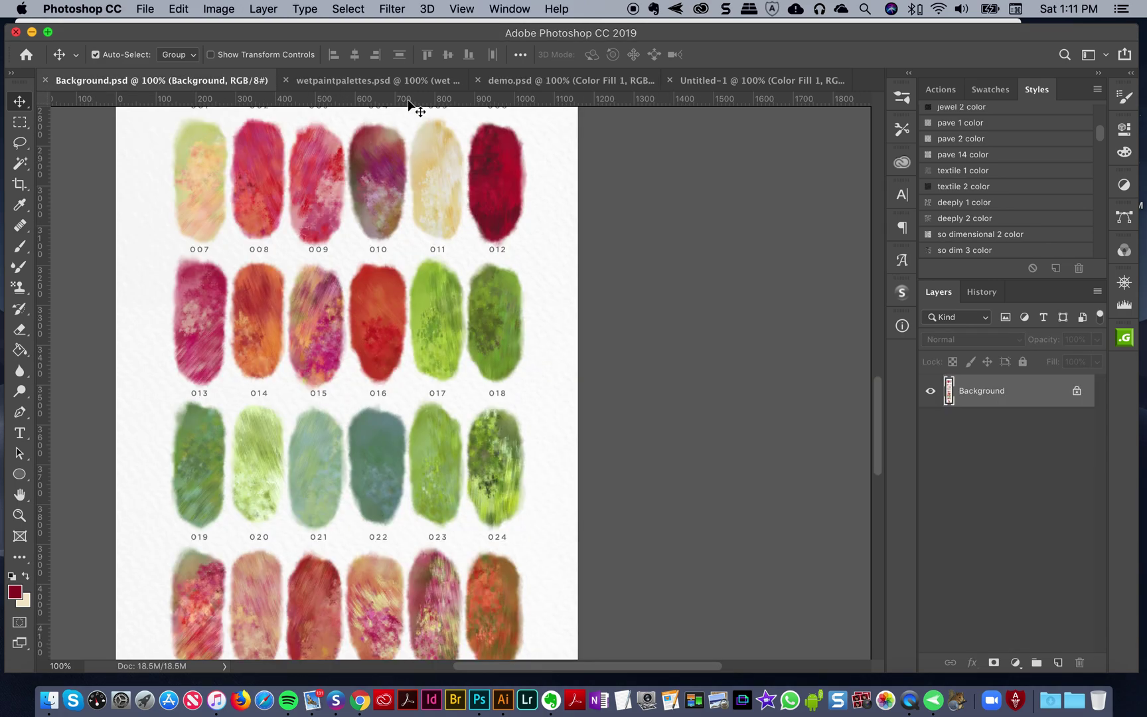
drag(874, 408, 889, 197)
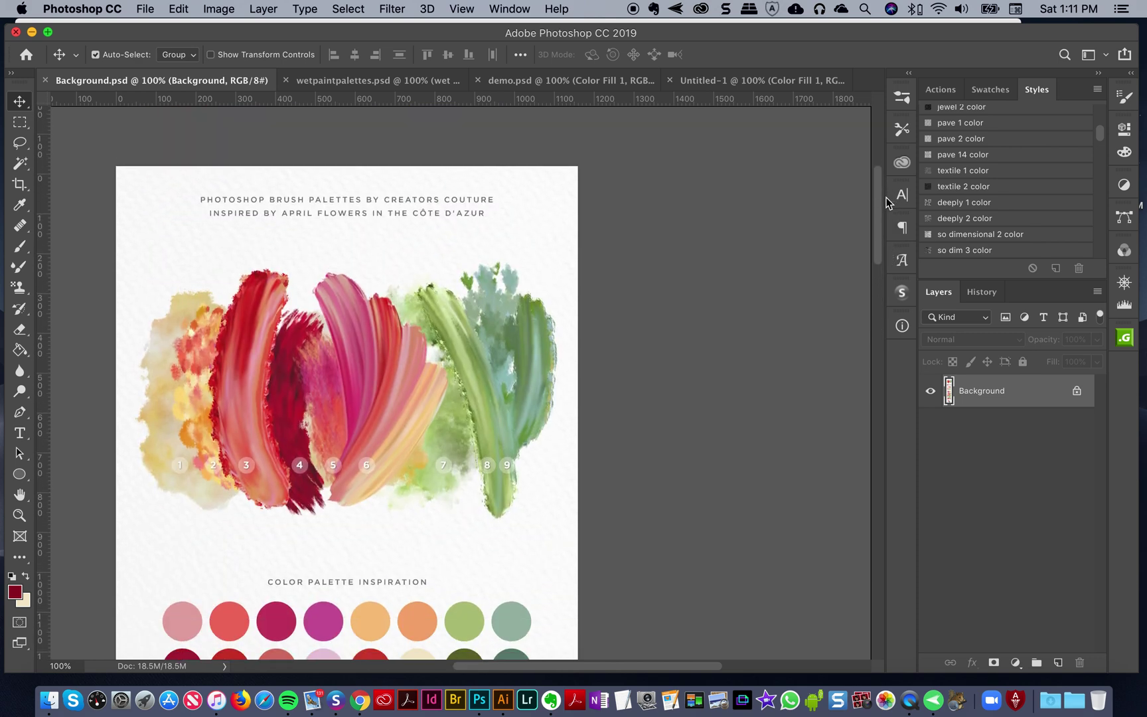
click(528, 79)
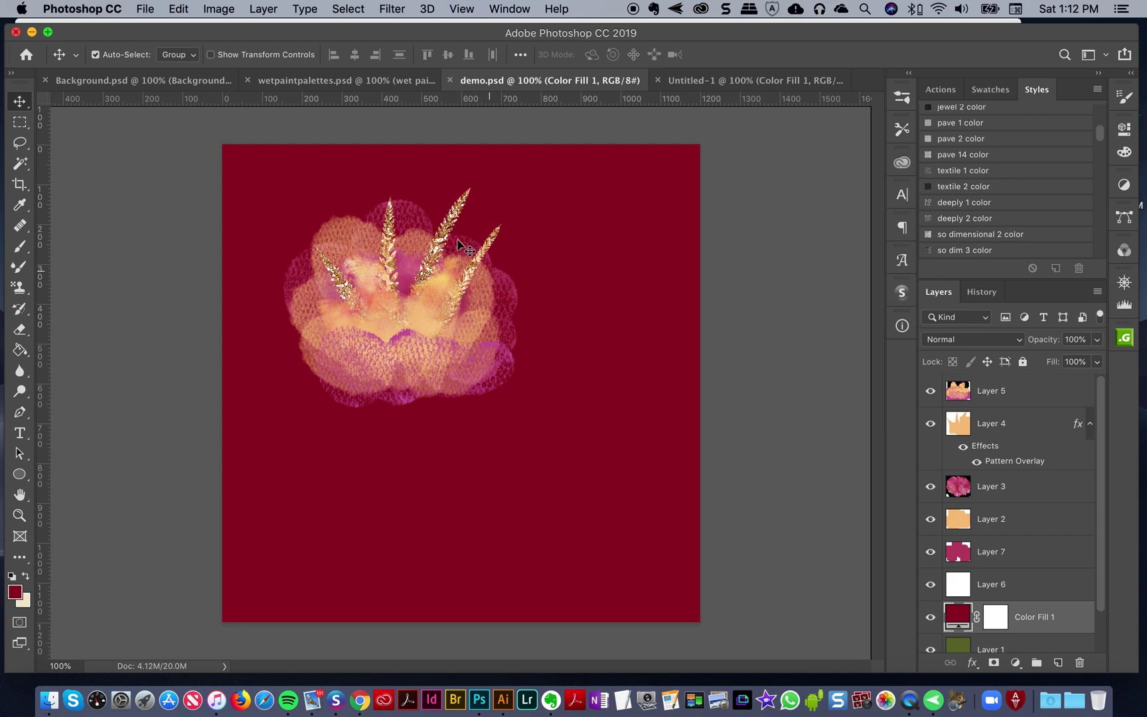
click(186, 83)
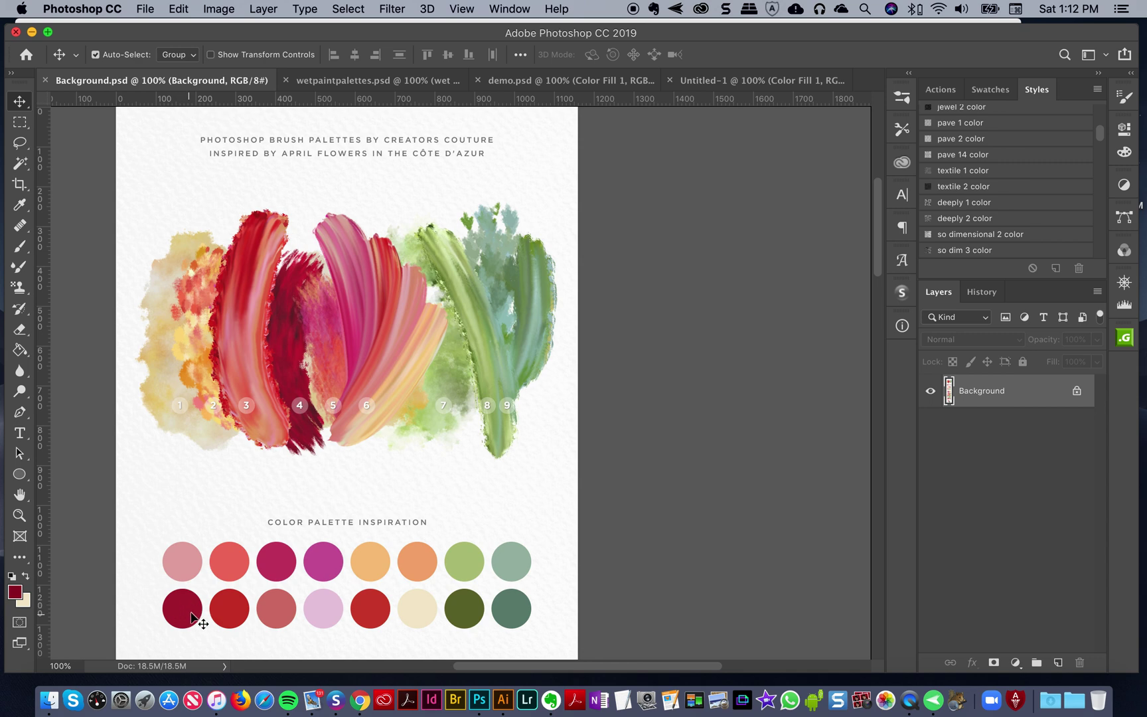
click(520, 83)
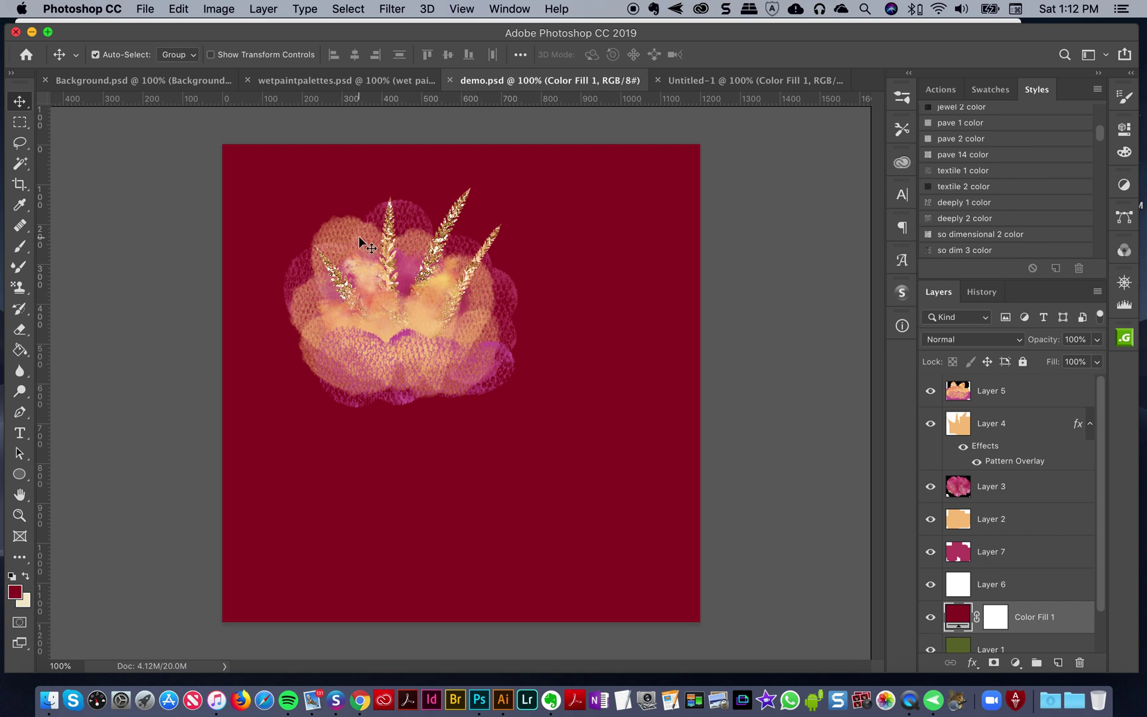
- Sample the peach swatch from wetpaintpalettes.psd as the paint colour
click(301, 79)
click(20, 205)
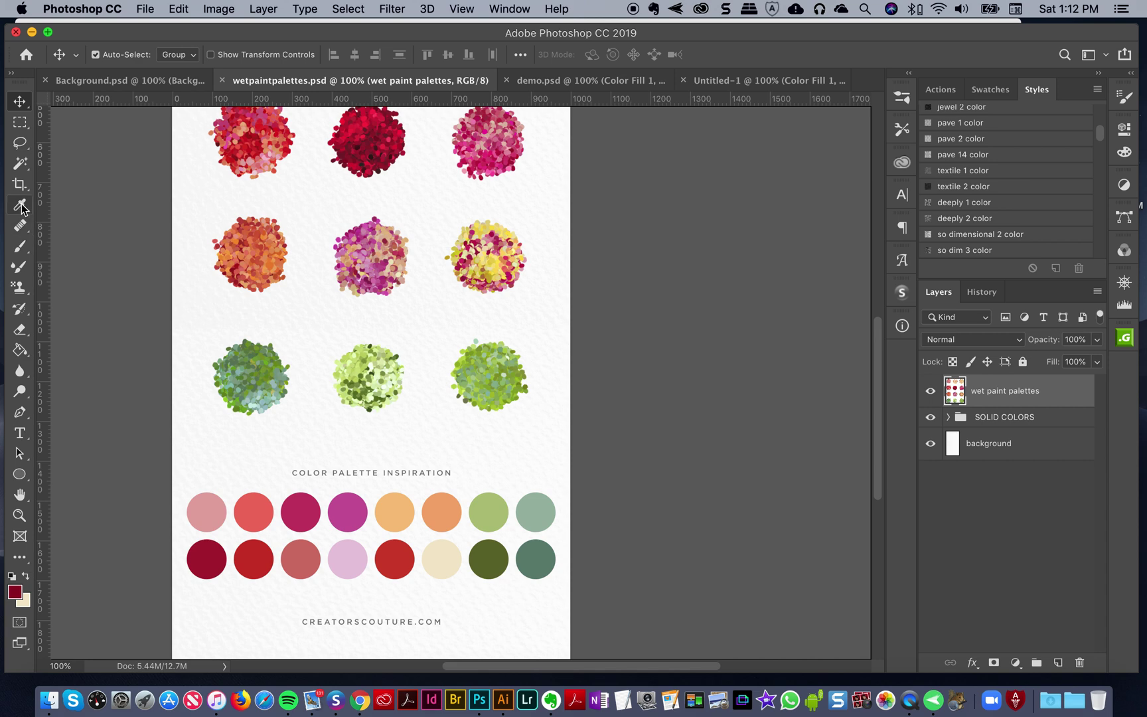
click(401, 510)
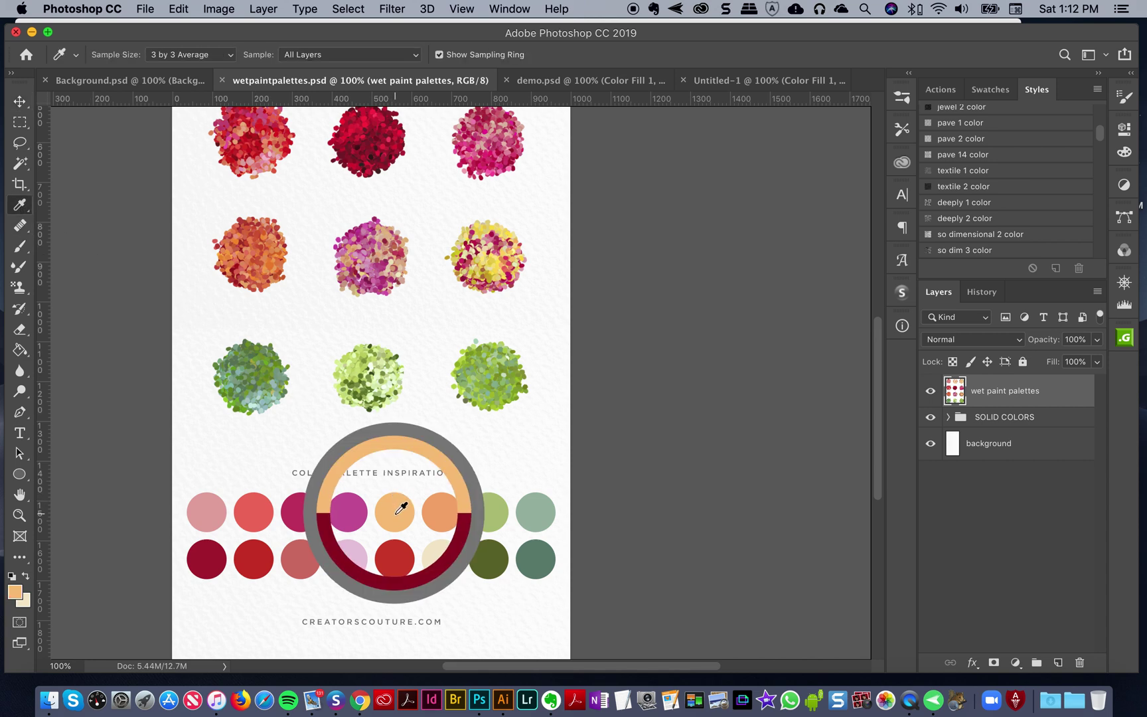
- Add an empty Layer 1 to the Untitled-1 canvas
click(571, 81)
click(706, 79)
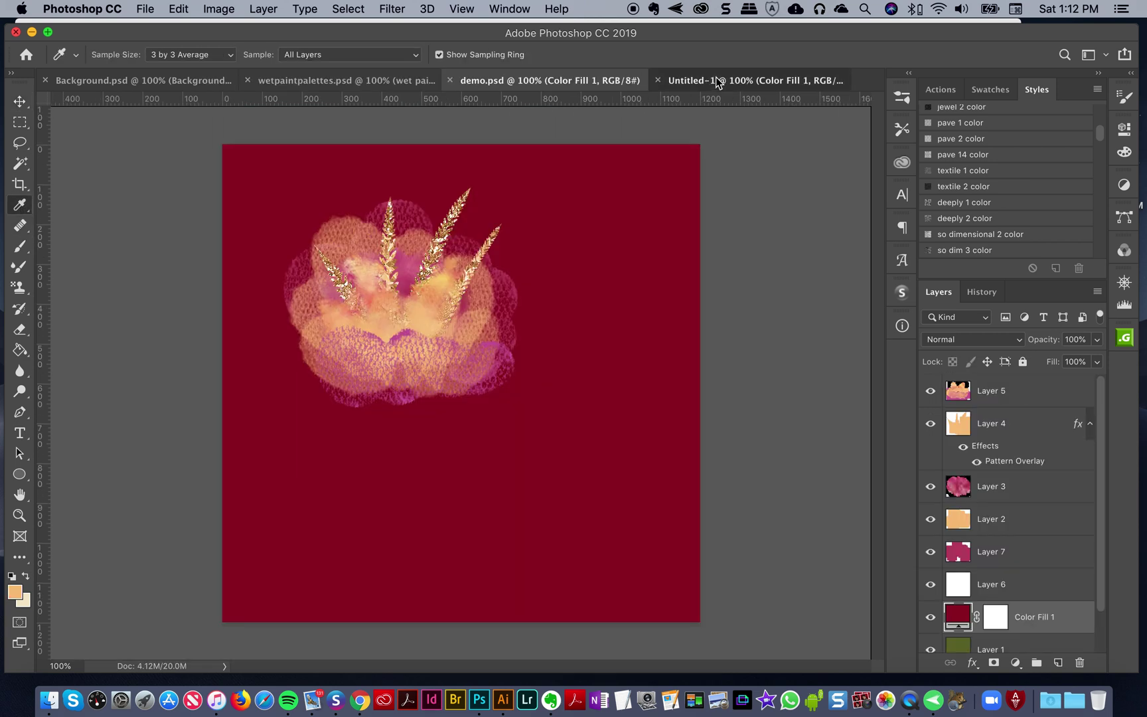
click(1058, 663)
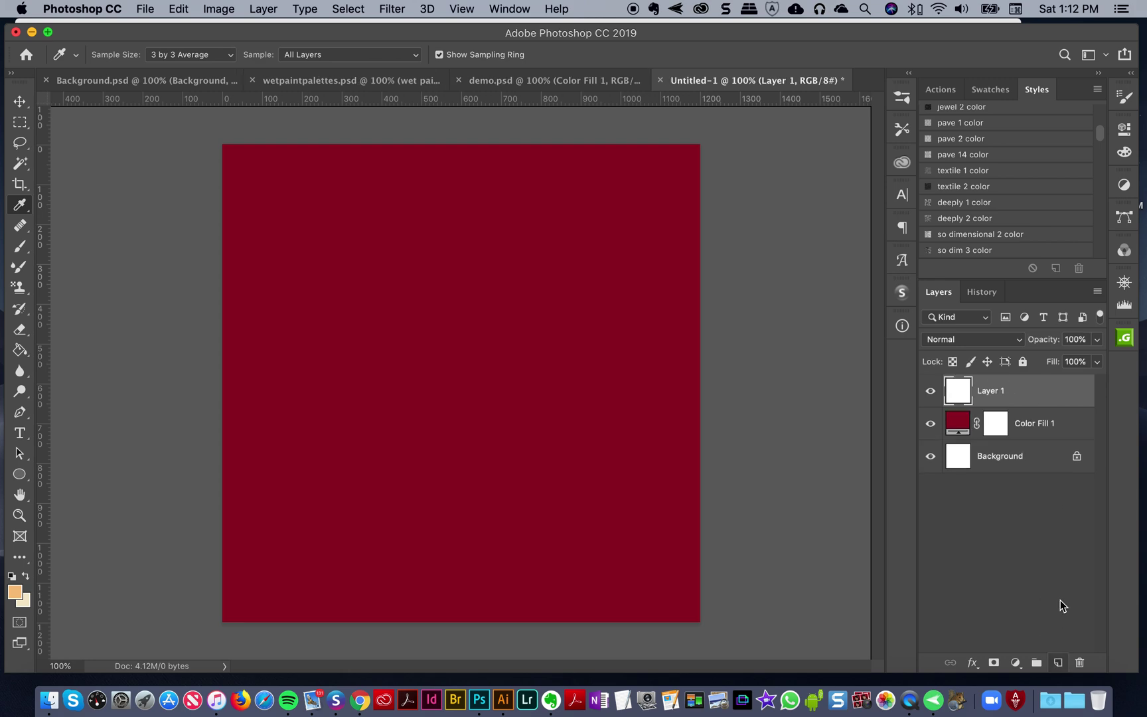
- Select the Brush tool with the 157 px tulle and lace 8 brush
click(903, 130)
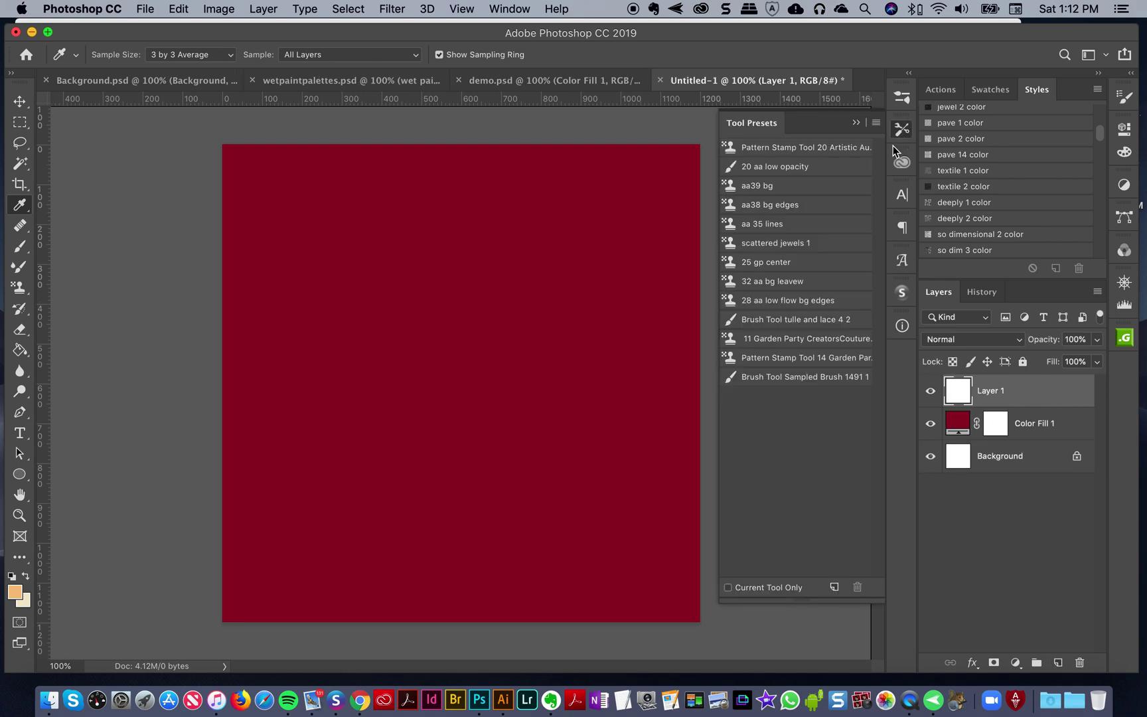
click(902, 97)
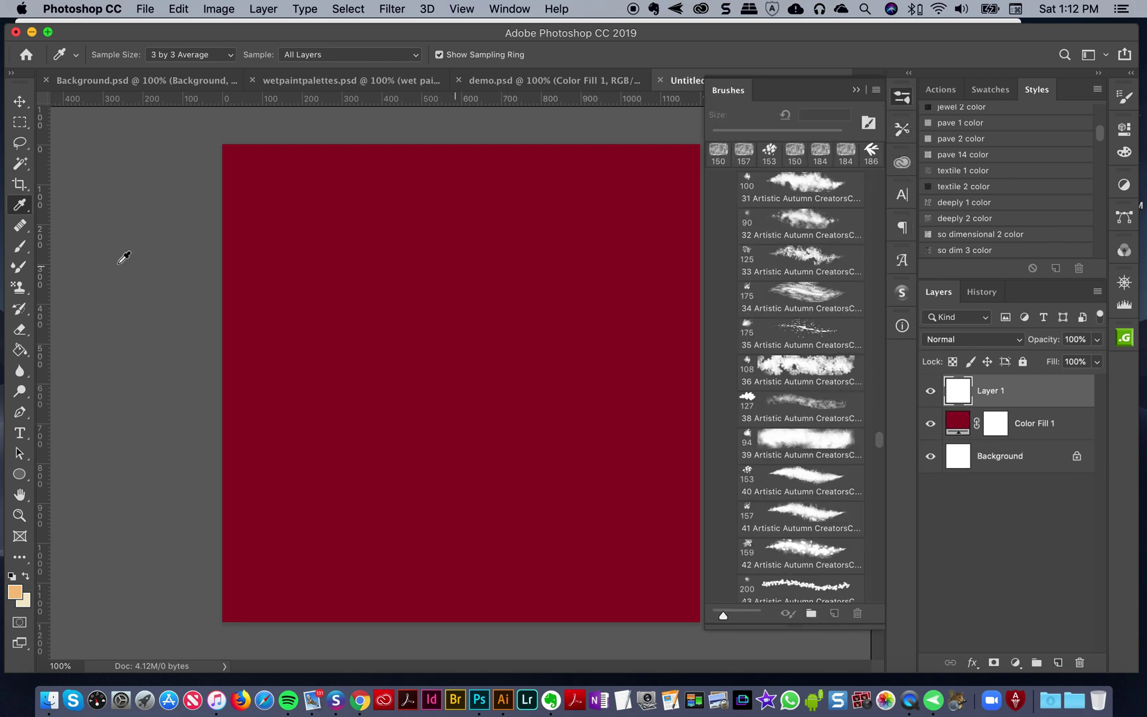
click(19, 251)
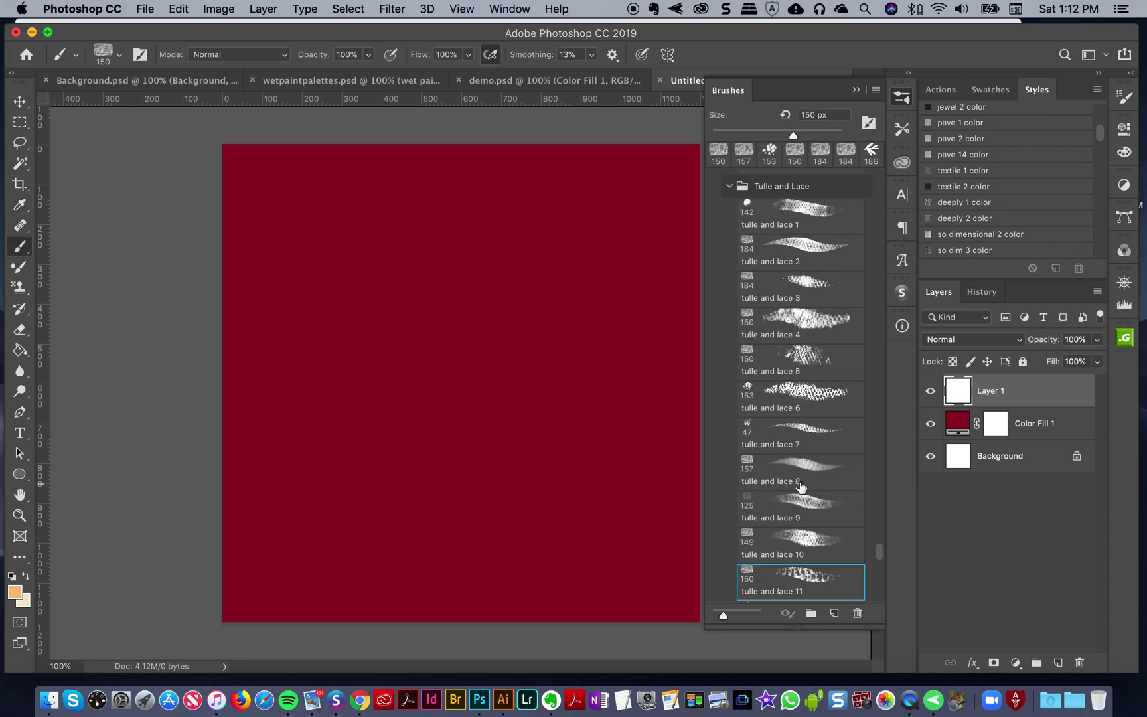
click(807, 474)
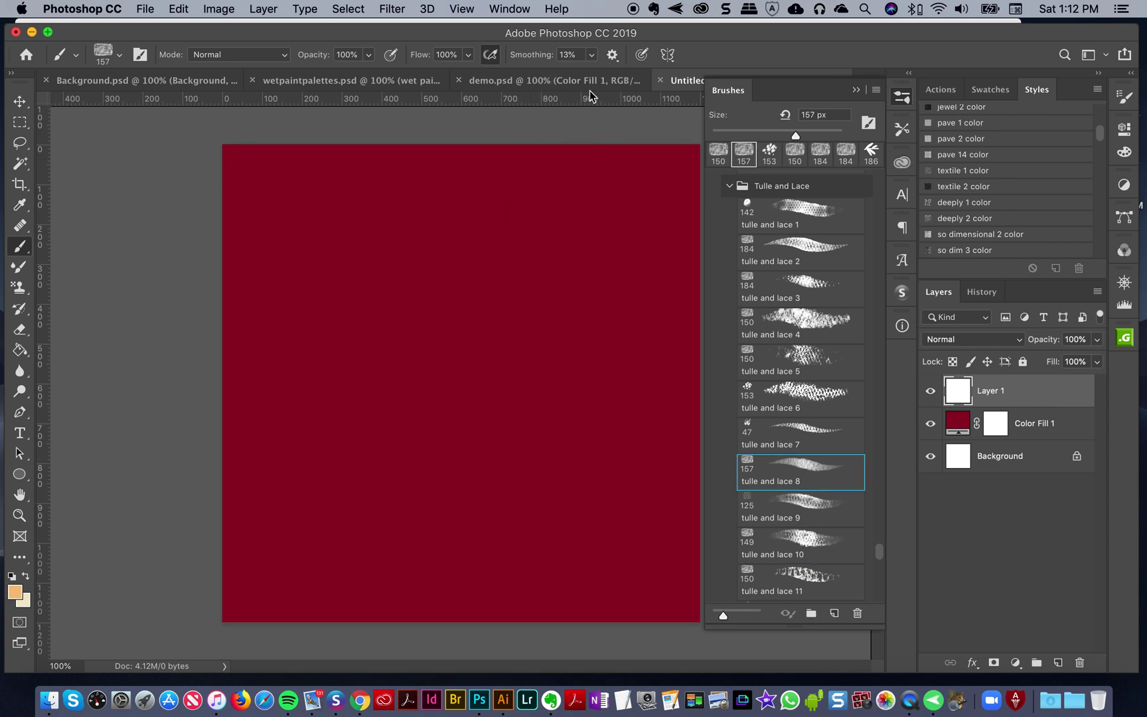
- Paint a test lace stroke on Layer 1, then clear it
drag(503, 269, 504, 338)
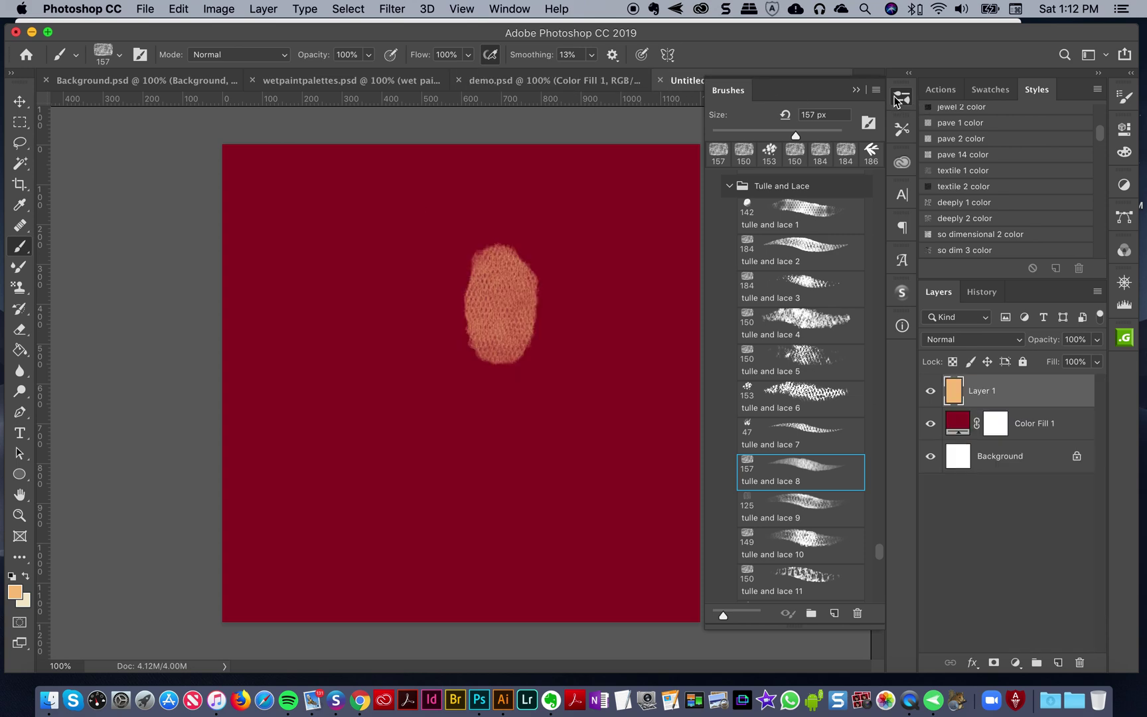
click(900, 98)
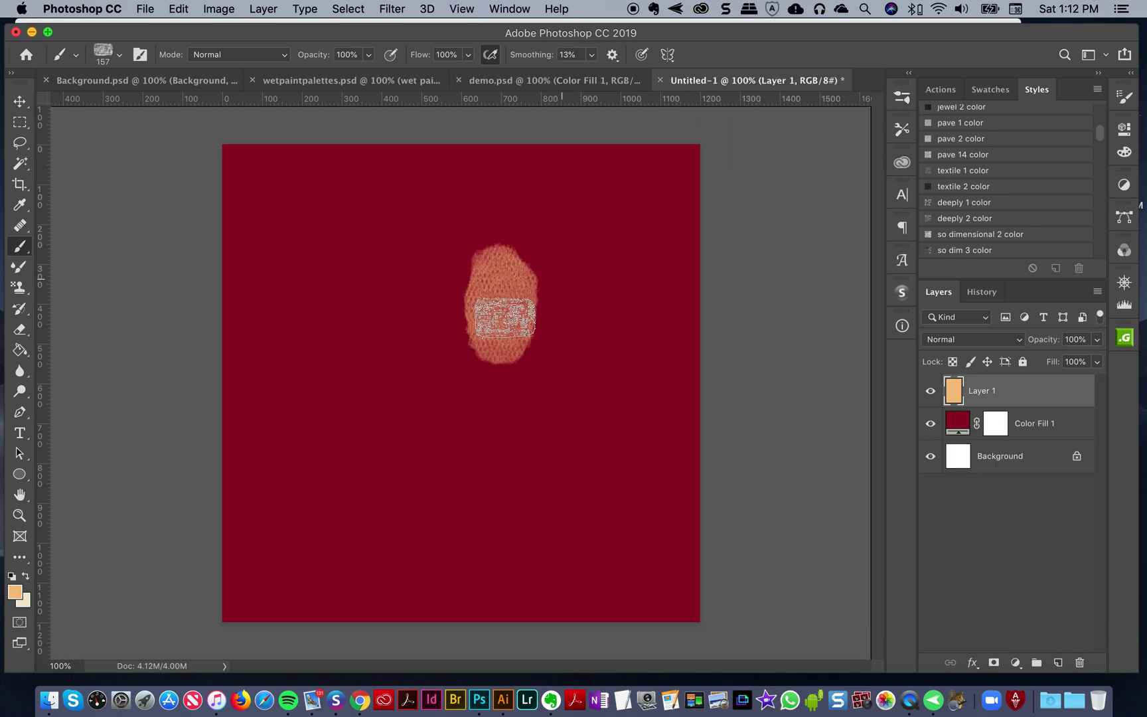
key(super+a)
key(Delete)
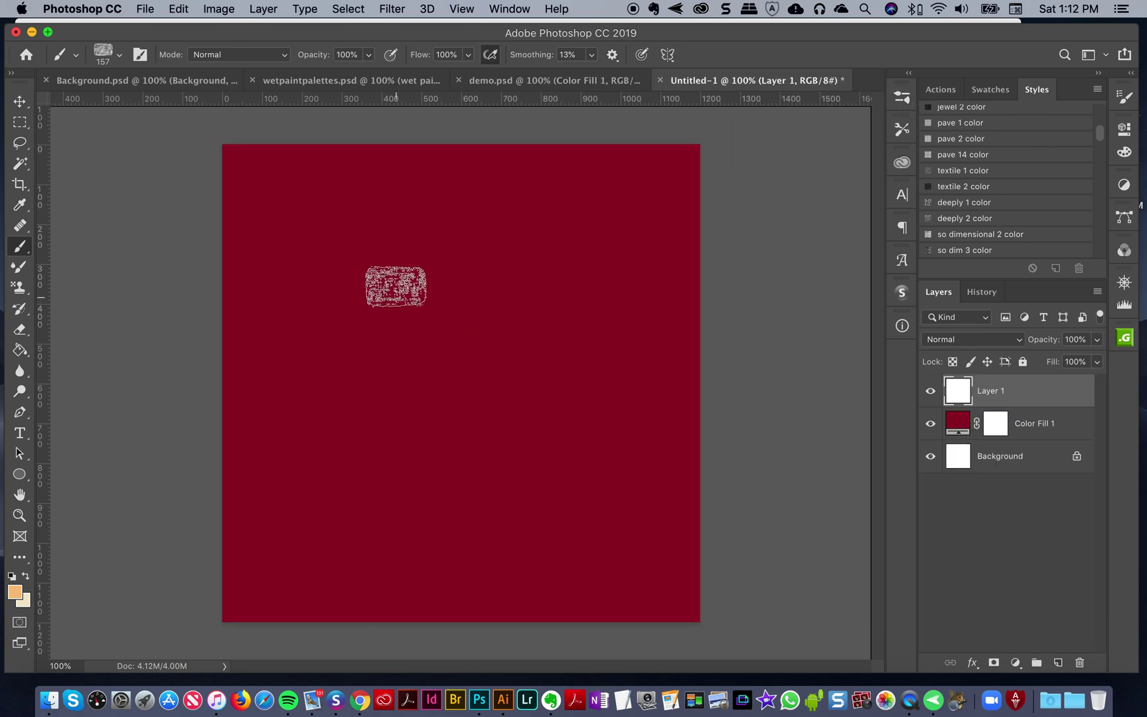
- Paint a trial lace petal, compare it with demo.psd, then wipe Layer 1 clean
mouse_move(392, 293)
mouse_down()
mouse_move(411, 331)
mouse_move(398, 287)
mouse_move(401, 353)
mouse_move(360, 332)
mouse_move(363, 319)
mouse_move(387, 356)
mouse_move(365, 330)
mouse_move(450, 347)
mouse_move(459, 307)
mouse_move(460, 337)
mouse_move(442, 367)
mouse_move(491, 341)
mouse_move(506, 321)
mouse_up()
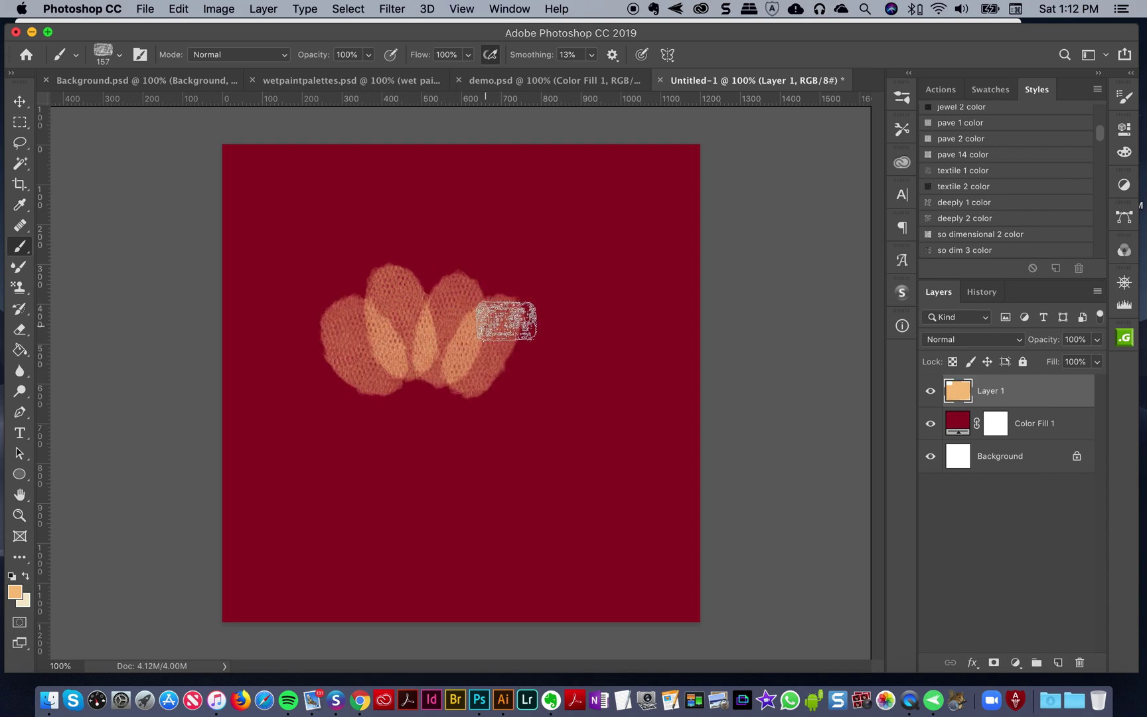
click(551, 81)
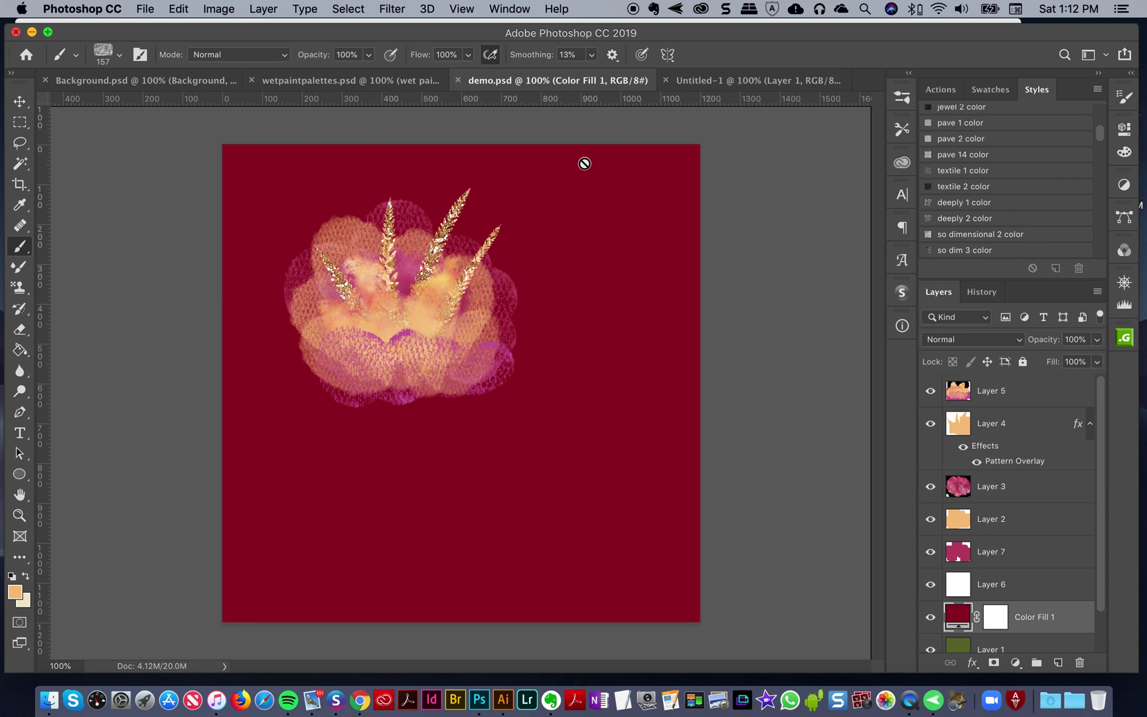
click(762, 80)
key(super+a)
key(super+c)
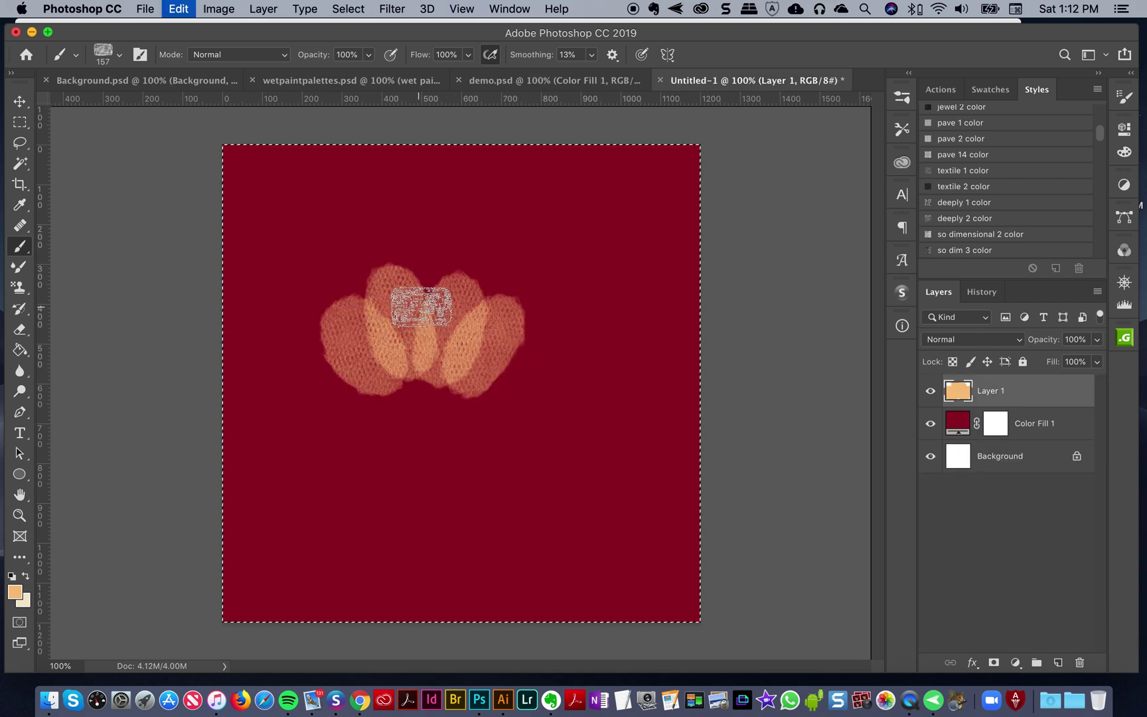
key(BackSpace)
key(super+d)
- Paint four overlapping peach lace petals around the centre, then view demo.psd
mouse_move(404, 272)
mouse_down()
mouse_move(426, 317)
mouse_move(414, 365)
mouse_move(366, 317)
mouse_move(417, 375)
mouse_up()
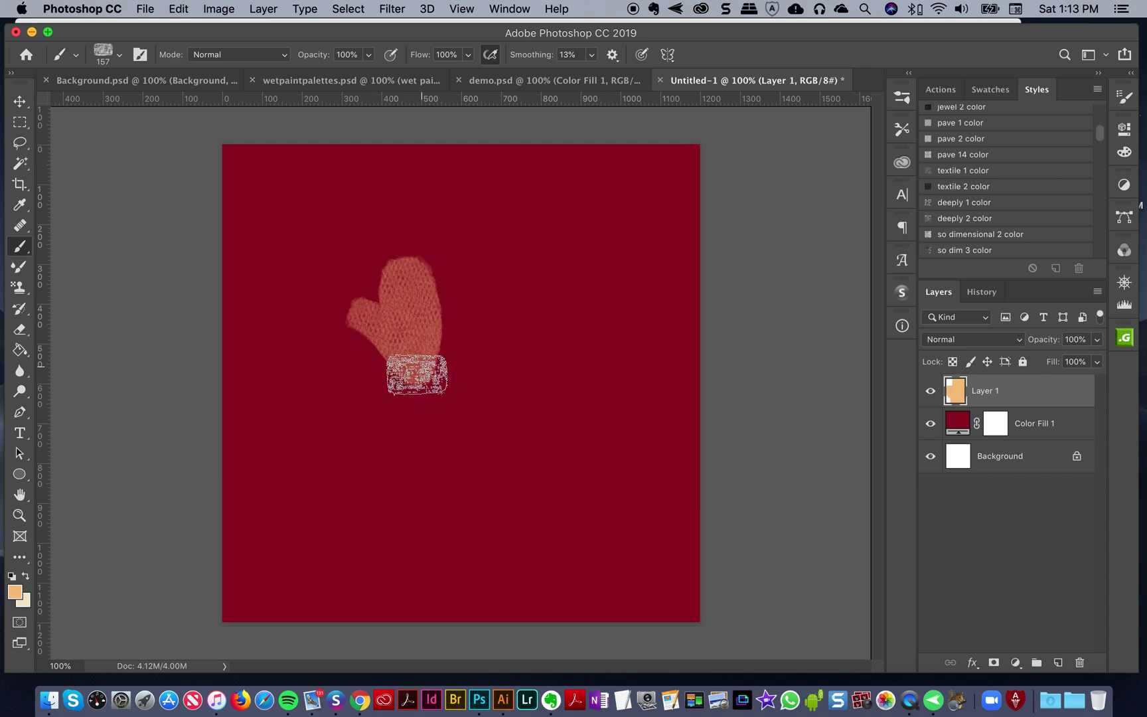
drag(375, 329, 379, 359)
drag(468, 299, 447, 365)
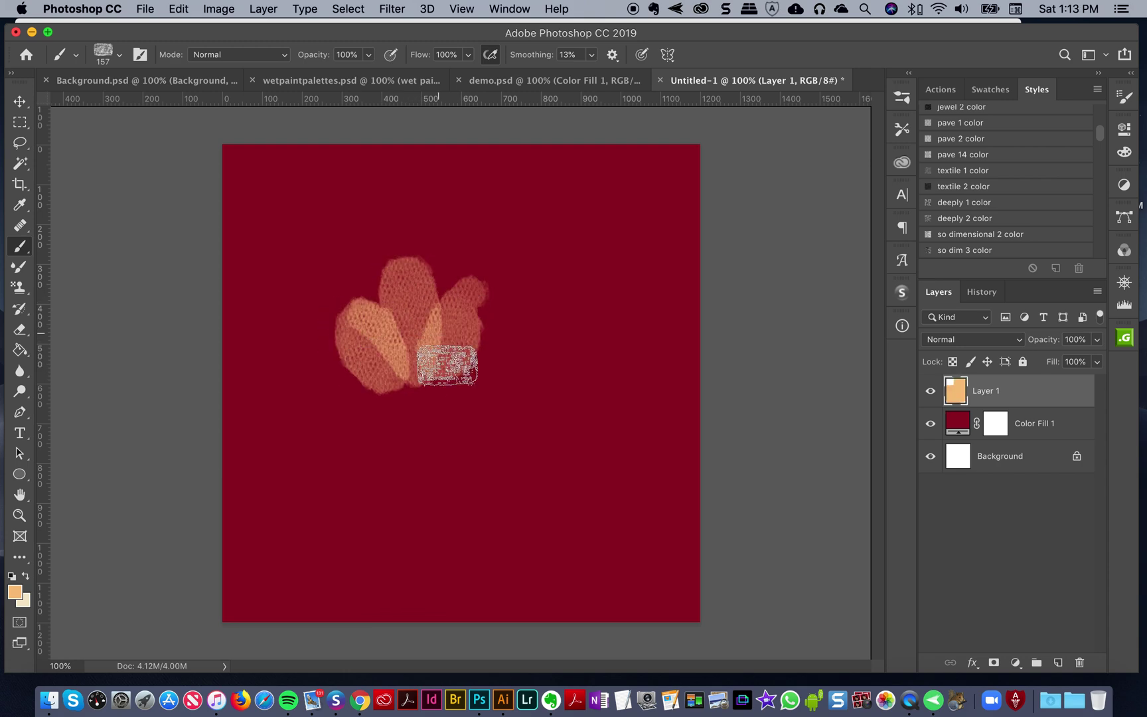
mouse_move(505, 335)
mouse_down()
mouse_move(463, 376)
mouse_move(487, 393)
mouse_up()
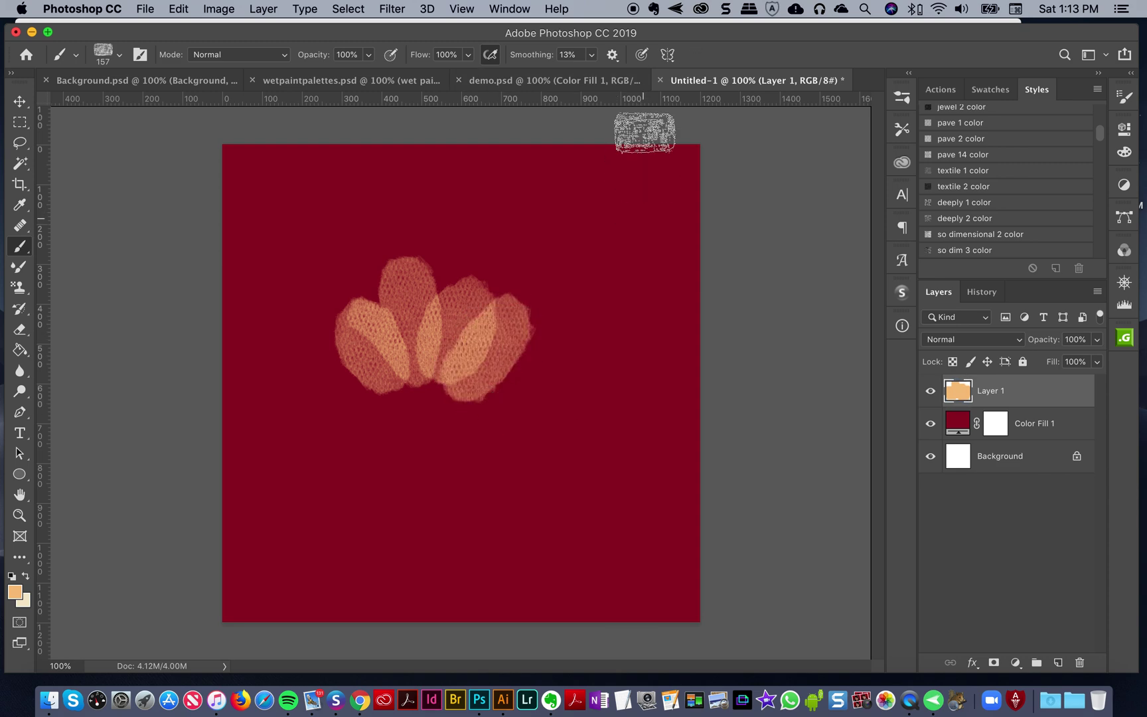
click(596, 81)
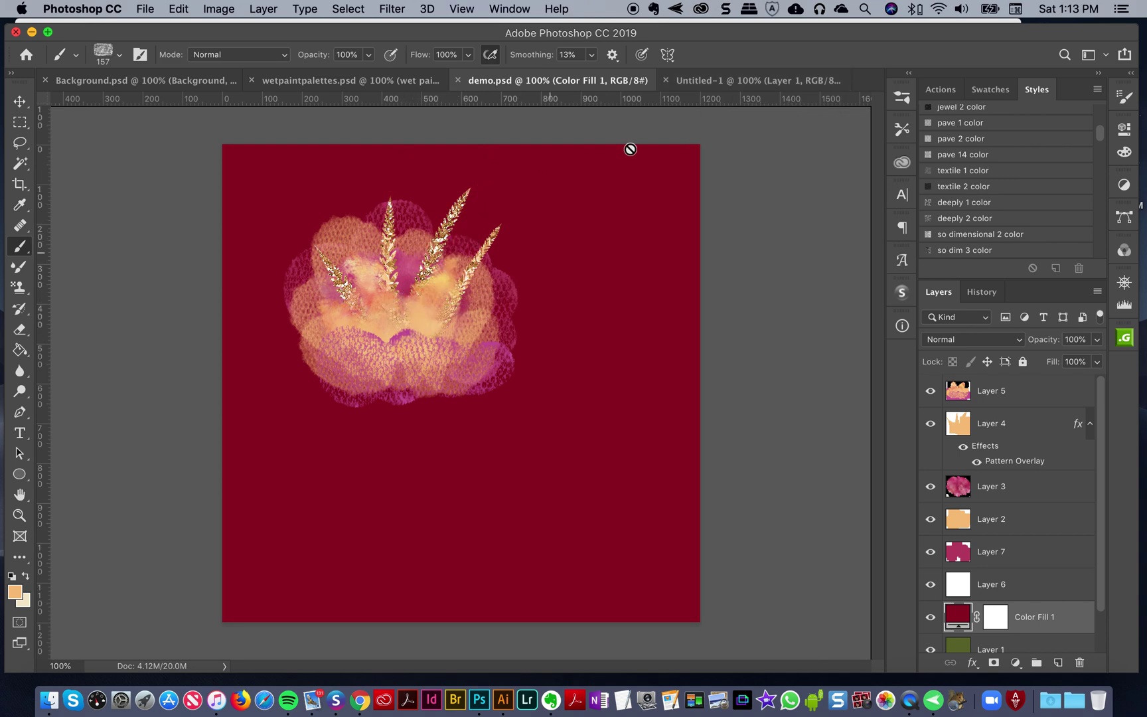
- Add an empty Layer 2 above the petals in Untitled-1
click(757, 79)
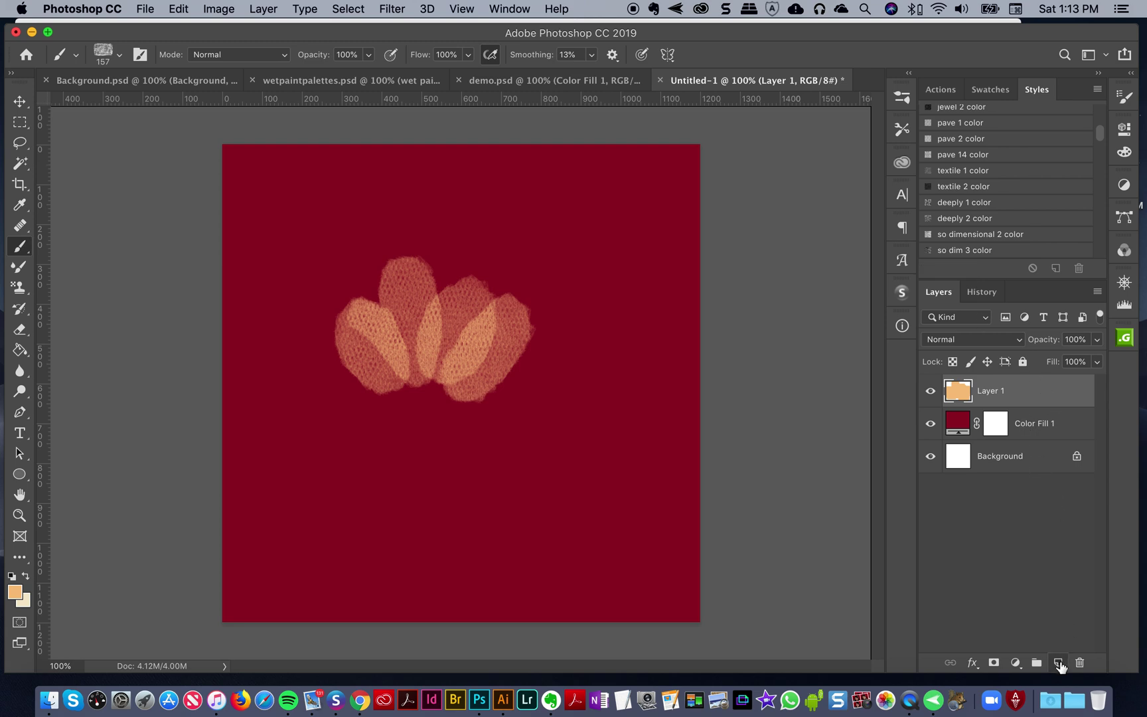
click(1058, 662)
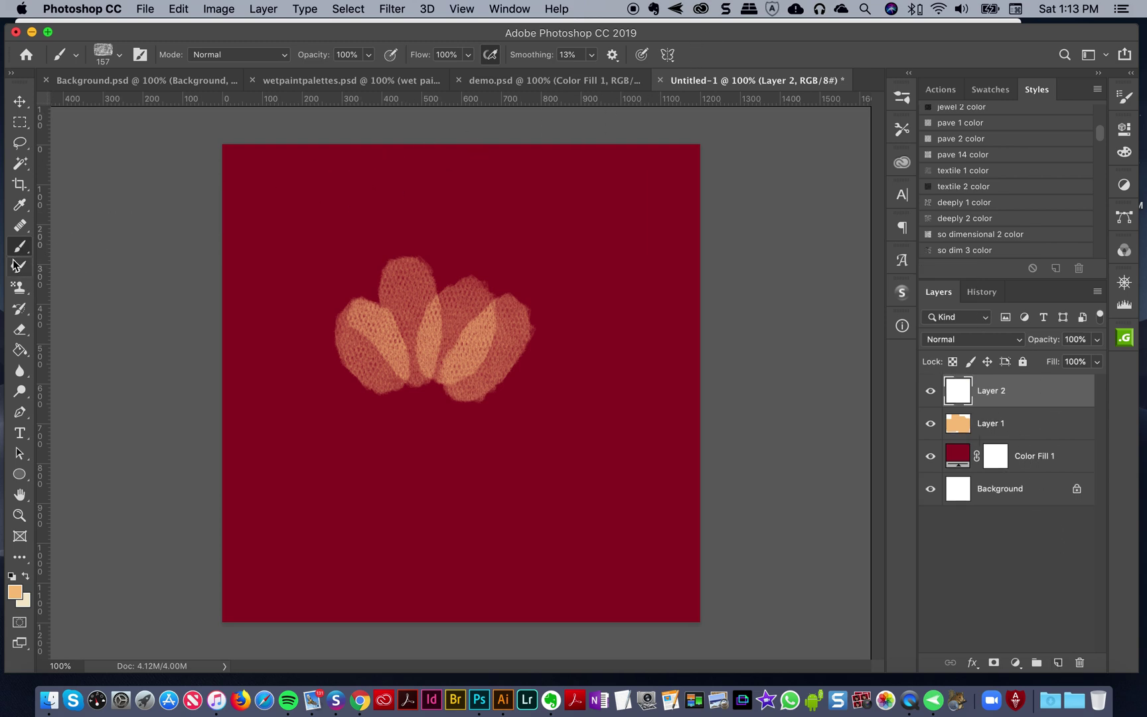
click(544, 81)
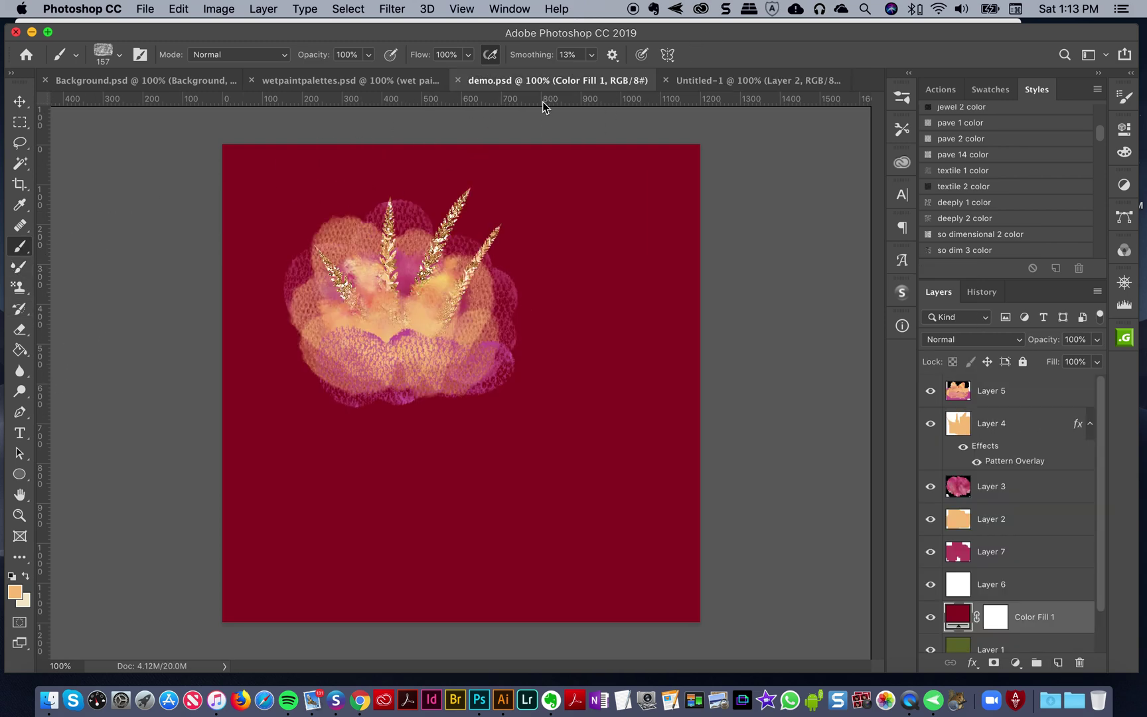
click(714, 85)
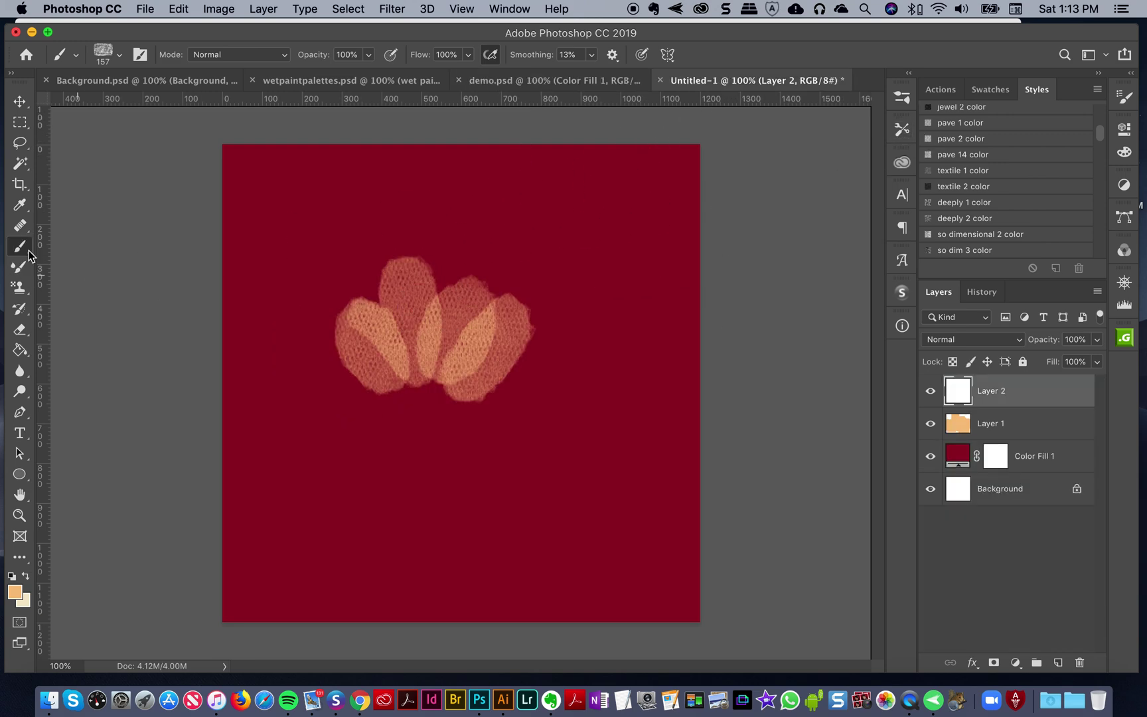
- Choose the 186 px sea 27 fern brush
click(901, 97)
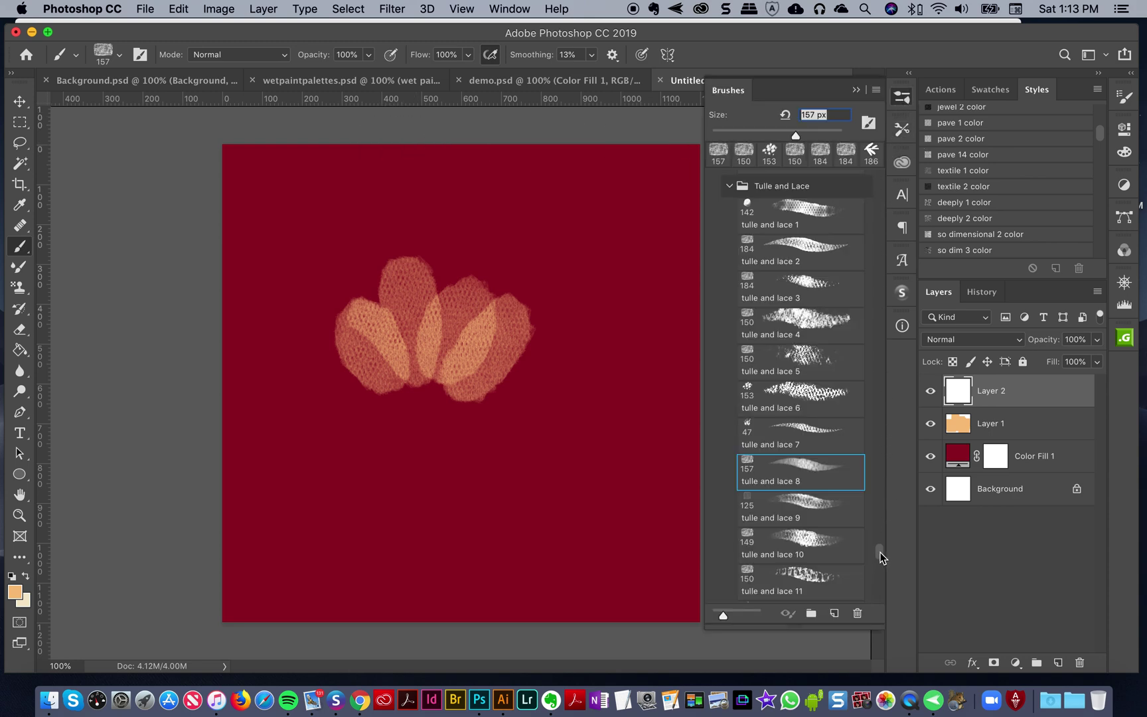
scroll(880, 555, up, 10)
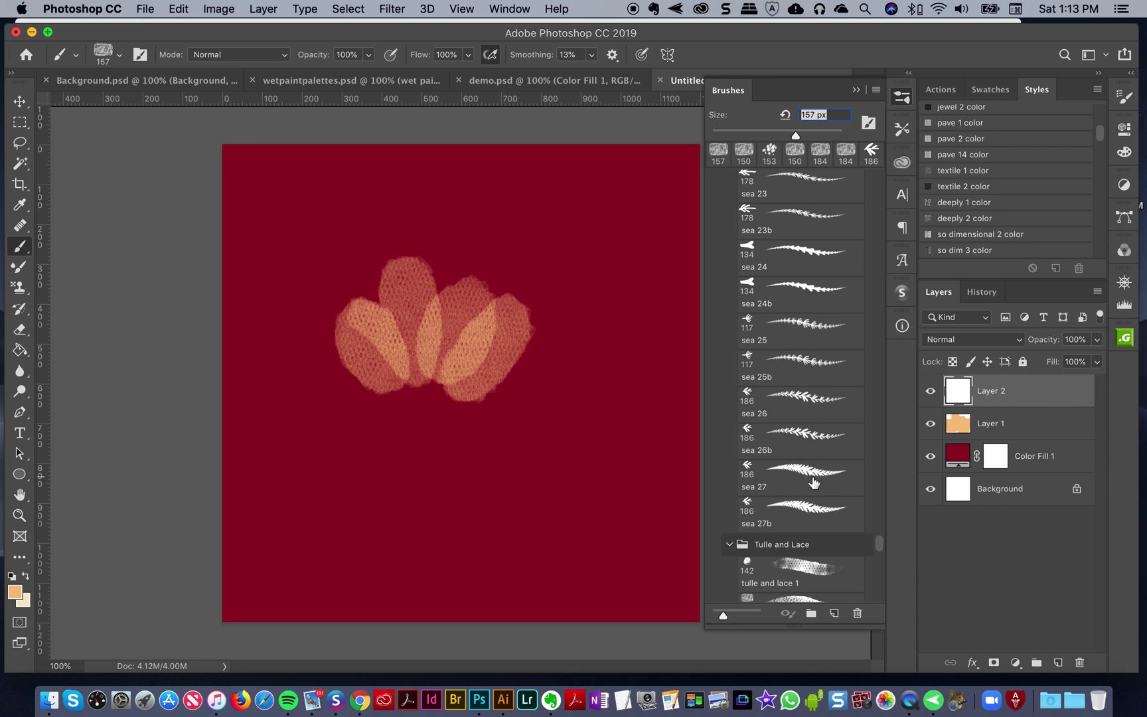
click(800, 481)
- Try peach fern strokes across the canvas and undo them
drag(551, 482, 630, 285)
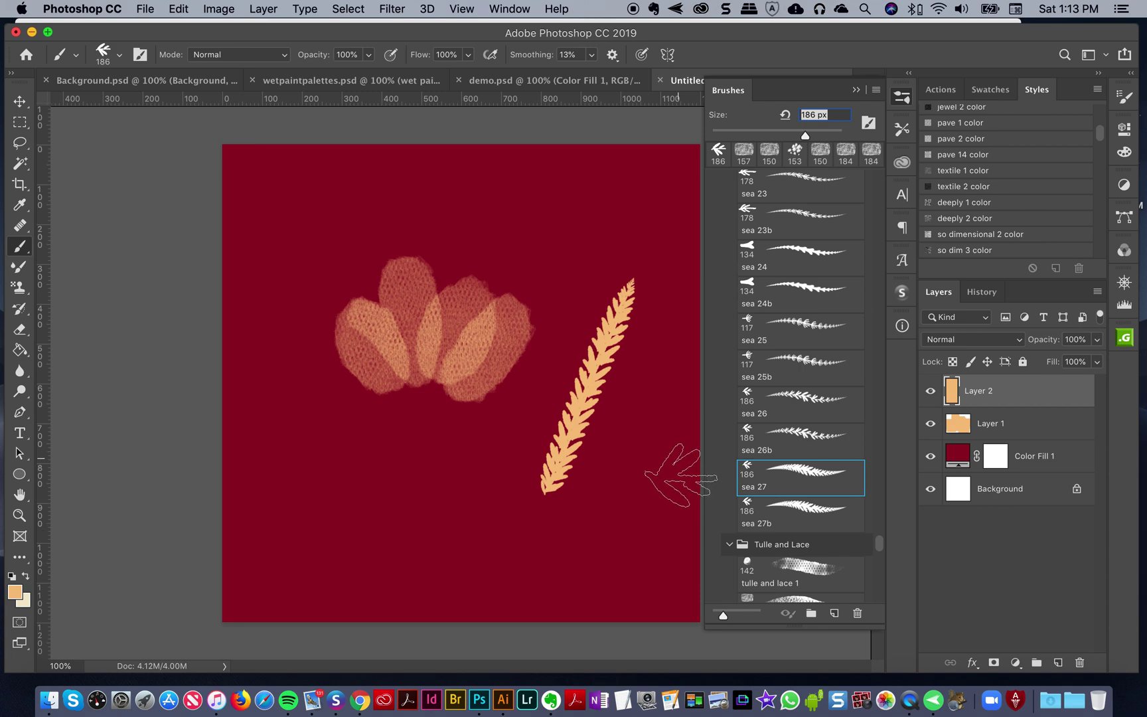
key(super+z)
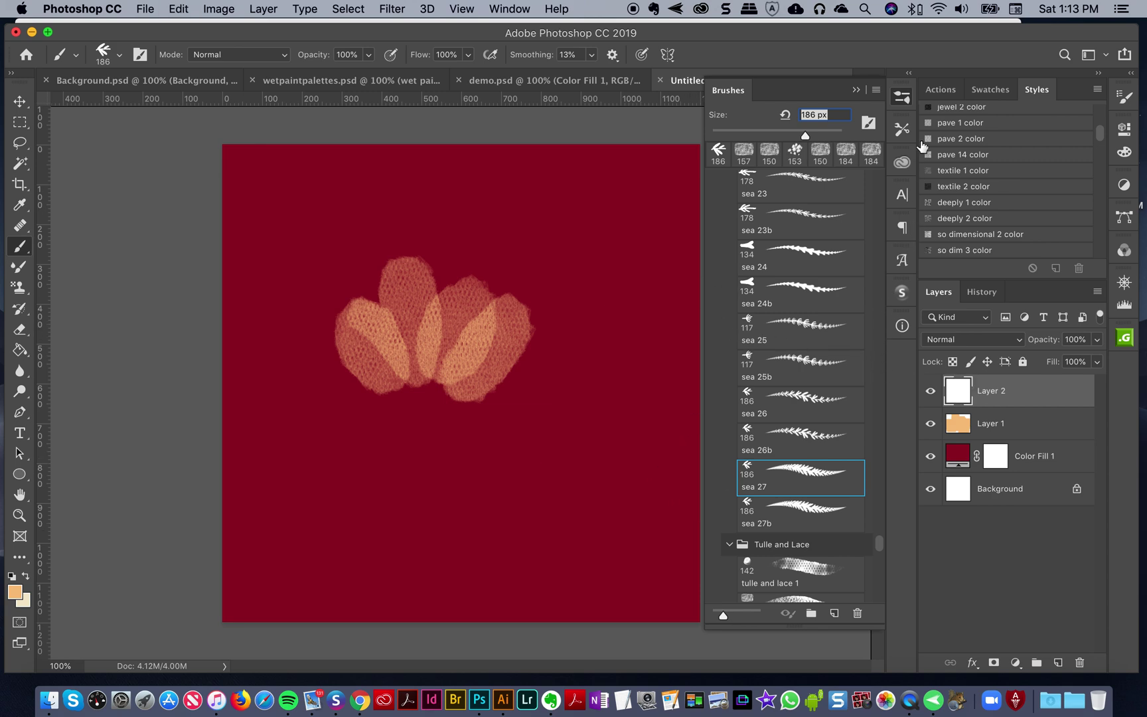
key(super+shift+z)
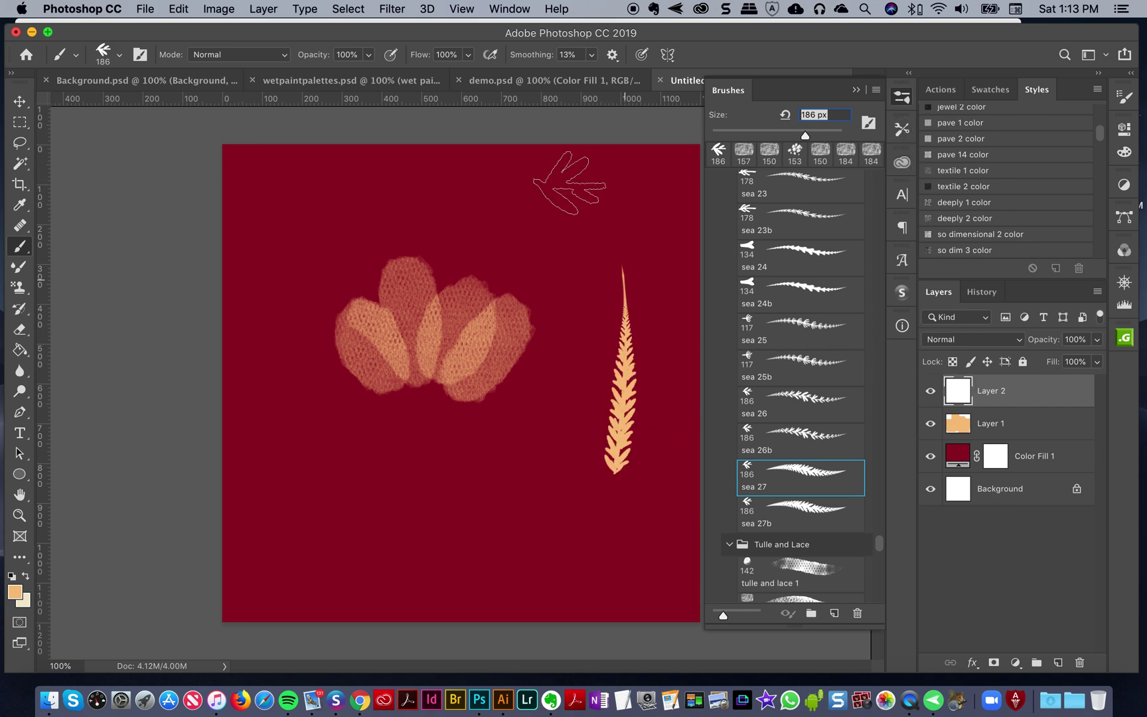
key(super+z)
mouse_move(631, 470)
mouse_down()
mouse_move(589, 263)
mouse_move(593, 222)
mouse_up()
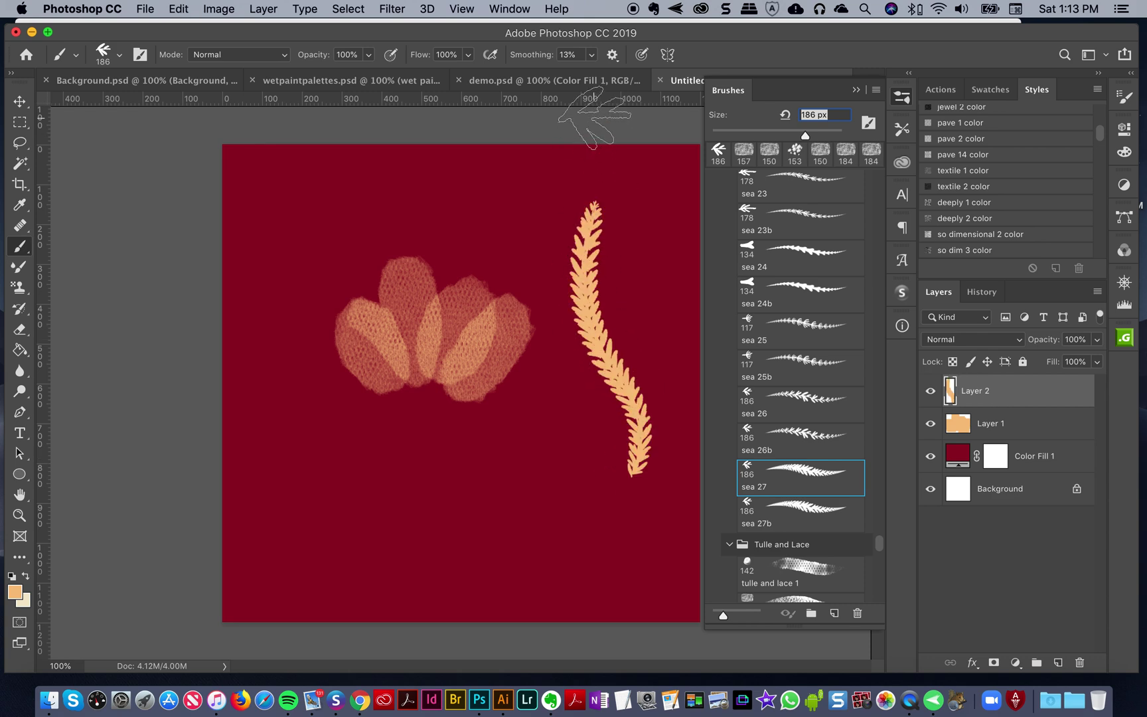
key(super+z)
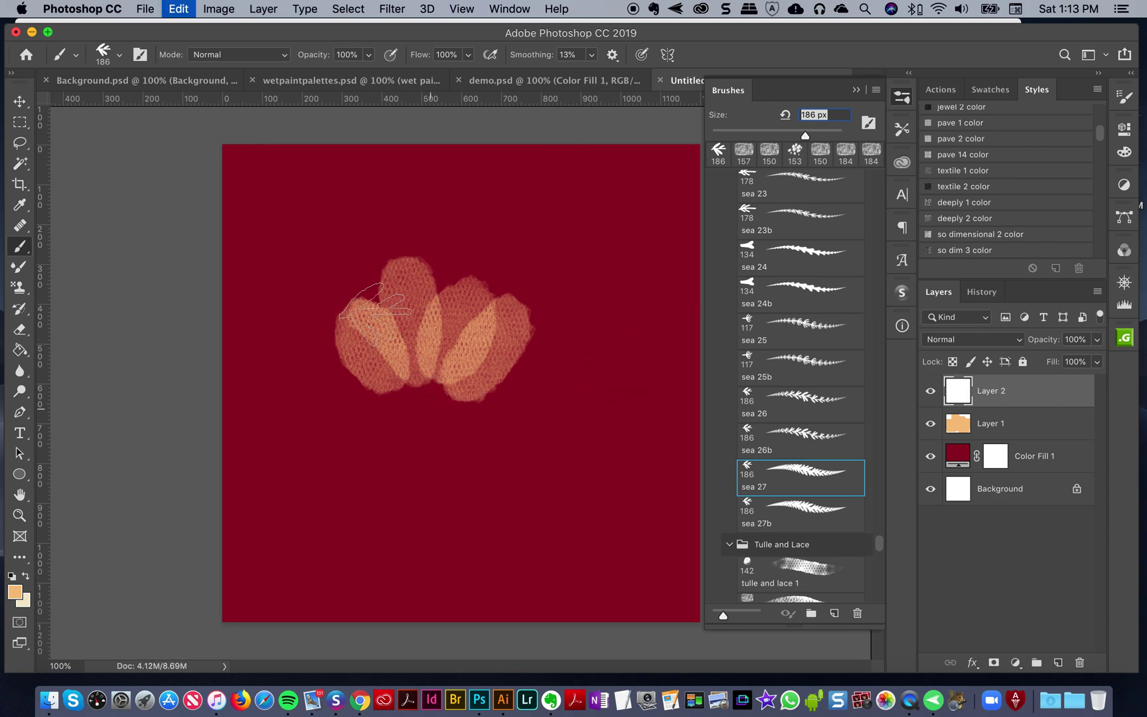
- Apply the Pavé 14 Color style from the creative couture color library to Layer 2
click(902, 130)
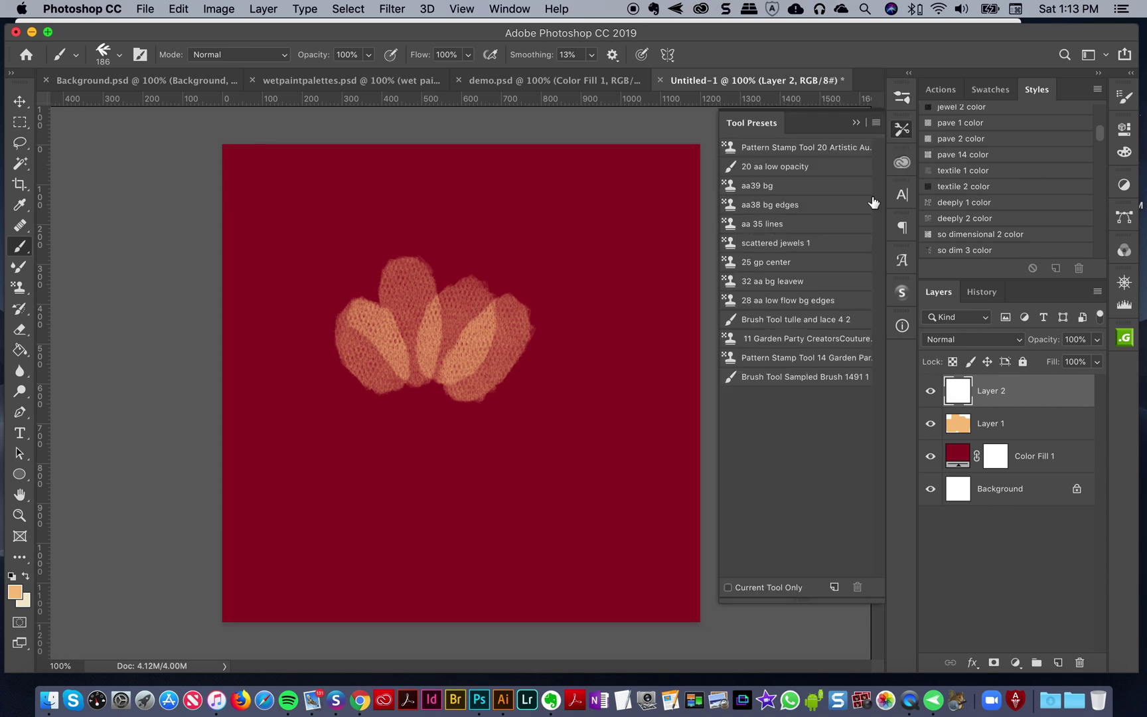
click(900, 103)
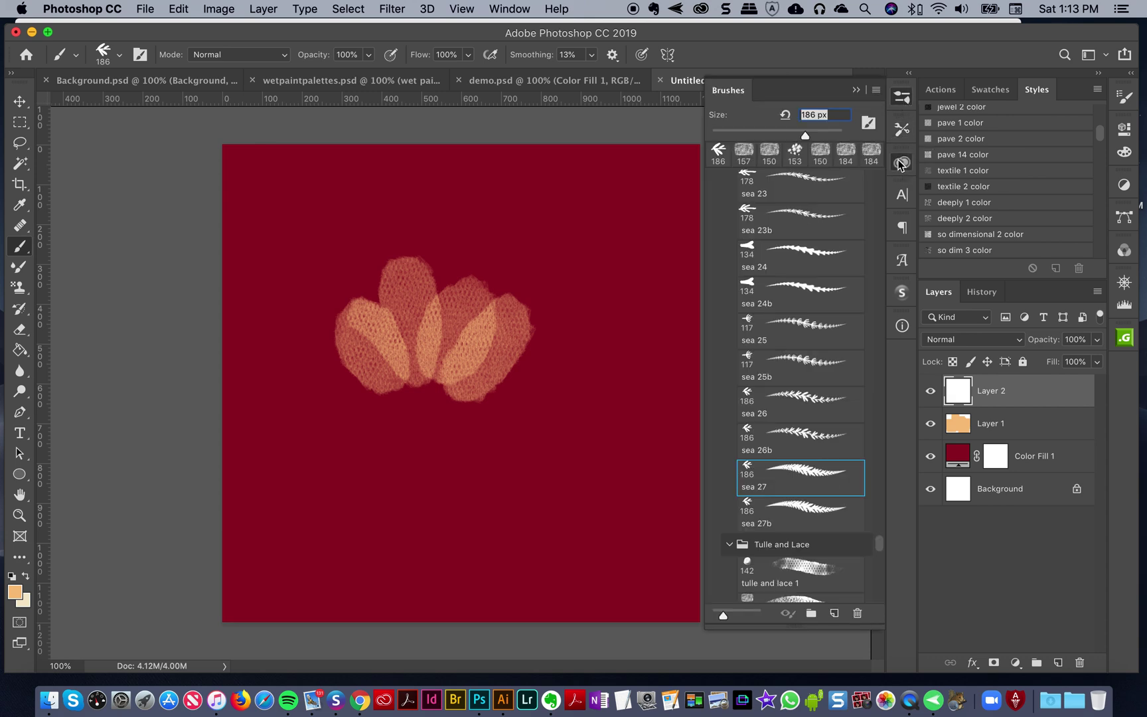
click(901, 163)
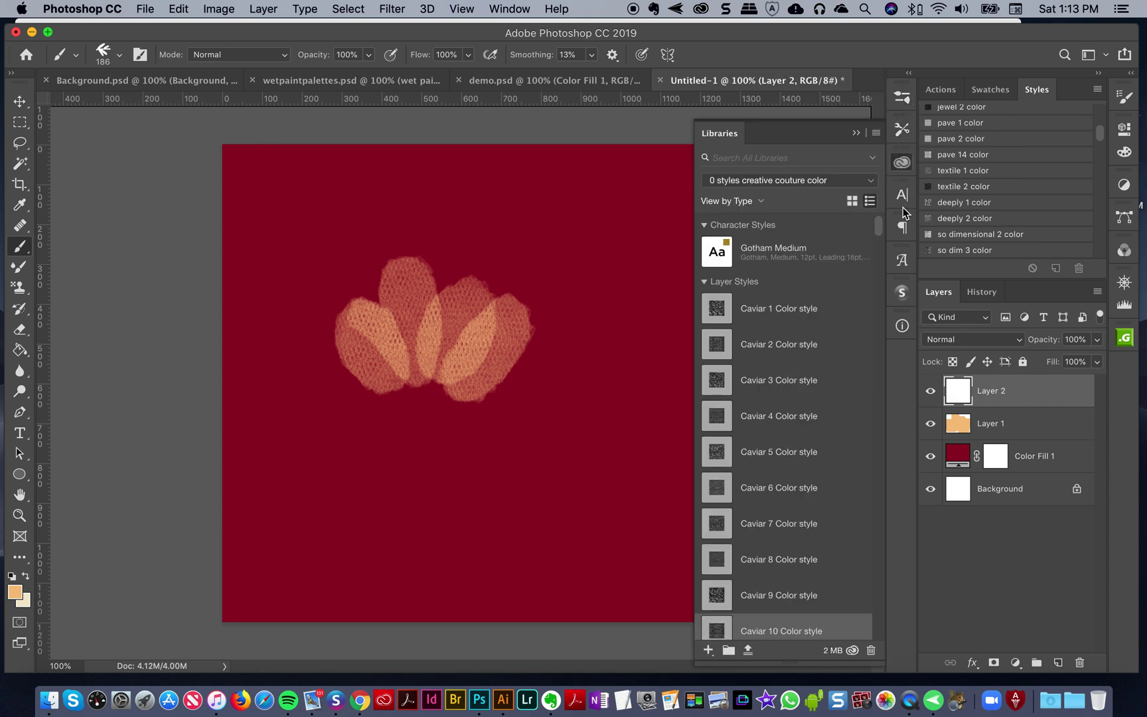
click(787, 183)
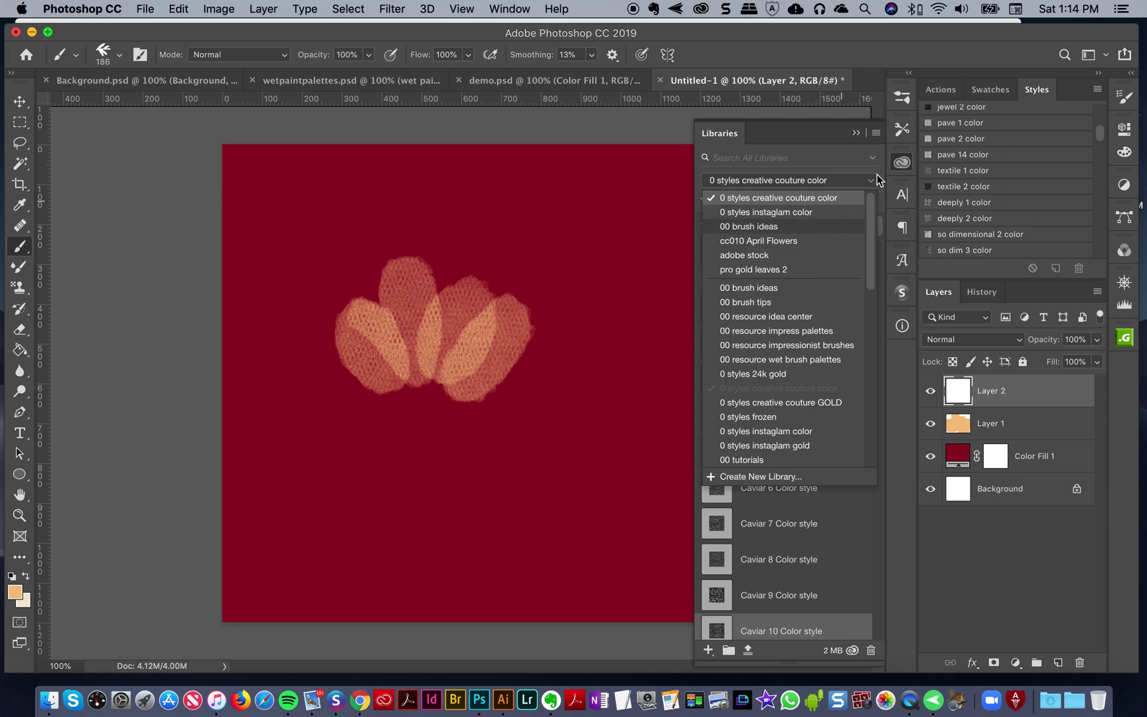
click(835, 192)
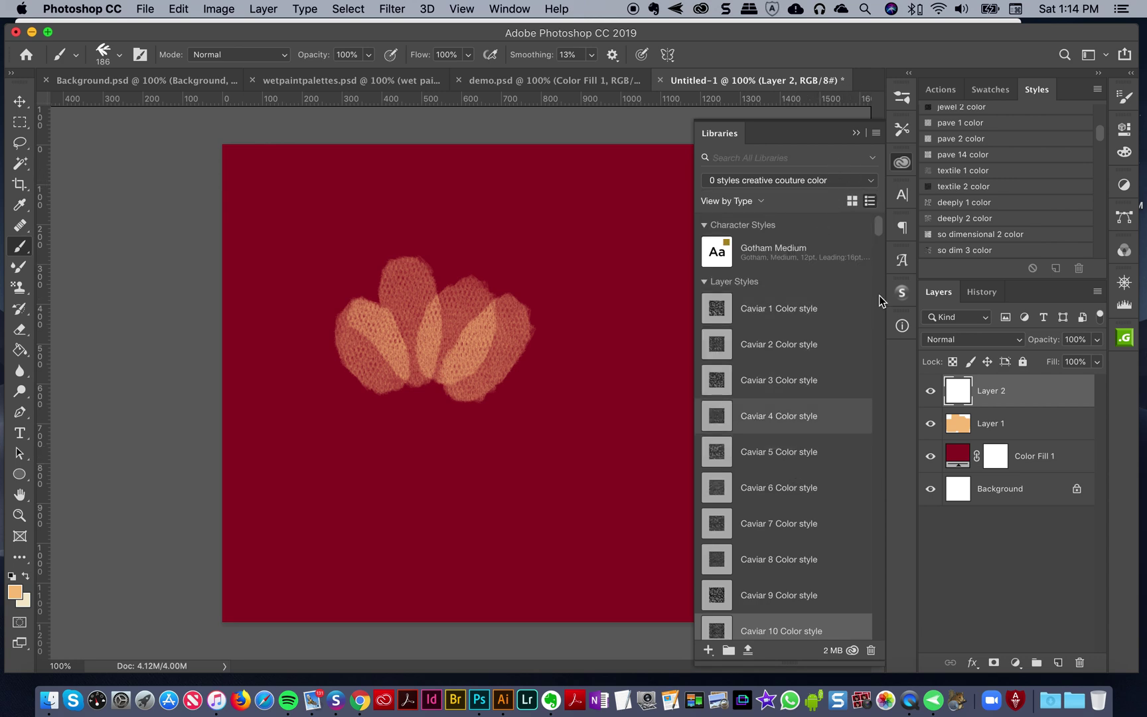
drag(879, 233, 845, 466)
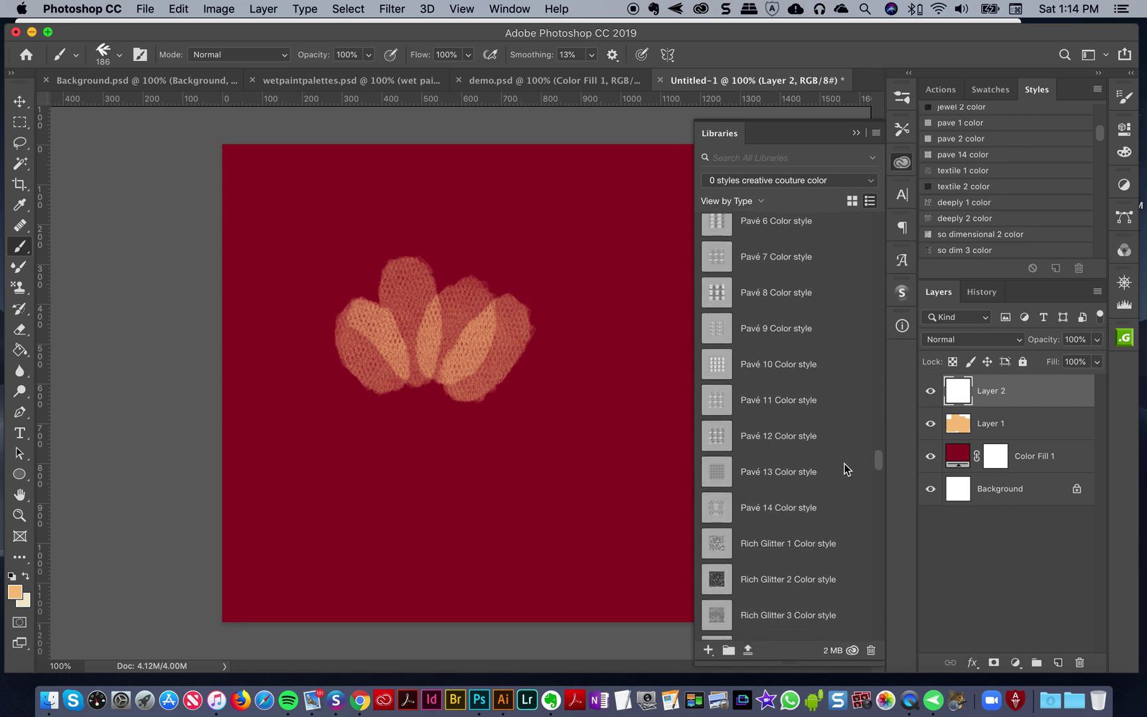
click(789, 511)
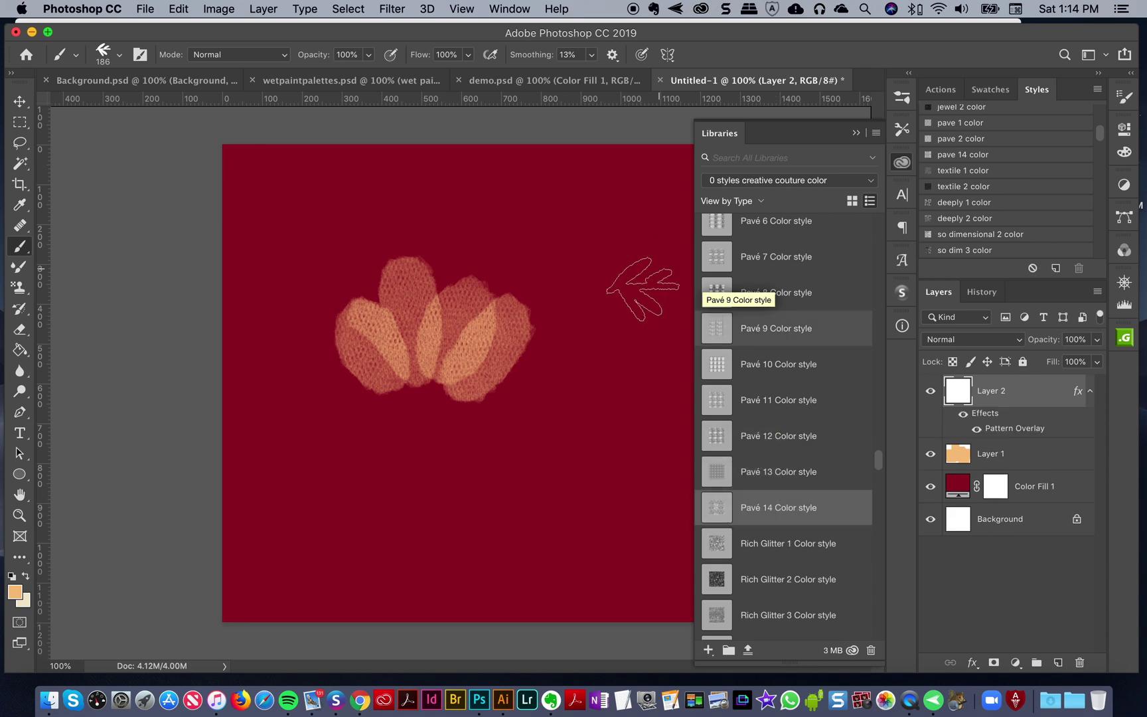
click(902, 162)
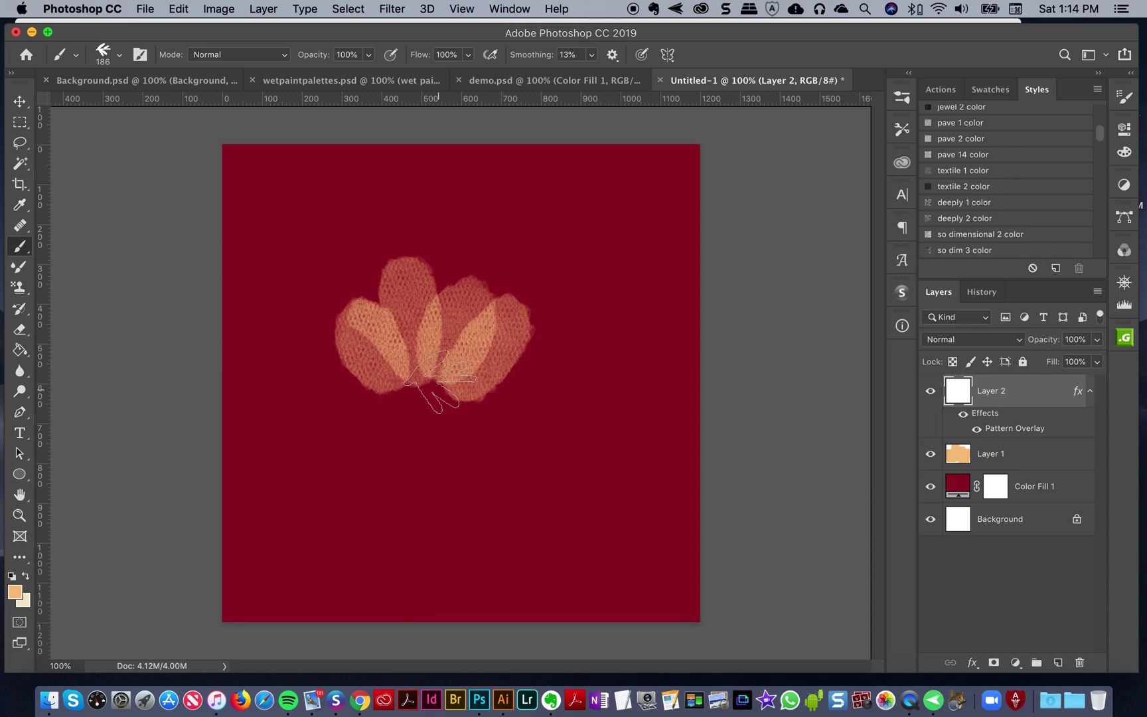
- Paint the centre gold wheat stalk and a left diagonal stalk, redoing the left one
drag(438, 382, 446, 262)
drag(415, 385, 377, 246)
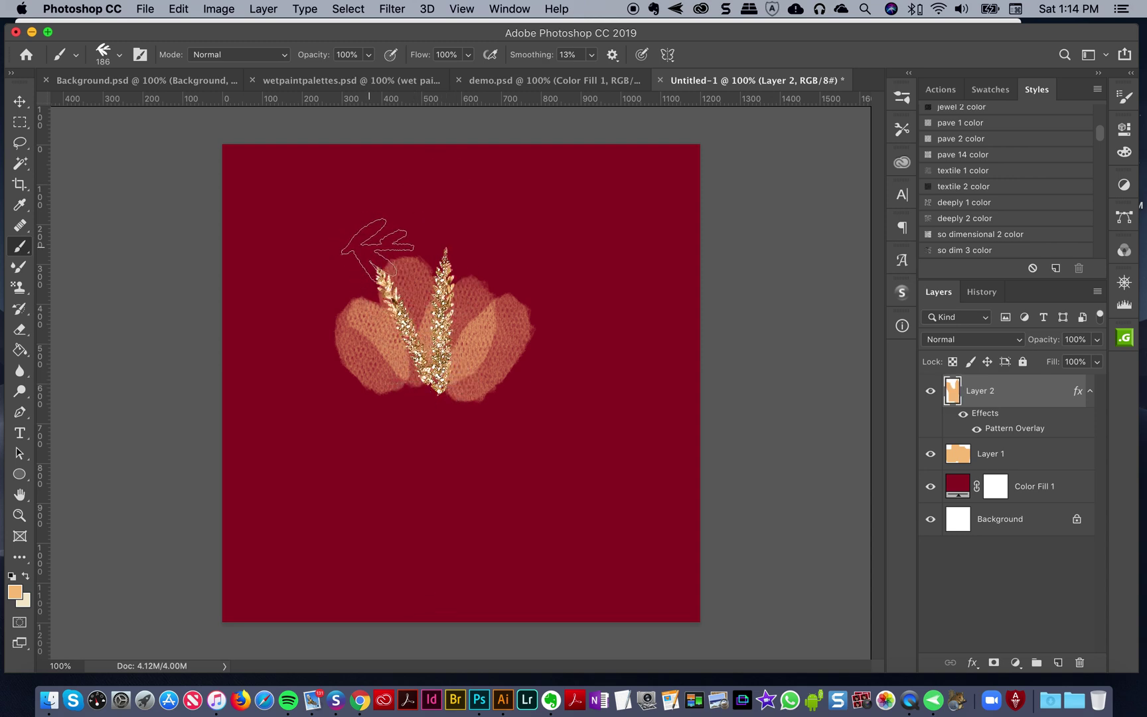
key(super+z)
drag(422, 386, 373, 256)
key(super+z)
drag(420, 385, 379, 278)
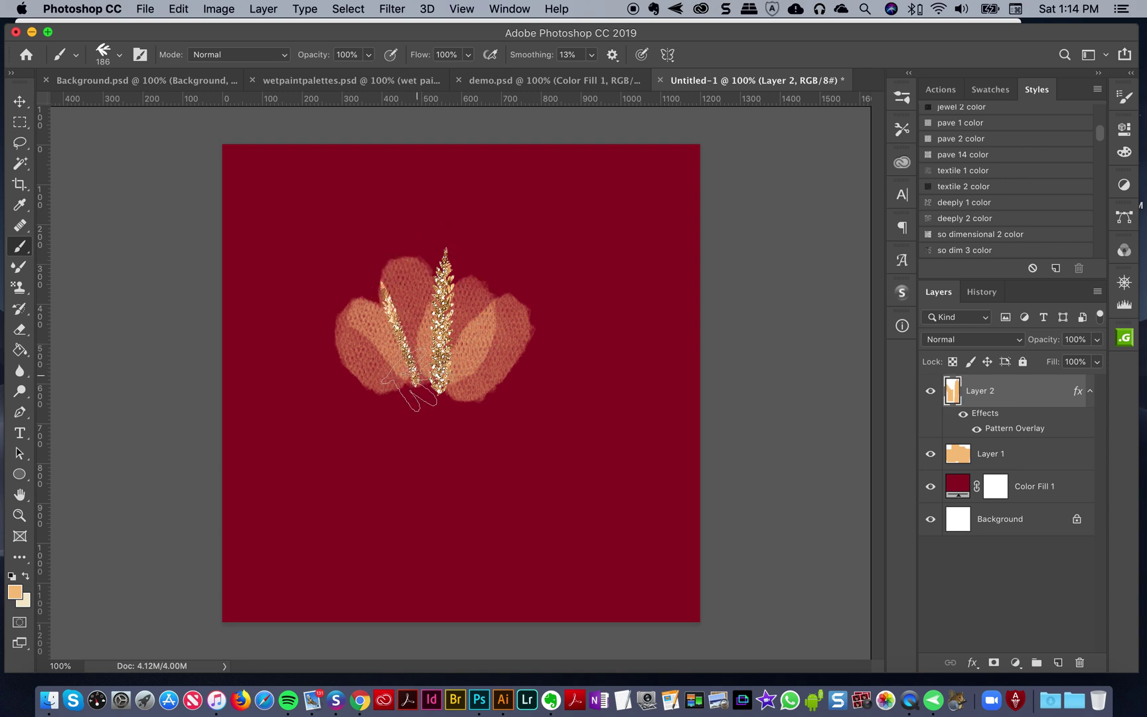
key(super+z)
drag(420, 388, 383, 279)
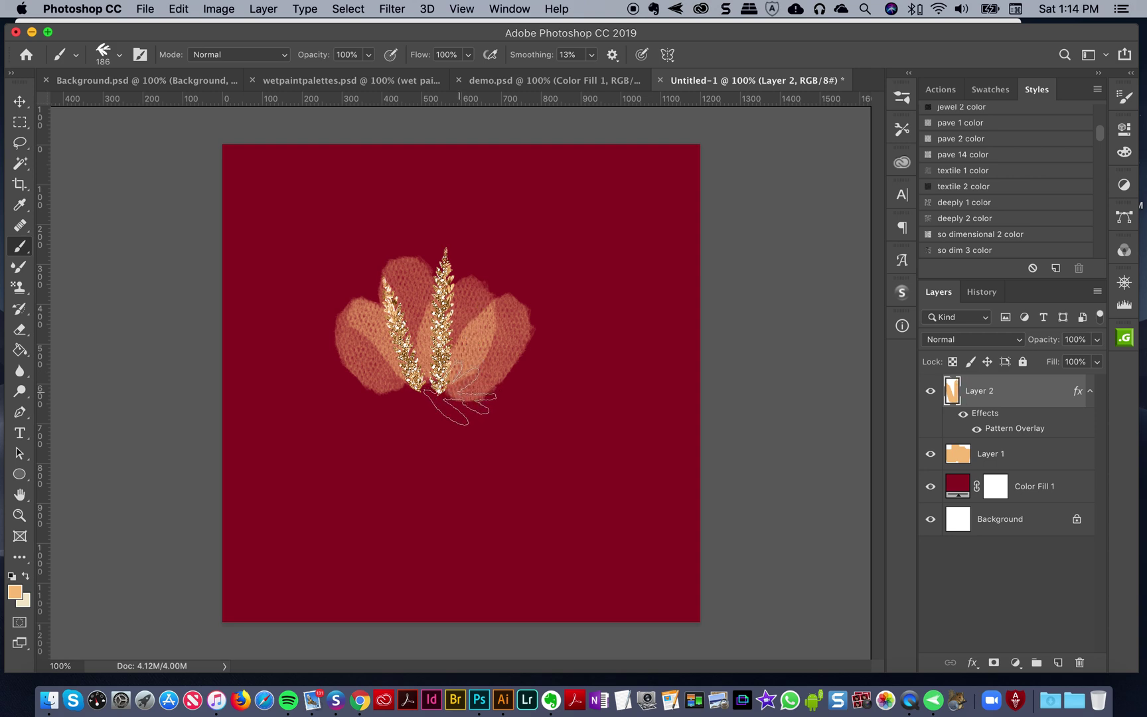
- Paint a tall, thin wheat stalk to the right of centre after several retries
drag(459, 395, 481, 295)
key(super+z)
drag(465, 388, 496, 279)
key(super+z)
drag(459, 398, 498, 279)
key(super+z)
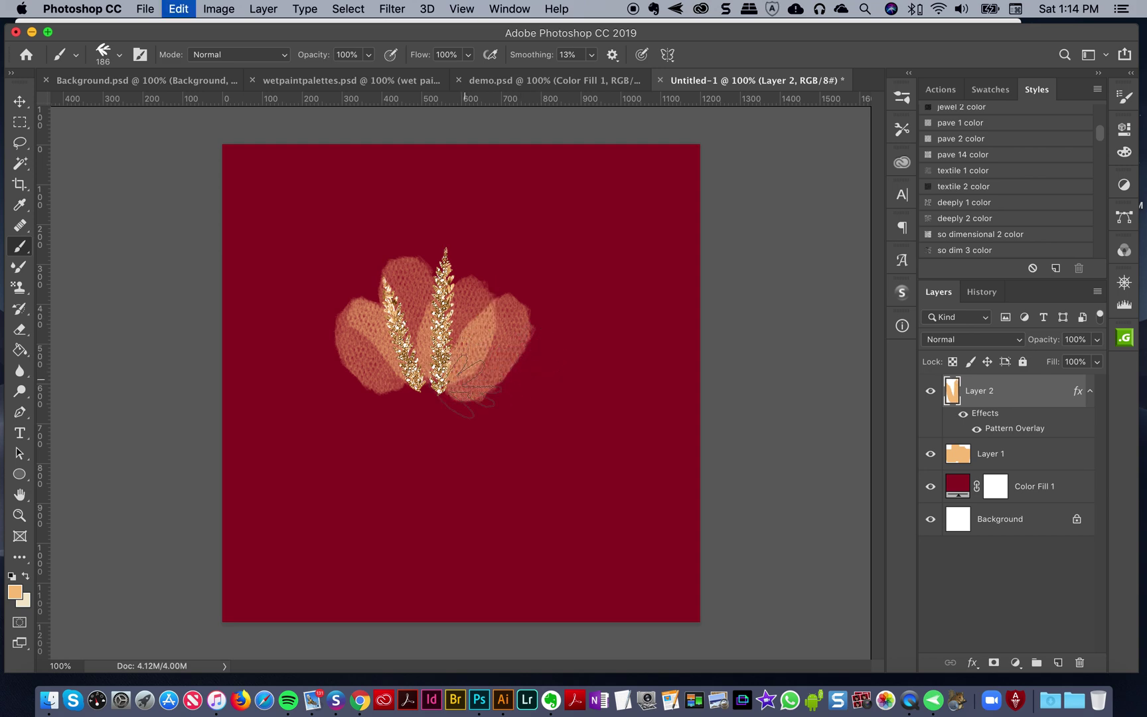
drag(464, 399, 504, 258)
key(super+z)
drag(467, 400, 508, 248)
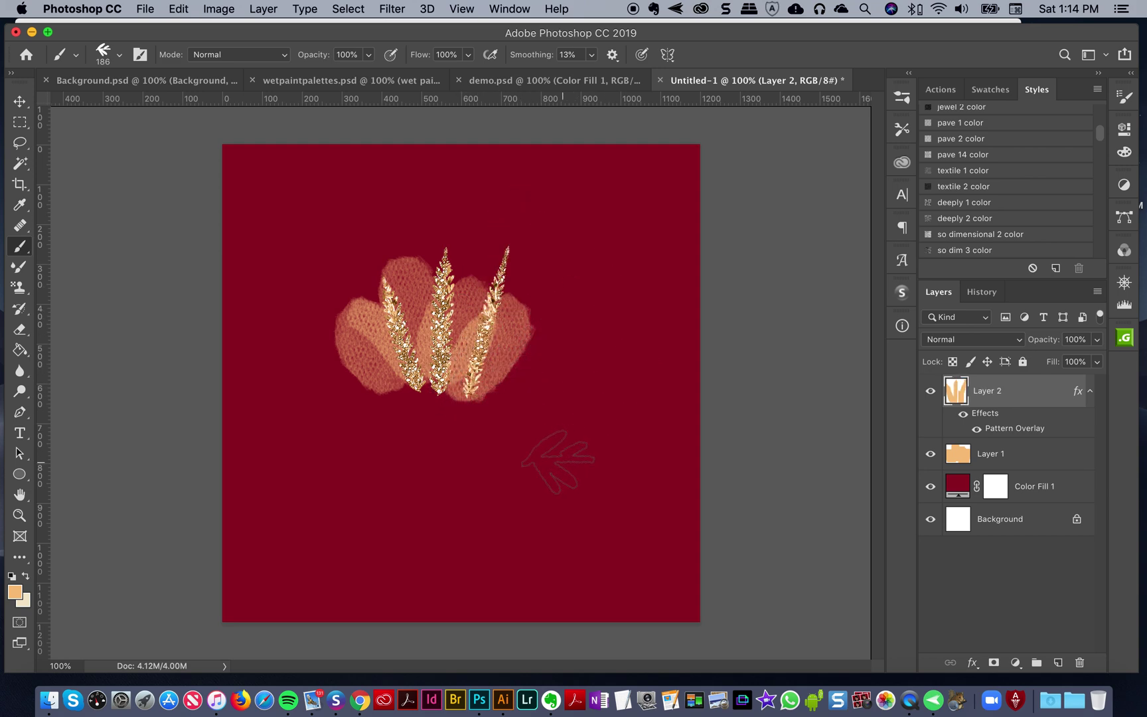
- Add an empty layer on top and another directly above Layer 1
click(534, 80)
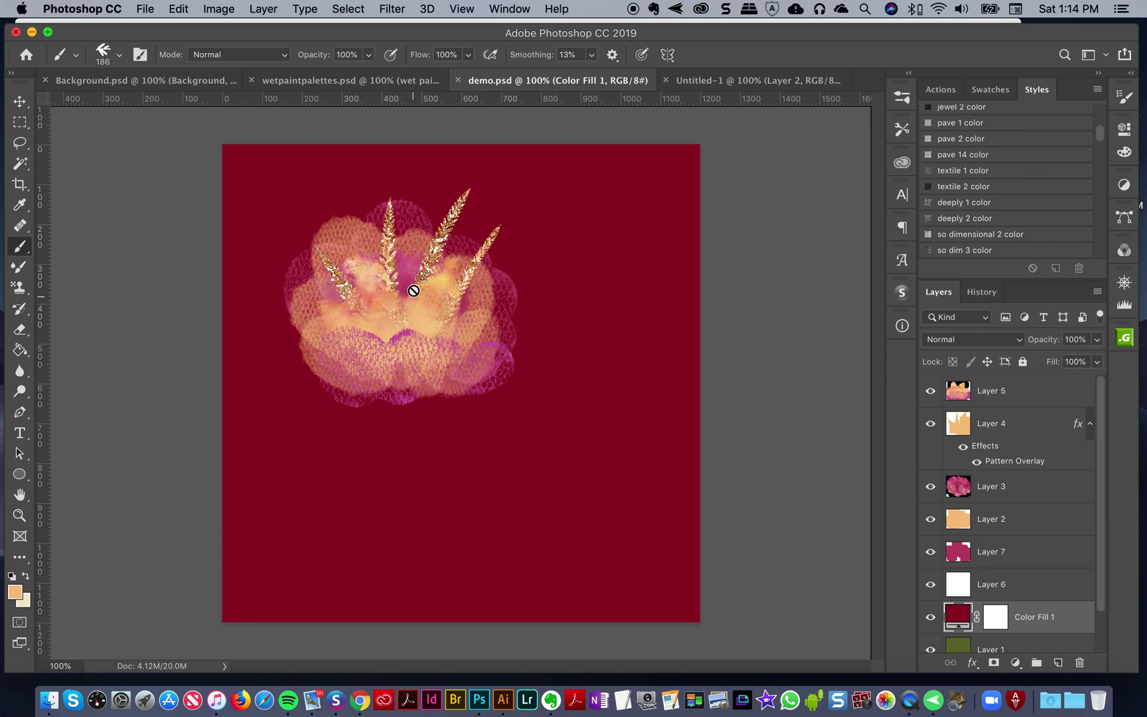
click(727, 80)
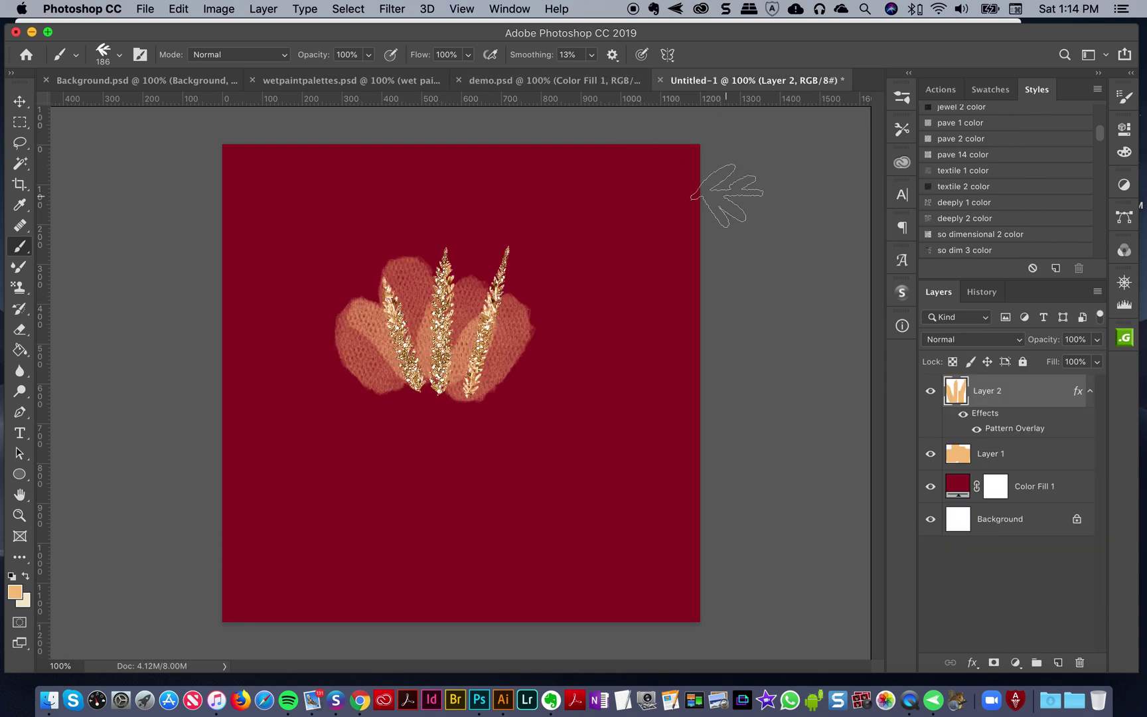
click(1060, 663)
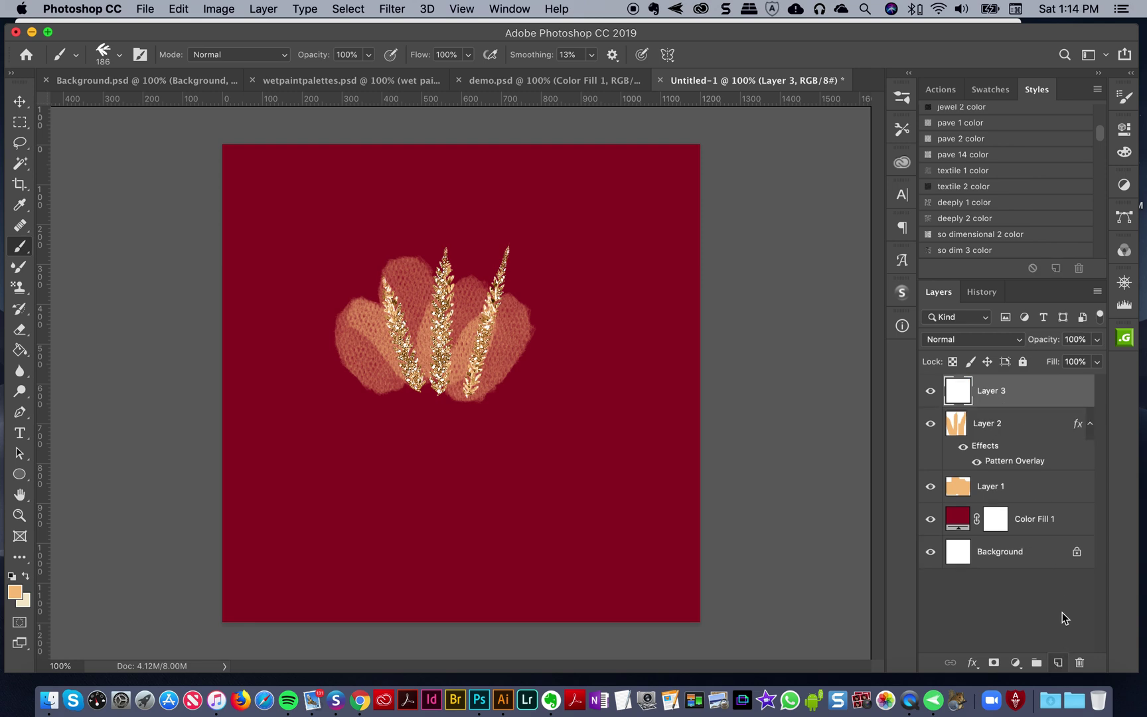
click(1012, 490)
click(1057, 662)
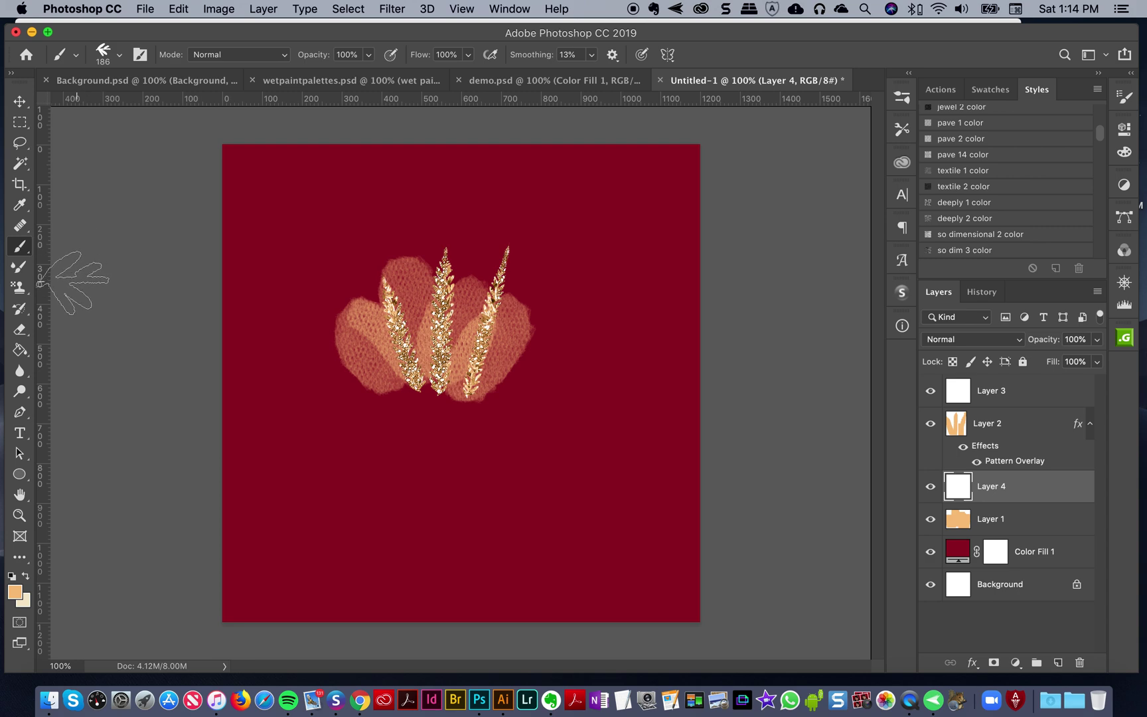
- Set up the Pattern Stamp tool with a pink Fashion Palette pattern and 100 px Artistic Autumn 31 brush
click(19, 289)
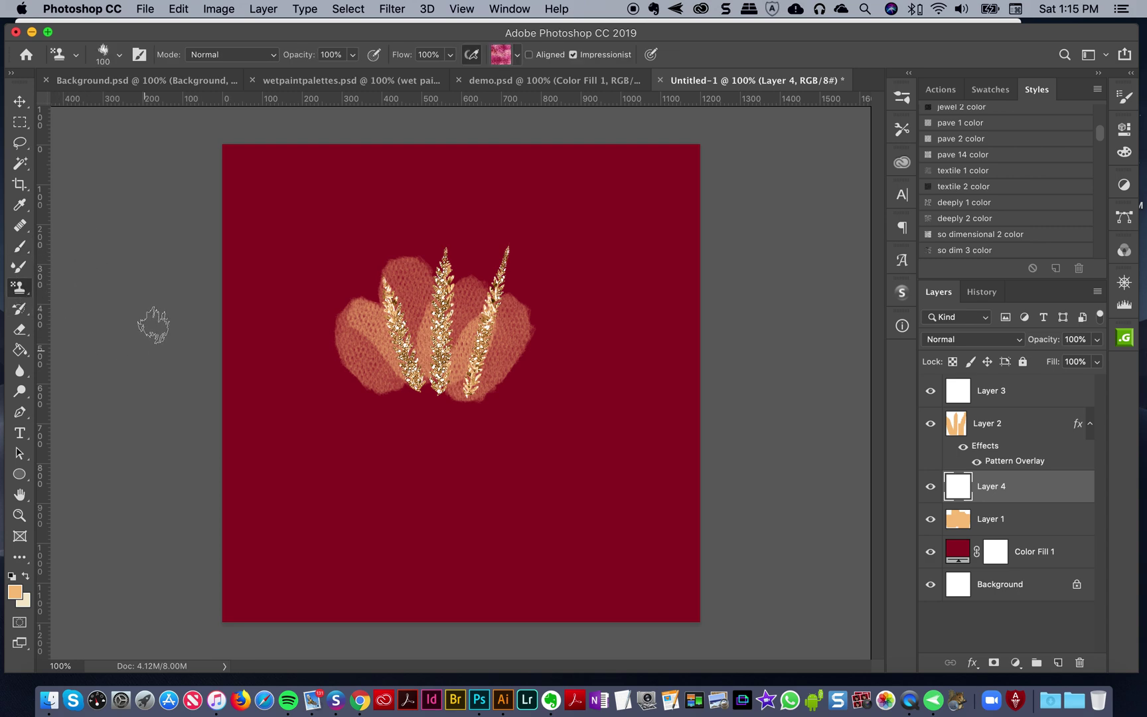
click(498, 54)
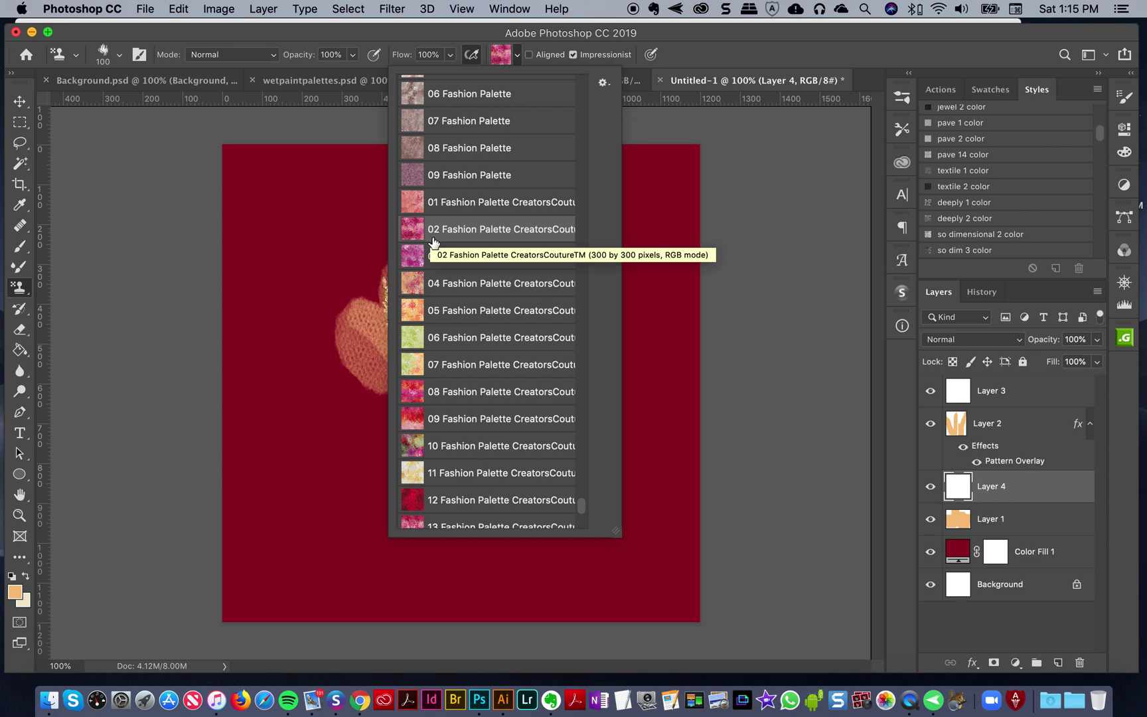
click(595, 37)
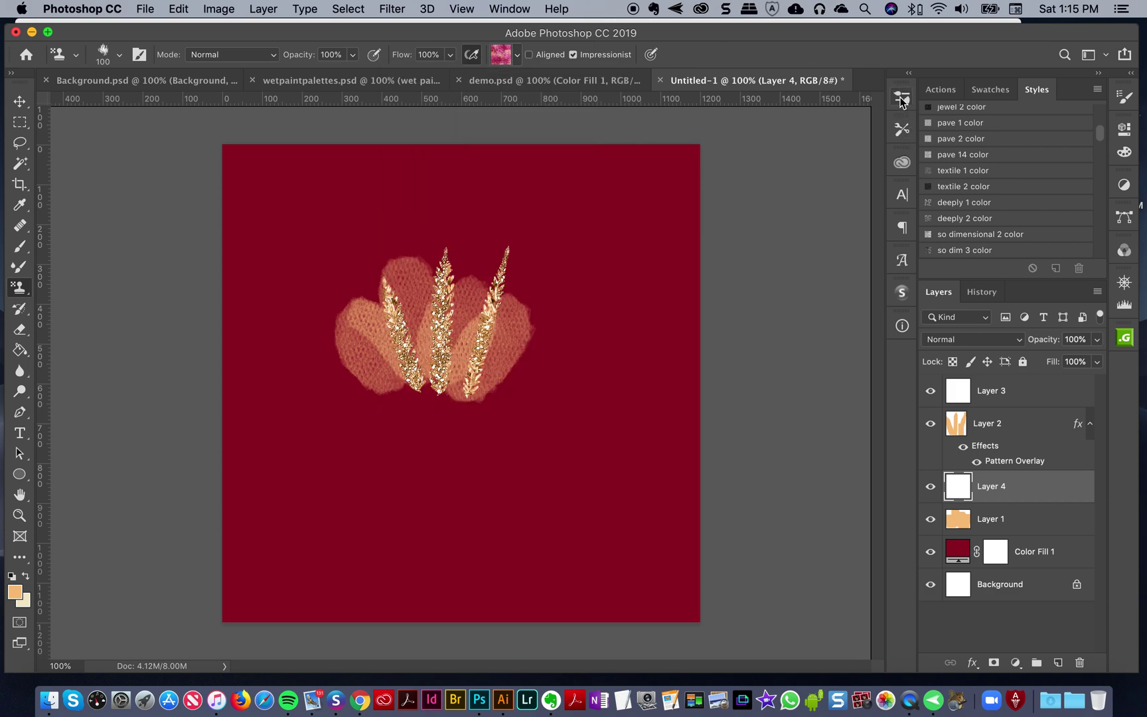
click(901, 126)
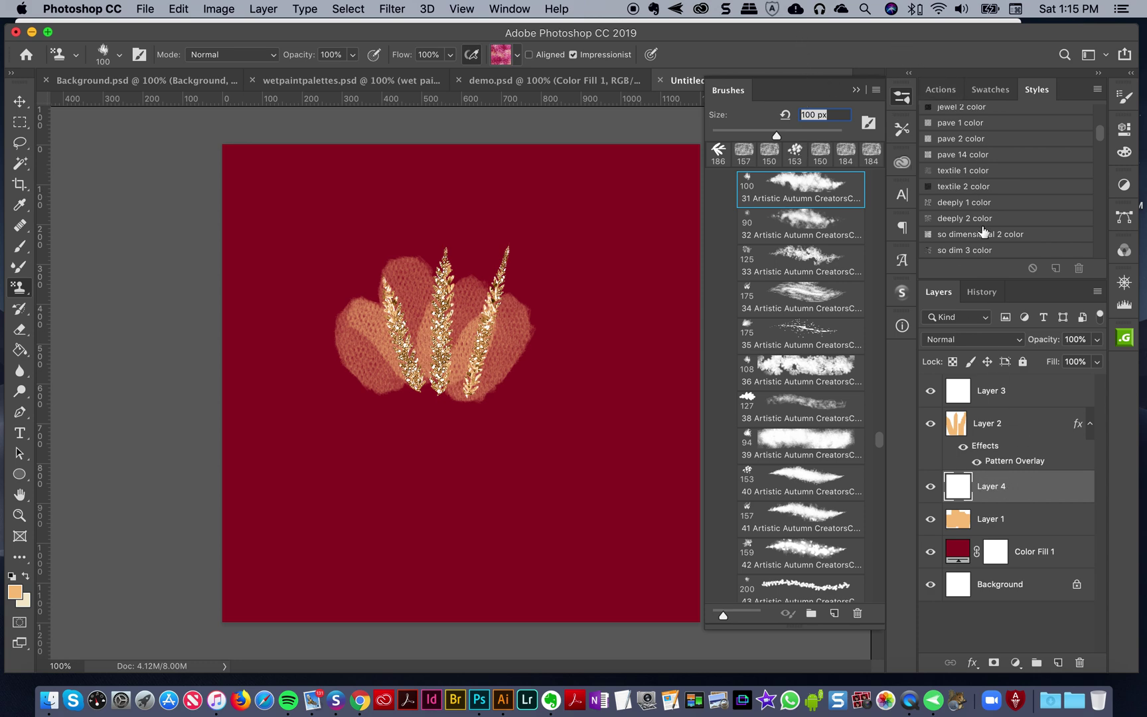
- Paint pink tulle across the flower centre on Layer 4, behind the gold stalks
click(902, 97)
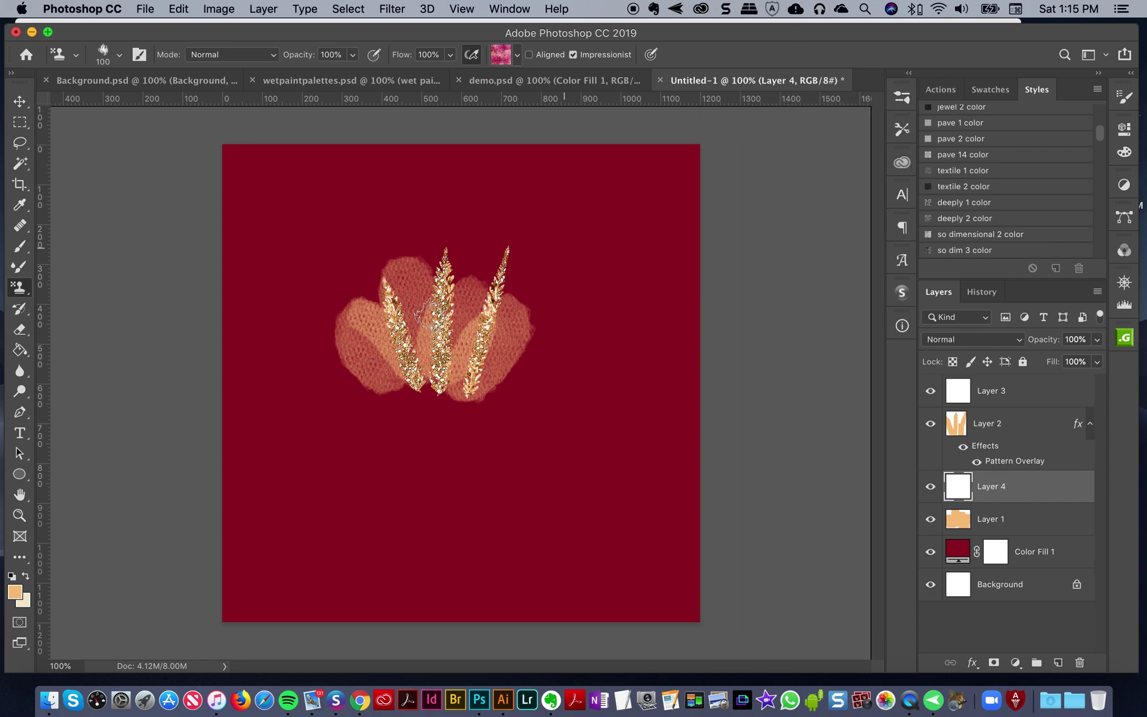
click(930, 427)
click(929, 427)
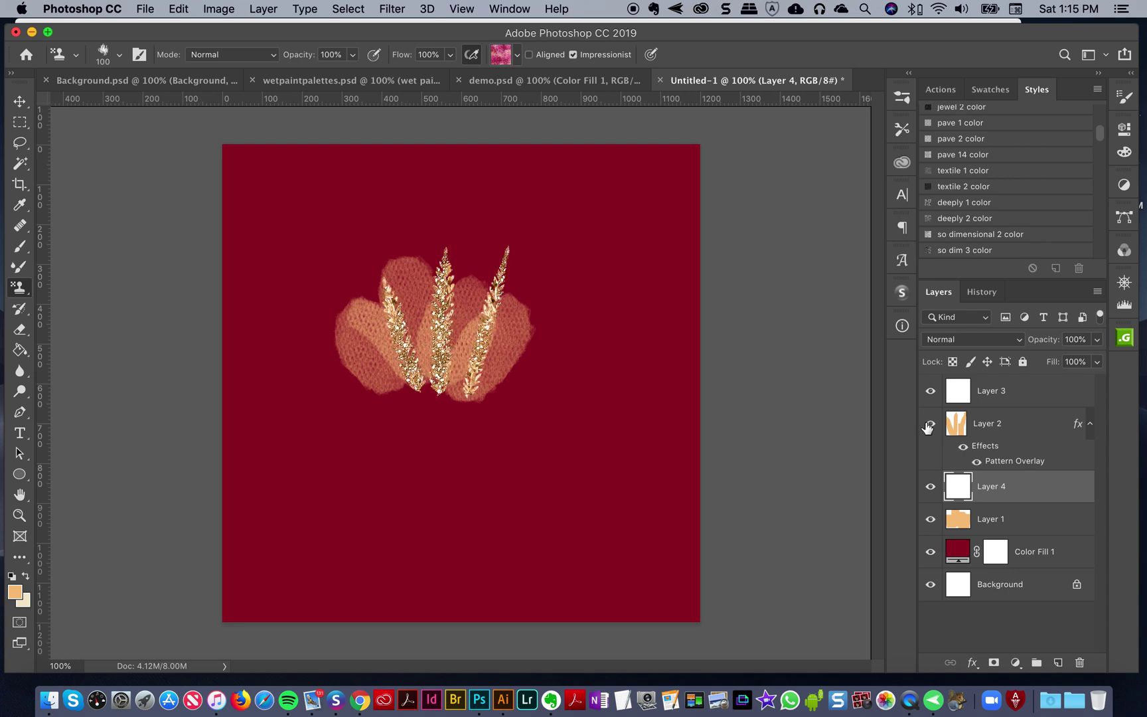
click(931, 521)
click(931, 521)
mouse_move(422, 352)
mouse_down()
mouse_move(386, 349)
mouse_move(423, 340)
mouse_move(459, 356)
mouse_move(387, 349)
mouse_up()
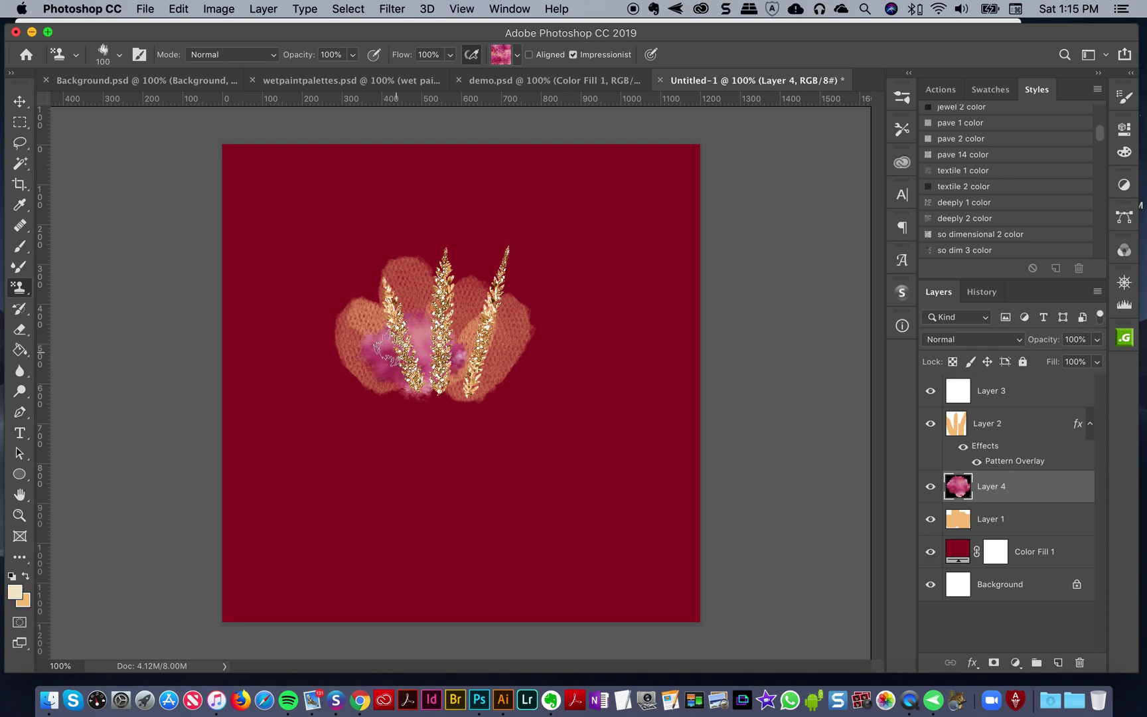
key(a)
key(s)
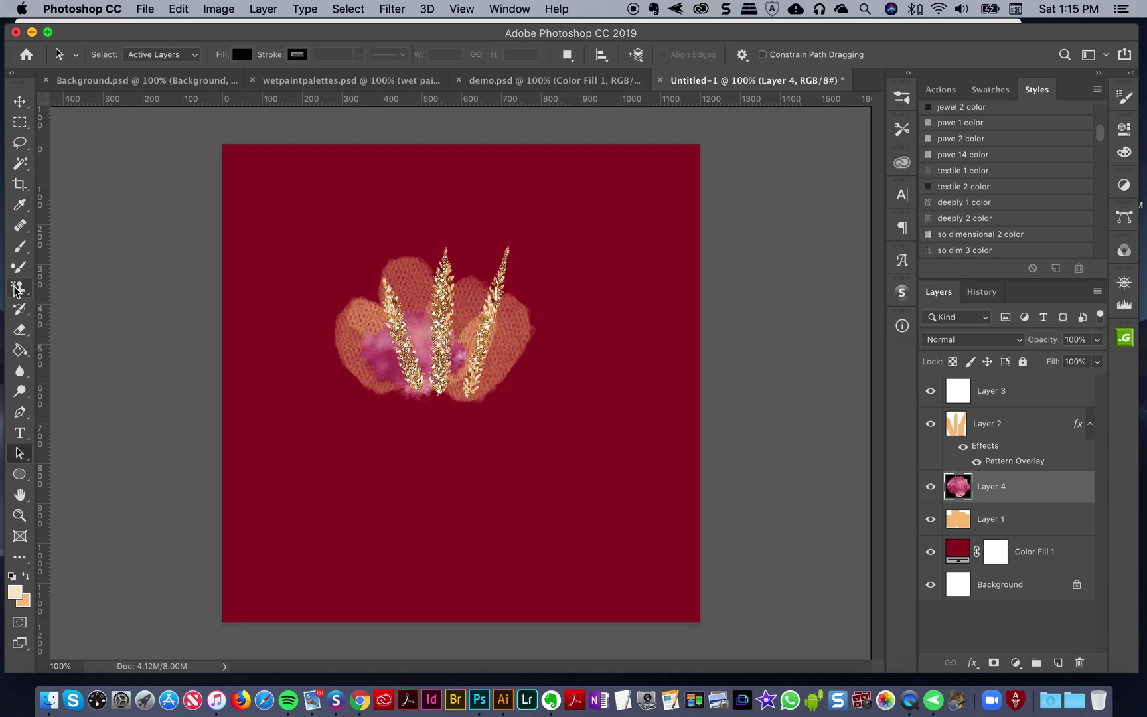
key(super+z)
key(super+z)
key(super+z)
mouse_move(387, 349)
mouse_down()
mouse_move(428, 386)
mouse_move(478, 367)
mouse_move(425, 307)
mouse_move(431, 350)
mouse_move(458, 347)
mouse_move(478, 369)
mouse_move(461, 369)
mouse_move(517, 398)
mouse_move(458, 365)
mouse_move(467, 377)
mouse_move(525, 383)
mouse_up()
key(super+z)
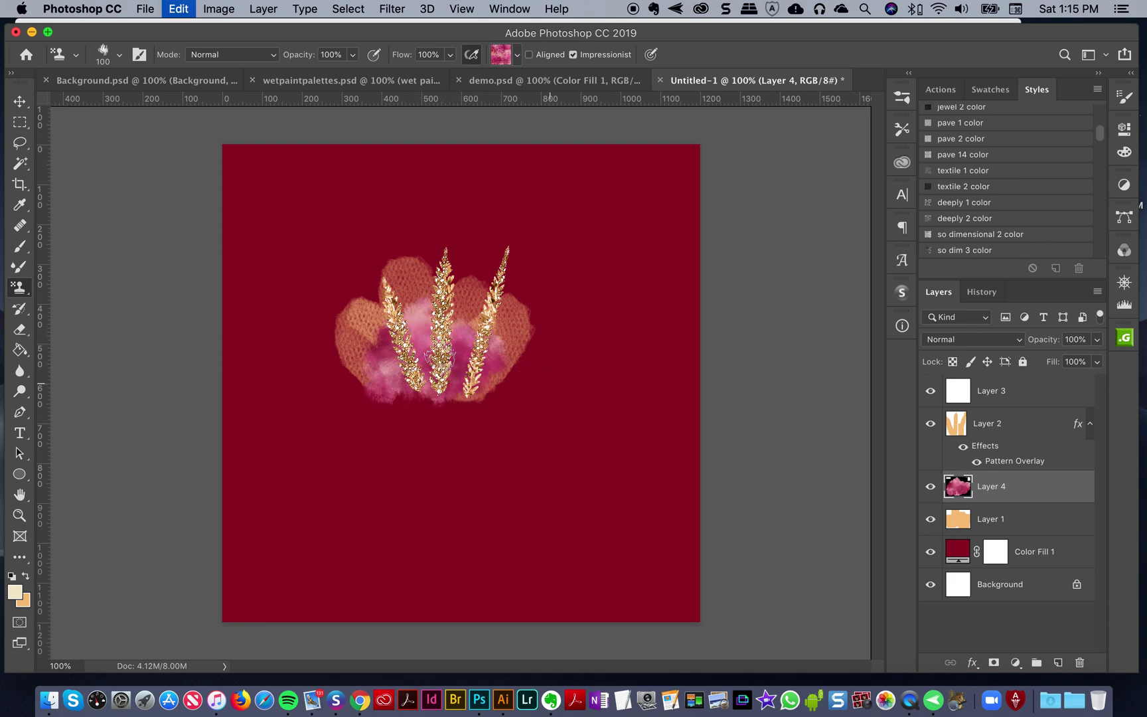
drag(448, 345, 518, 391)
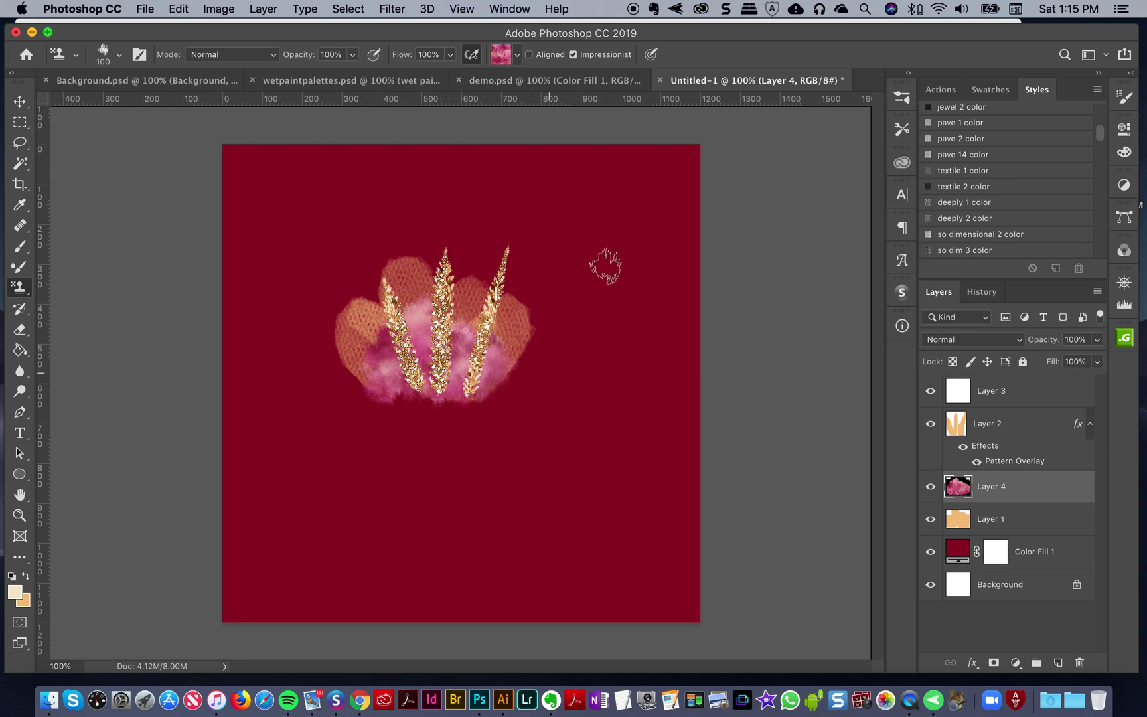
- Paint pink tulle strokes on Layer 3 over the stalk bases
click(989, 393)
mouse_move(420, 332)
mouse_down()
mouse_move(424, 356)
mouse_move(391, 363)
mouse_move(458, 395)
mouse_up()
key(super+z)
mouse_move(417, 352)
mouse_down()
mouse_move(417, 375)
mouse_move(441, 399)
mouse_up()
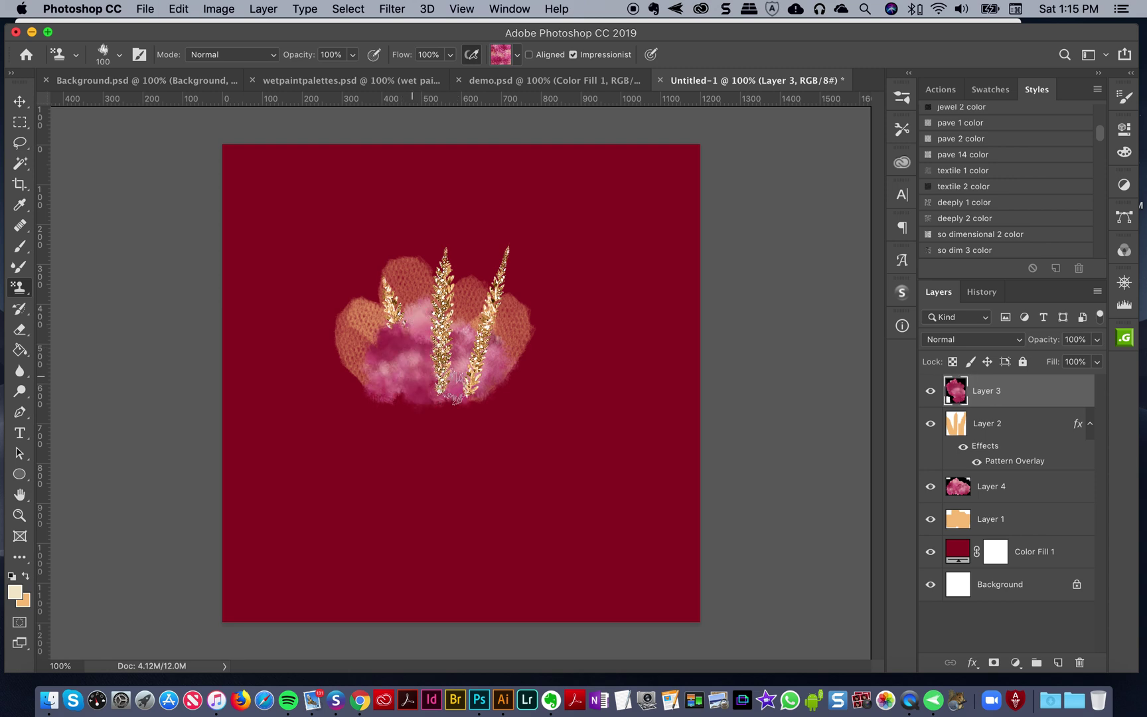
key(super+z)
mouse_move(392, 338)
mouse_down()
mouse_move(432, 392)
mouse_move(450, 348)
mouse_move(505, 412)
mouse_move(483, 406)
mouse_up()
key(super+z)
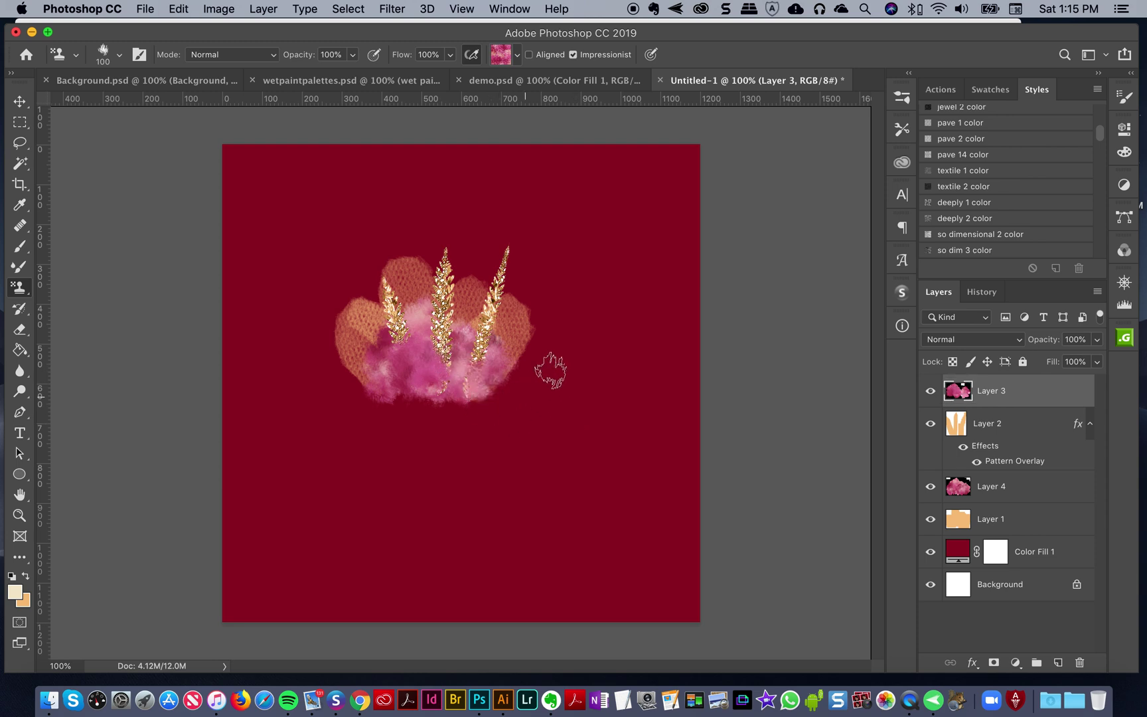
- Check demo.psd's Layer 5, then clear the pink cloud from Layer 3
click(524, 80)
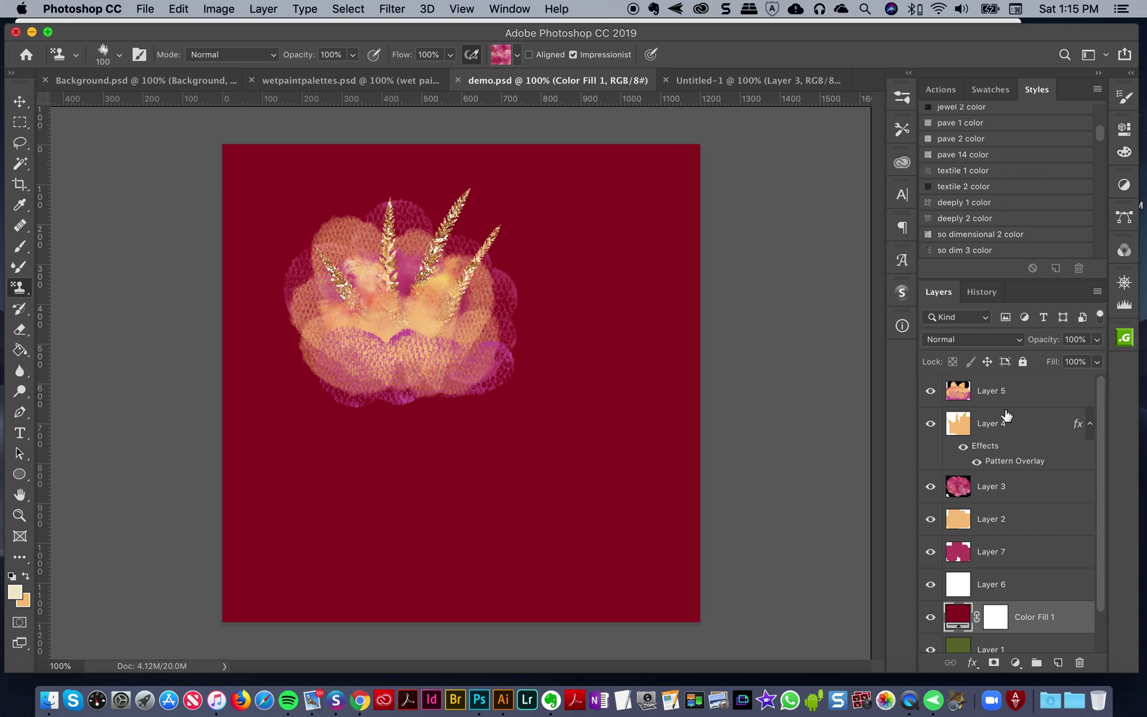
click(930, 393)
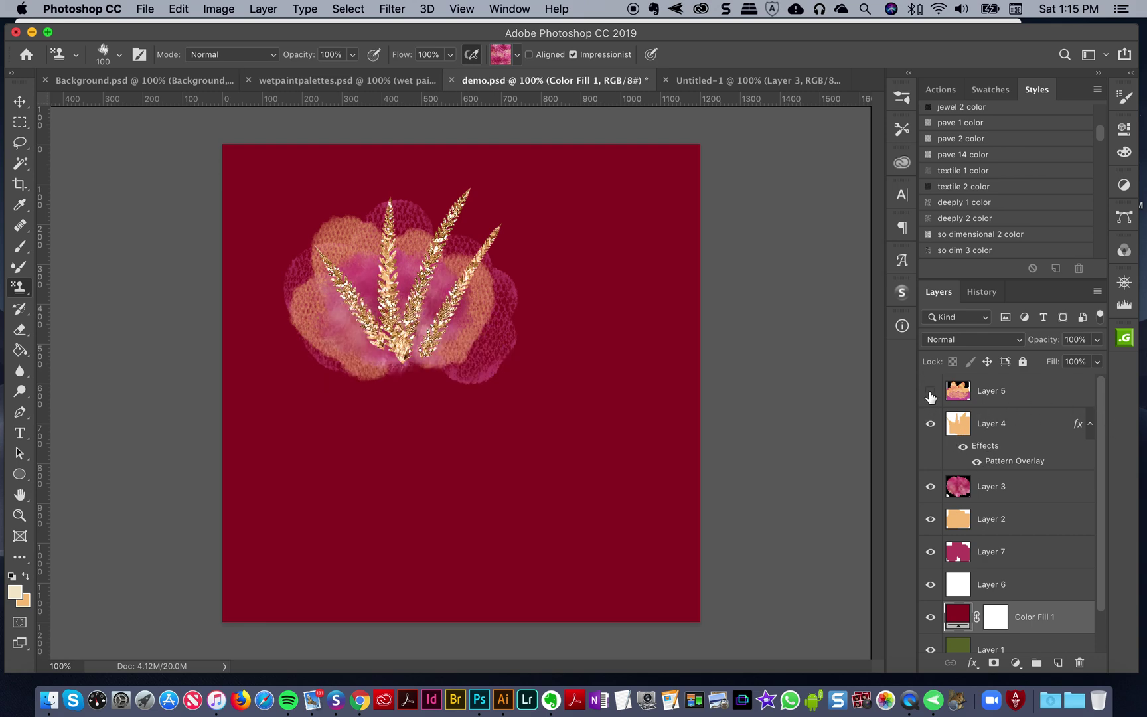
click(930, 394)
click(682, 82)
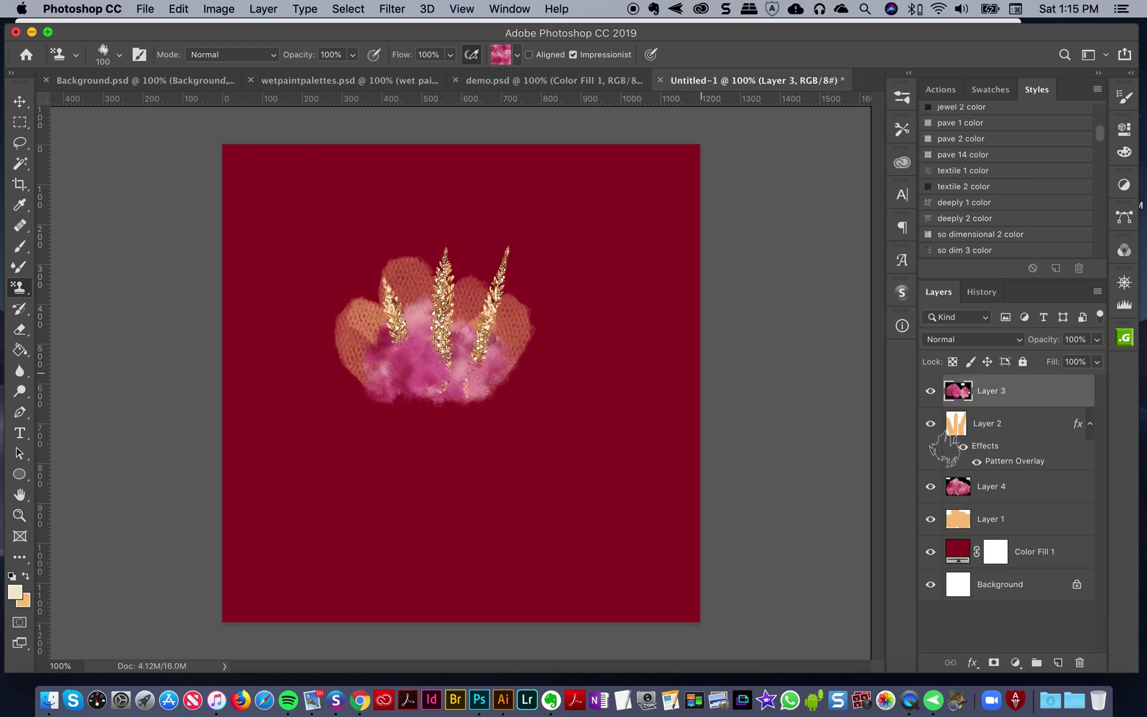
key(super+a)
key(Delete)
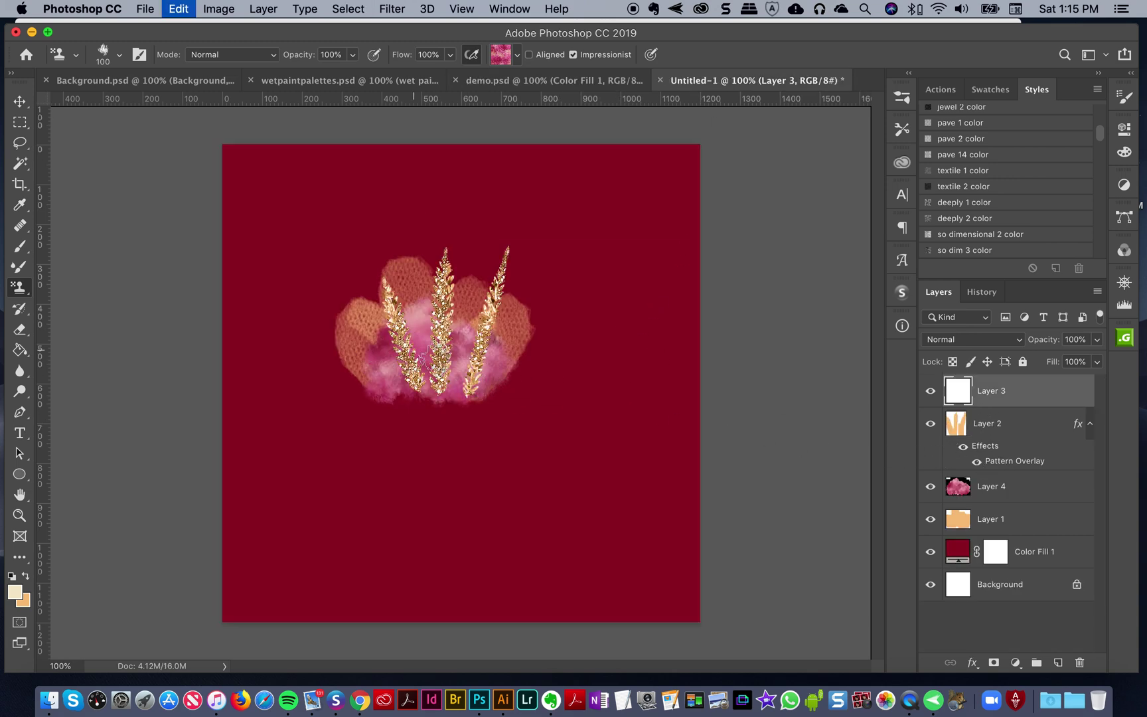
- Choose the orange 05 Fashion Palette pattern for the Pattern Stamp
click(517, 55)
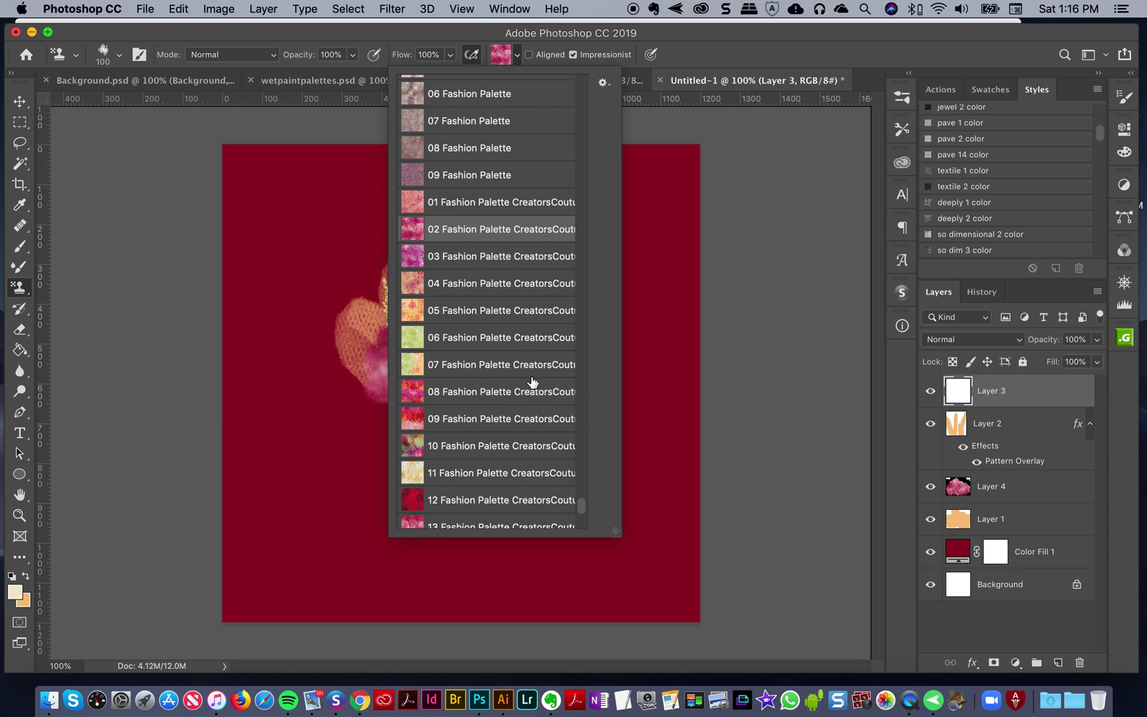
scroll(516, 333, down, 4)
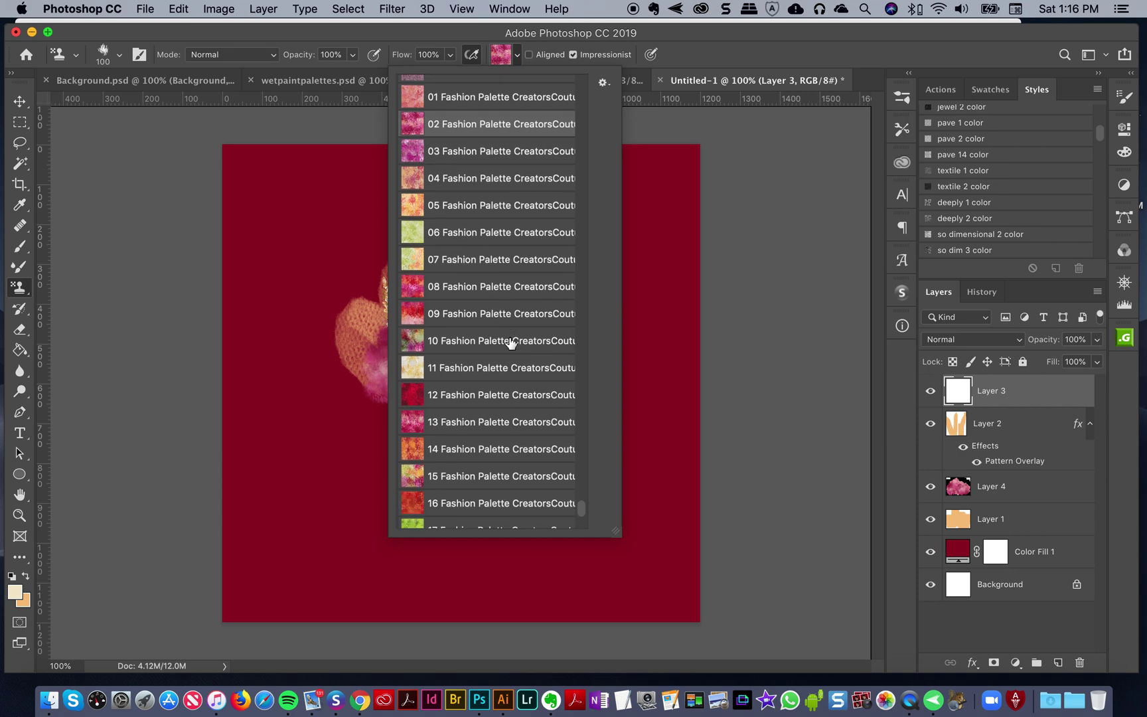
click(446, 209)
click(754, 71)
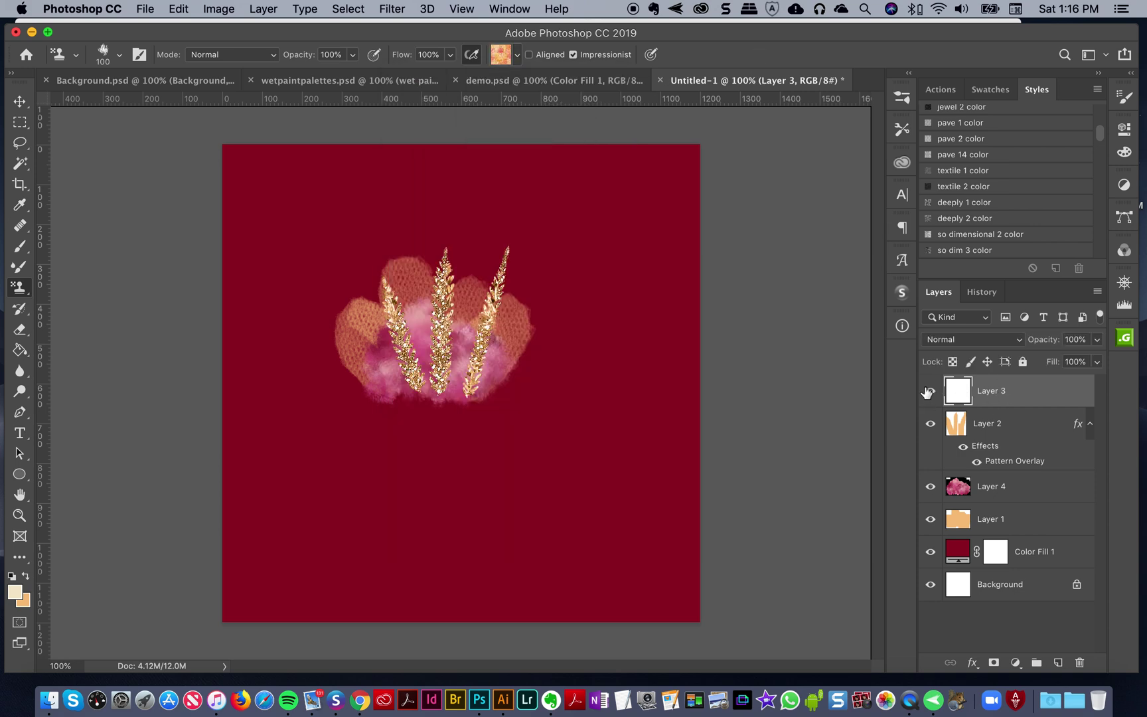
- Stamp orange pattern paint over the flower centre and lower left, then view demo.psd
mouse_move(420, 342)
mouse_down()
mouse_move(408, 377)
mouse_move(431, 402)
mouse_up()
key(super+z)
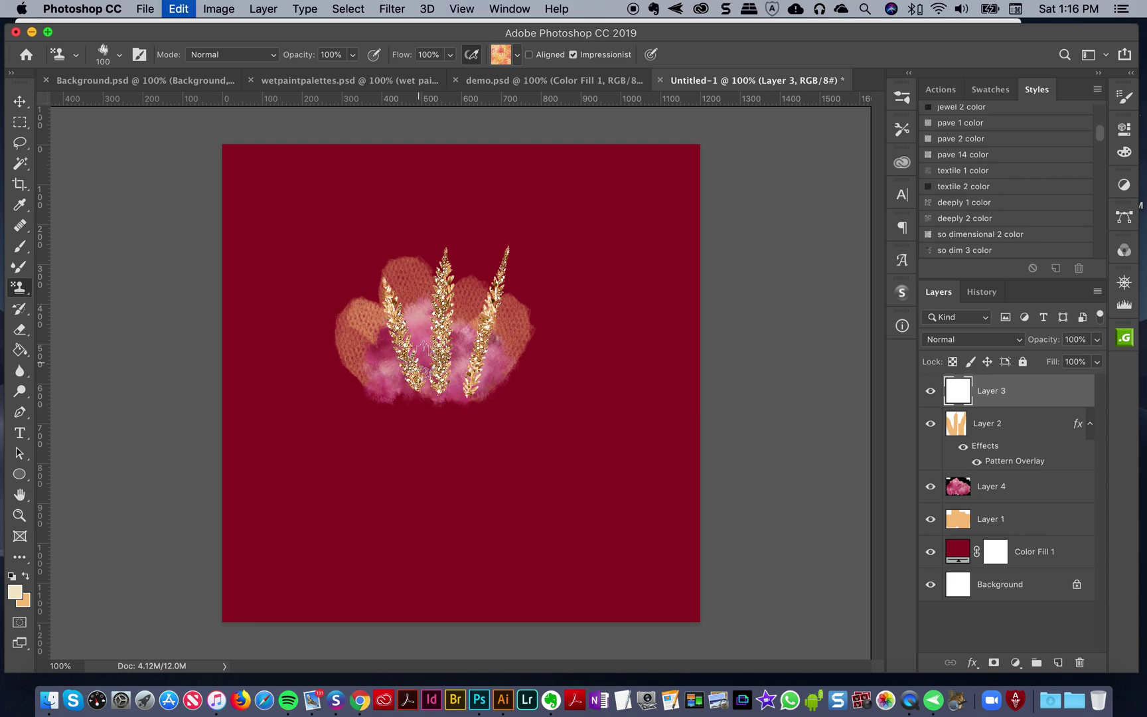
mouse_move(414, 352)
mouse_down()
mouse_move(426, 396)
mouse_move(435, 389)
mouse_move(396, 369)
mouse_move(406, 383)
mouse_move(448, 383)
mouse_move(460, 352)
mouse_move(451, 396)
mouse_move(466, 399)
mouse_move(486, 356)
mouse_move(488, 392)
mouse_move(473, 383)
mouse_move(511, 395)
mouse_up()
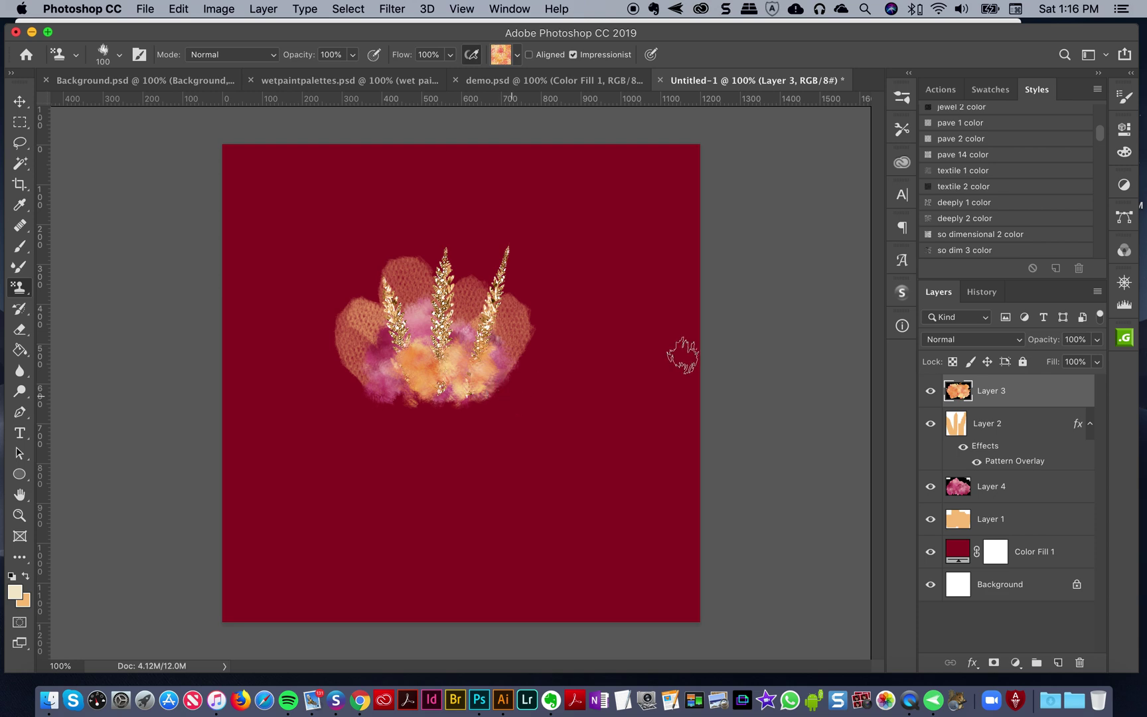
drag(411, 395, 380, 362)
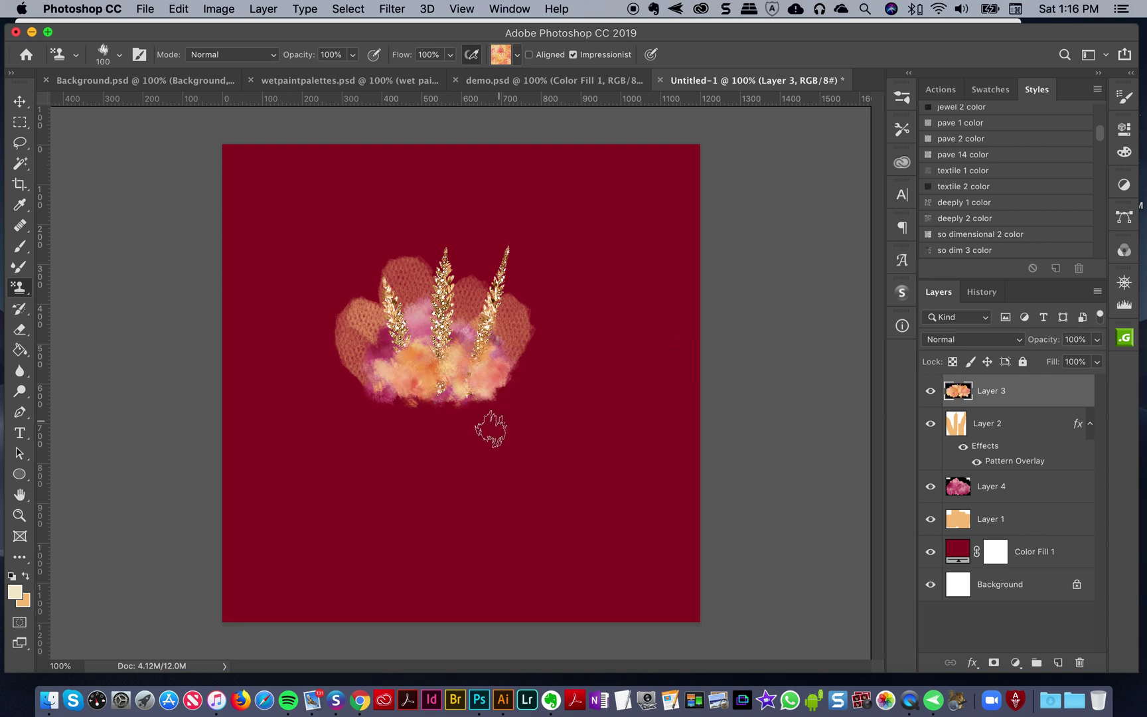
click(512, 81)
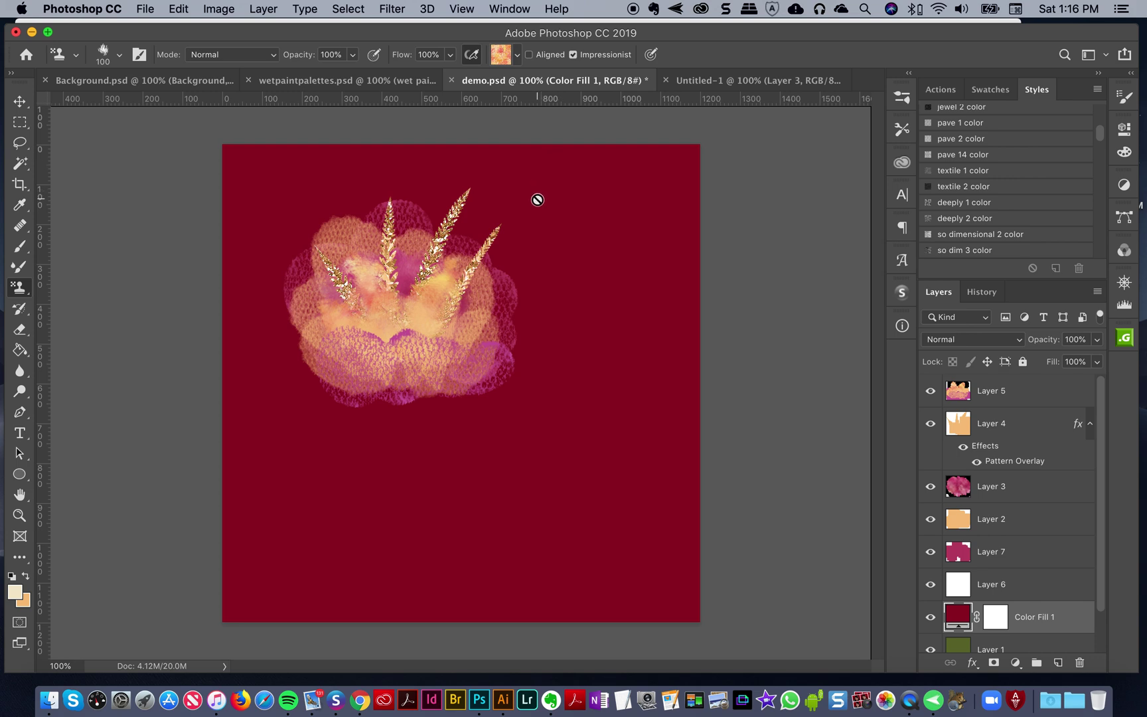
- Add a new top layer and select the Brush tool with tulle and lace 8
click(724, 82)
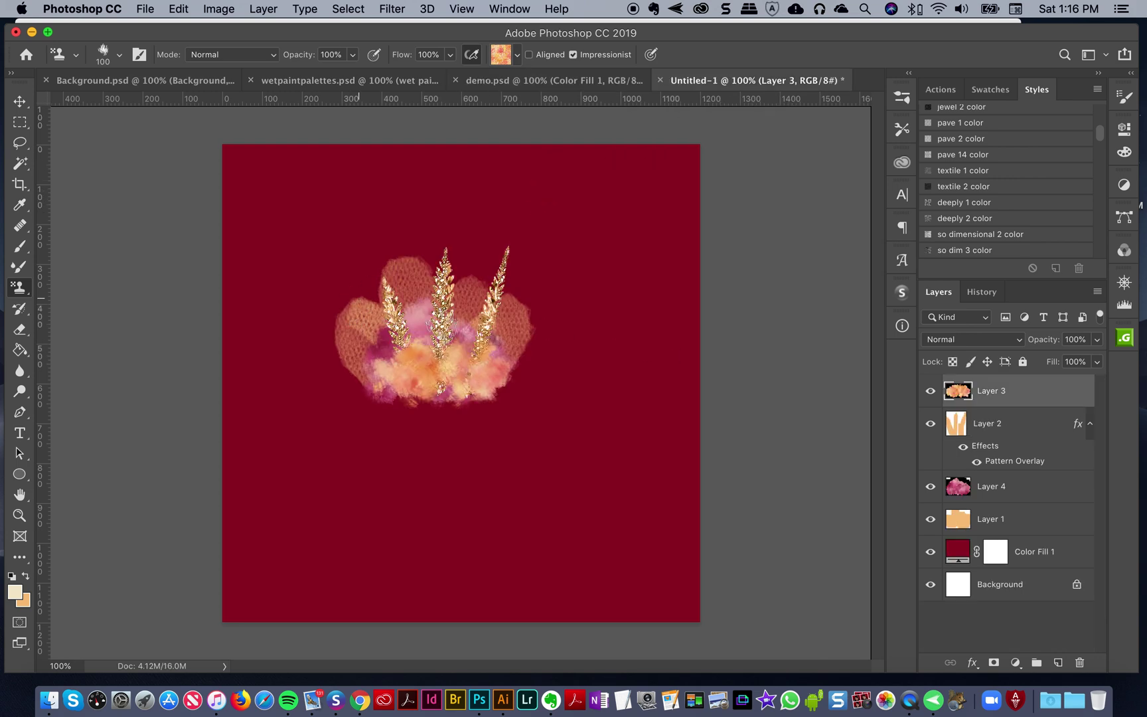
click(1059, 663)
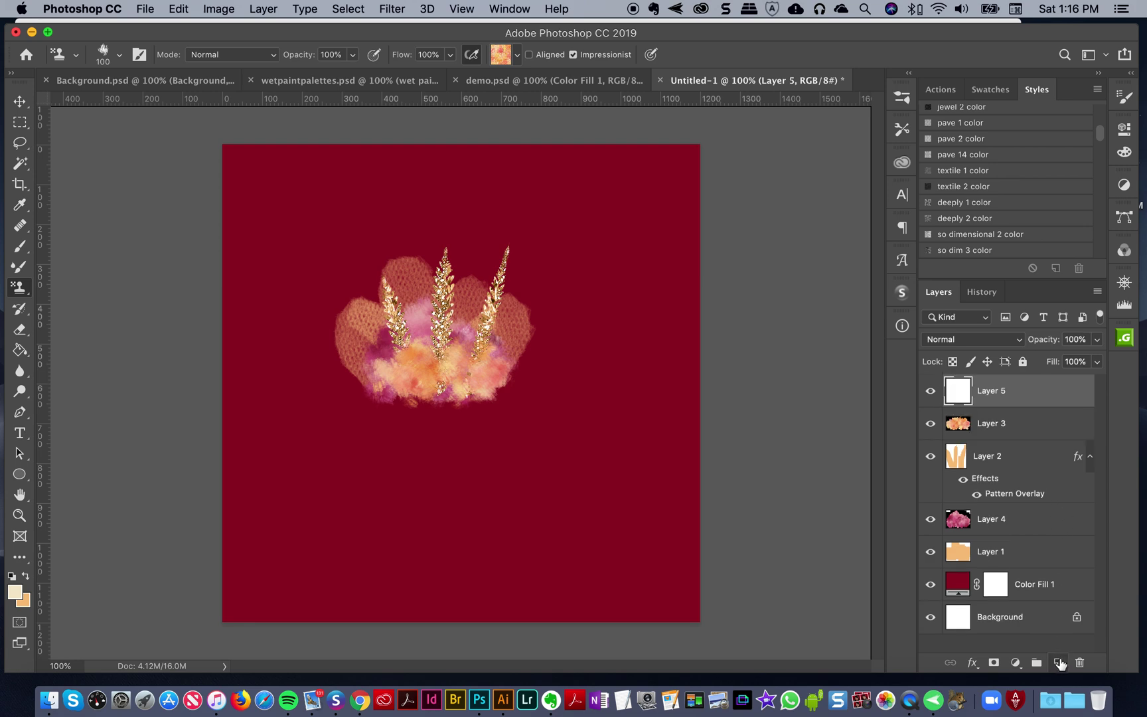
click(21, 247)
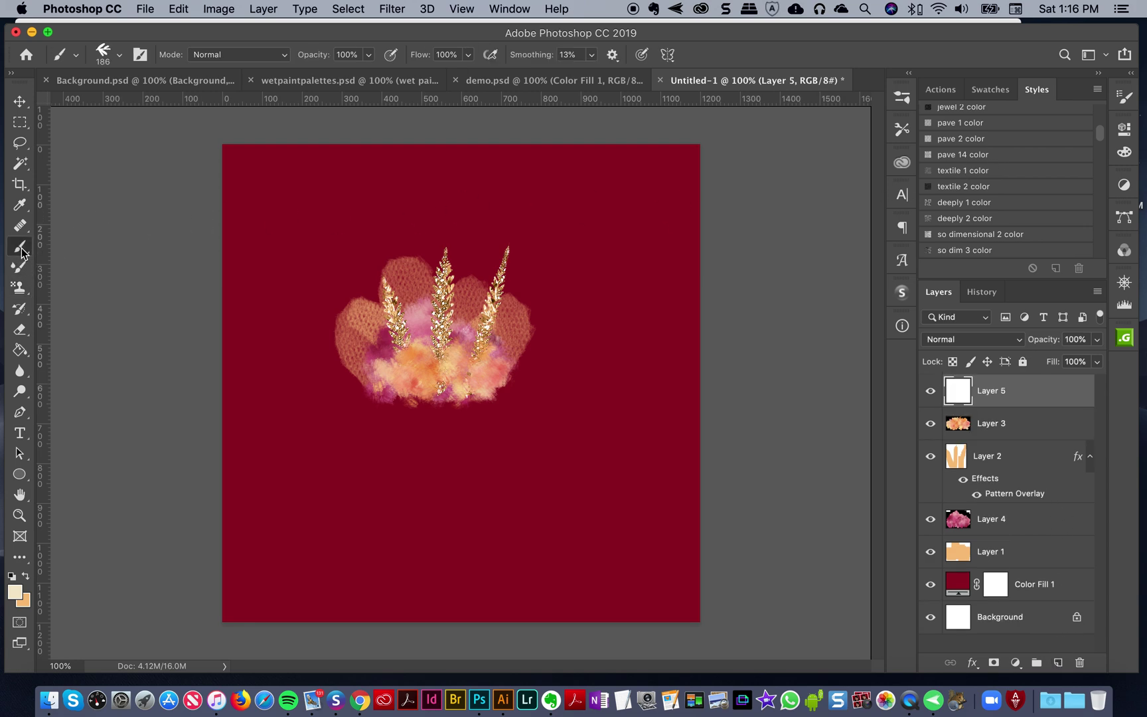
click(902, 135)
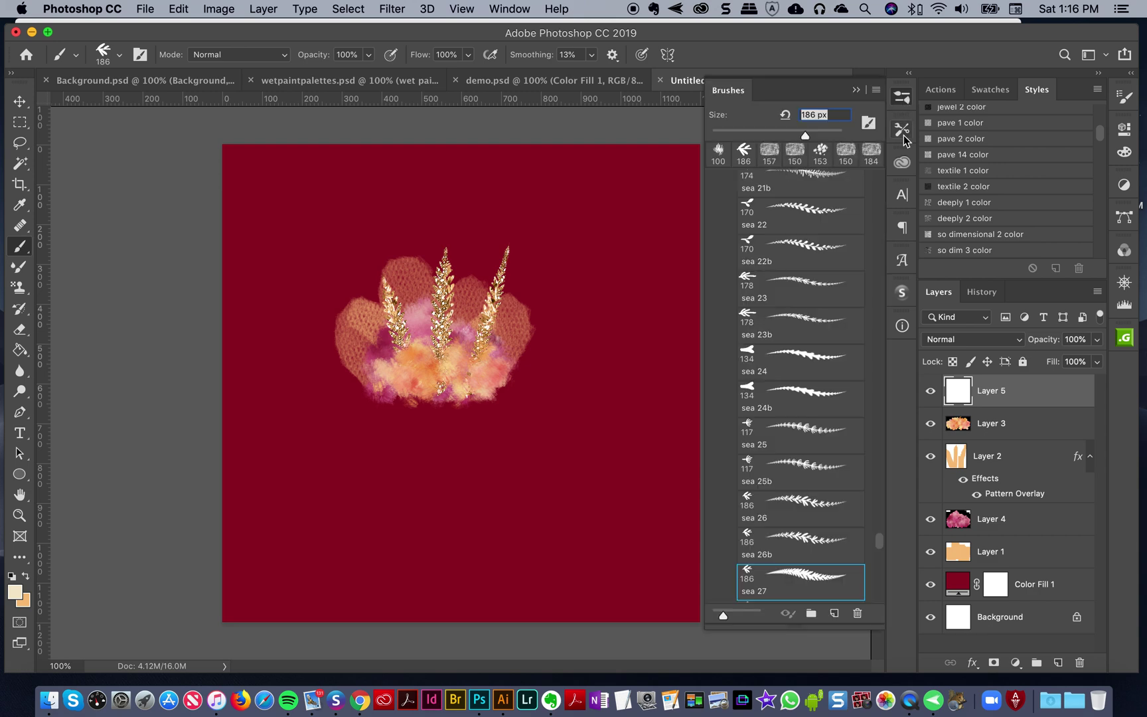
scroll(884, 557, down, 10)
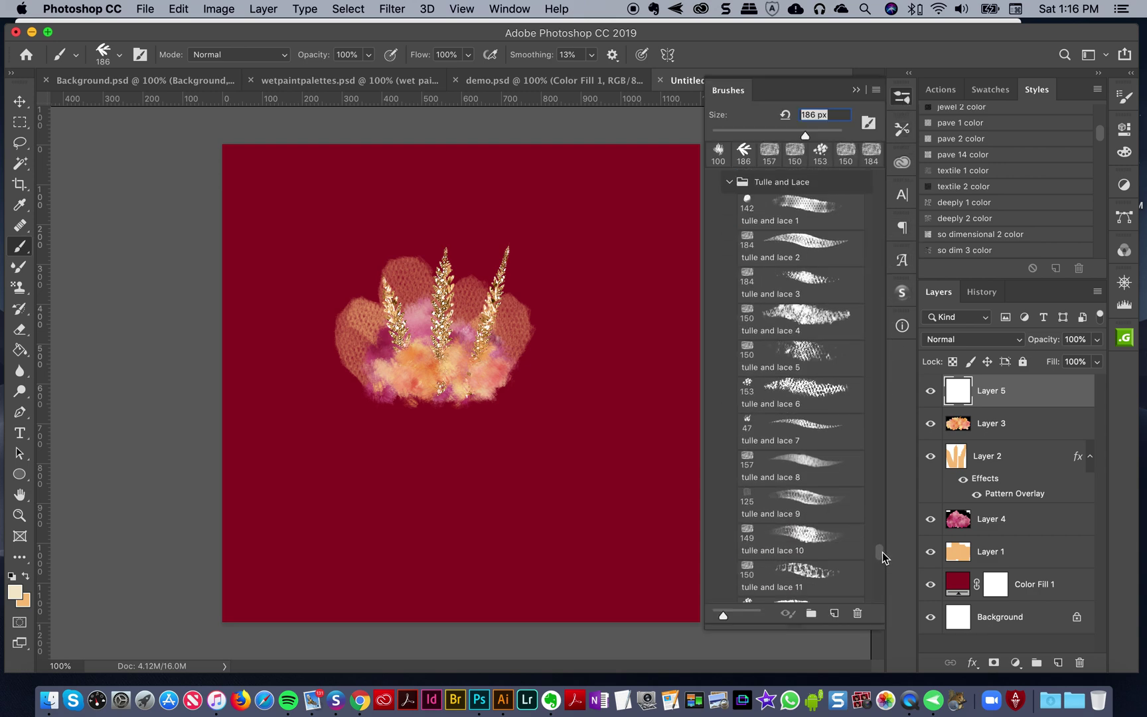
scroll(863, 504, down, 1)
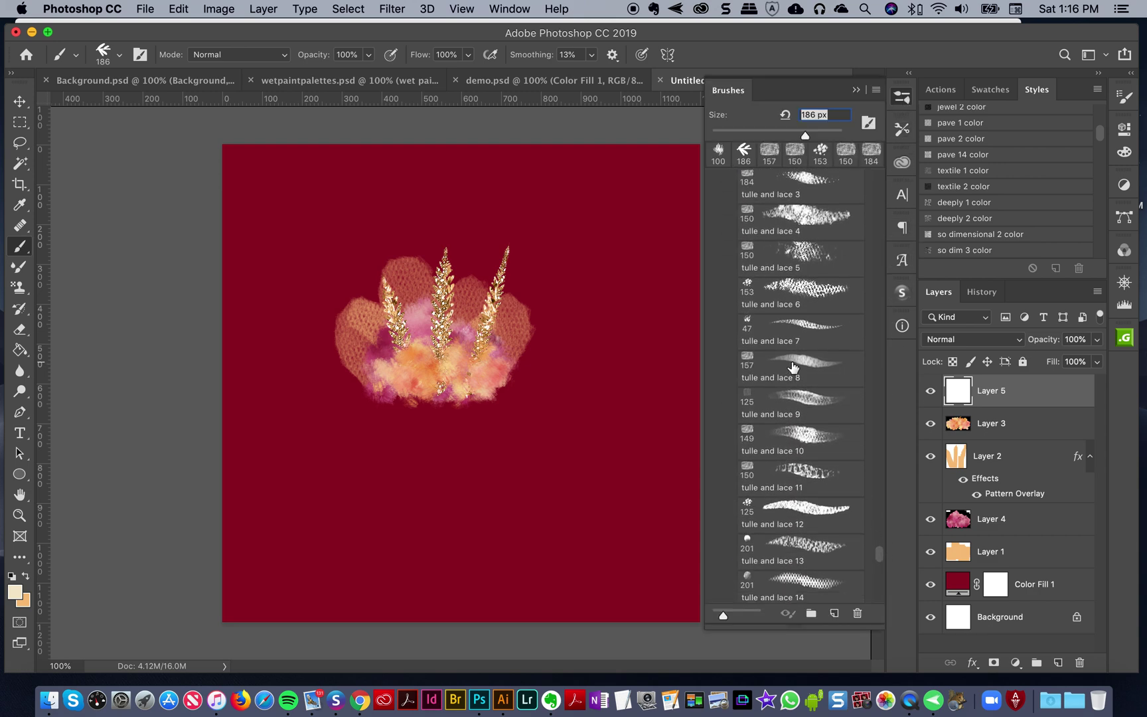
click(793, 367)
- Switch to orange and paint lace over the flower's centre and lower left
drag(368, 361, 415, 408)
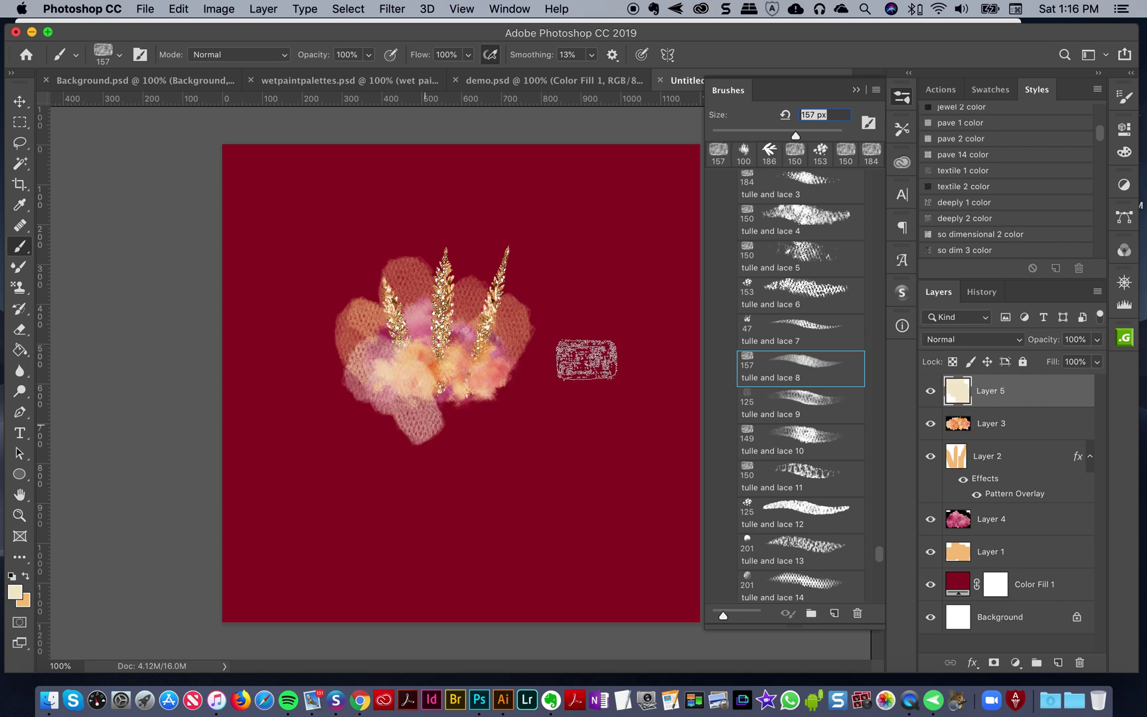
key(super+z)
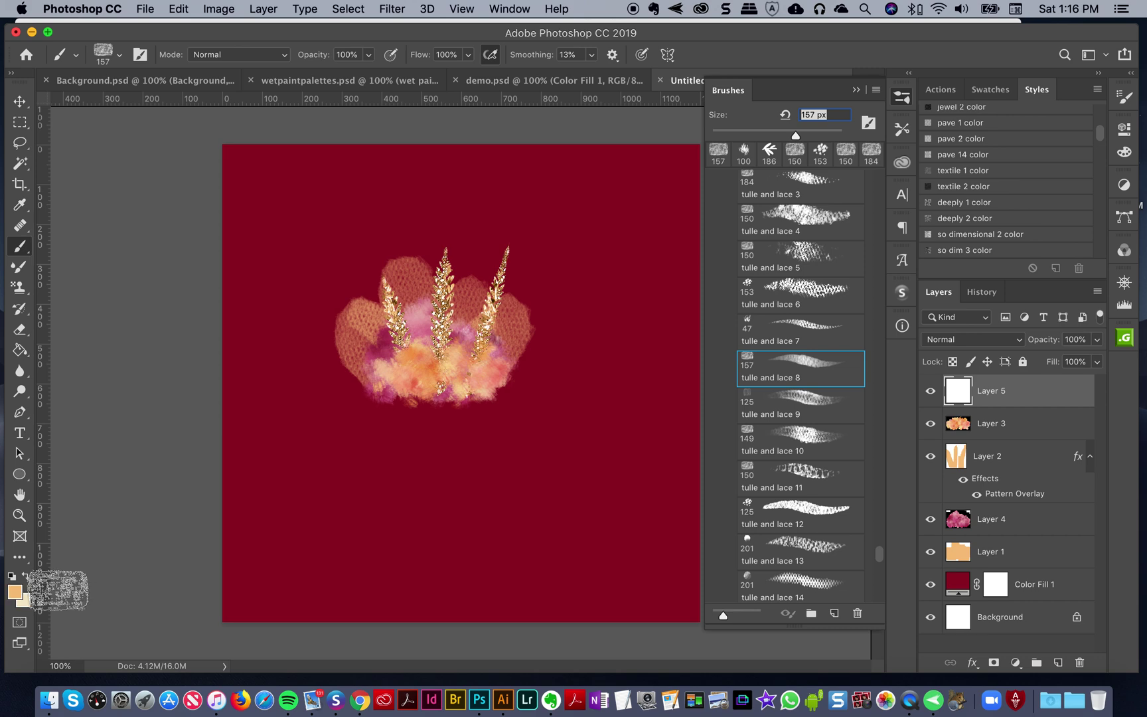
click(25, 576)
mouse_move(377, 372)
mouse_down()
mouse_move(393, 349)
mouse_move(378, 380)
mouse_move(415, 405)
mouse_up()
key(super+z)
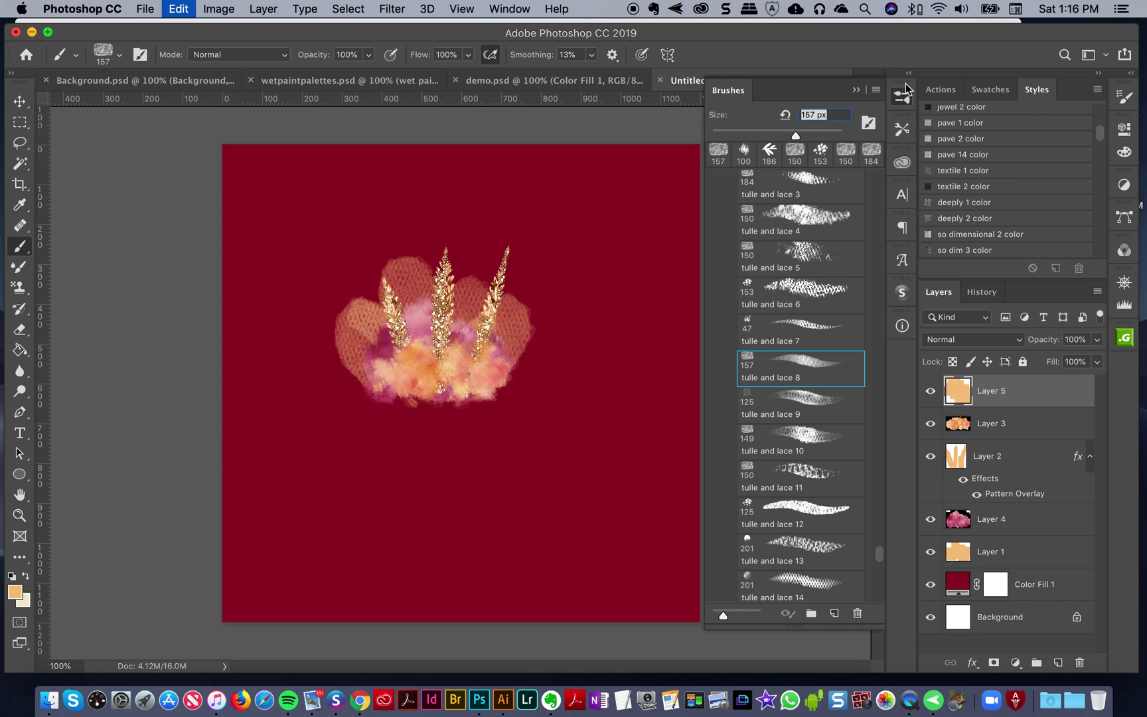
mouse_move(383, 366)
mouse_down()
mouse_move(401, 407)
mouse_move(485, 421)
mouse_move(437, 373)
mouse_move(412, 378)
mouse_move(436, 409)
mouse_move(455, 378)
mouse_up()
key(super+z)
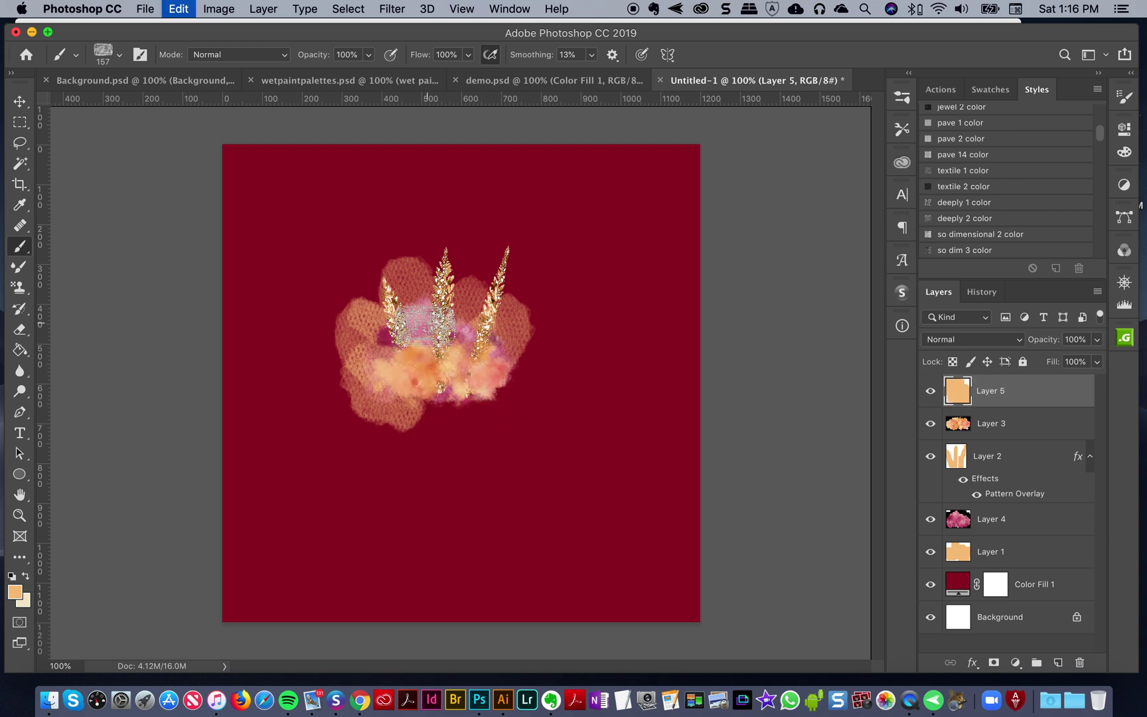
drag(418, 336, 448, 398)
- Try lace strokes over the flower's right side, comparing against demo.psd
click(583, 82)
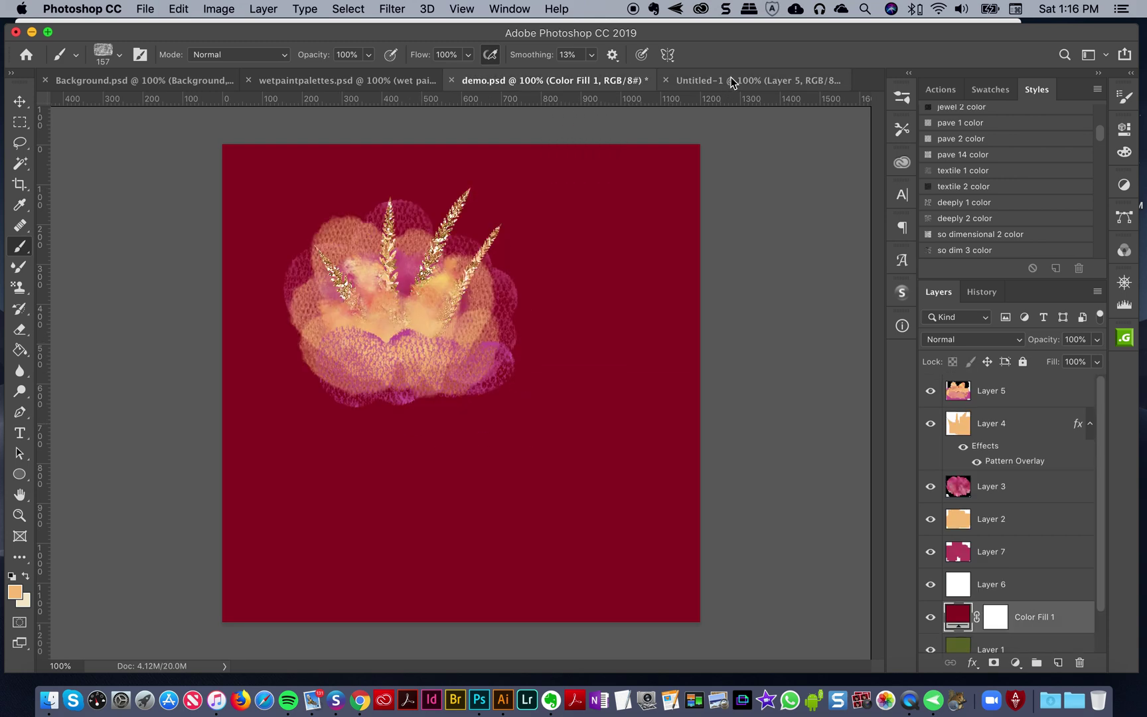
click(730, 79)
mouse_move(503, 350)
mouse_down()
mouse_move(466, 419)
mouse_move(533, 429)
mouse_move(523, 383)
mouse_move(531, 346)
mouse_move(502, 401)
mouse_move(499, 449)
mouse_up()
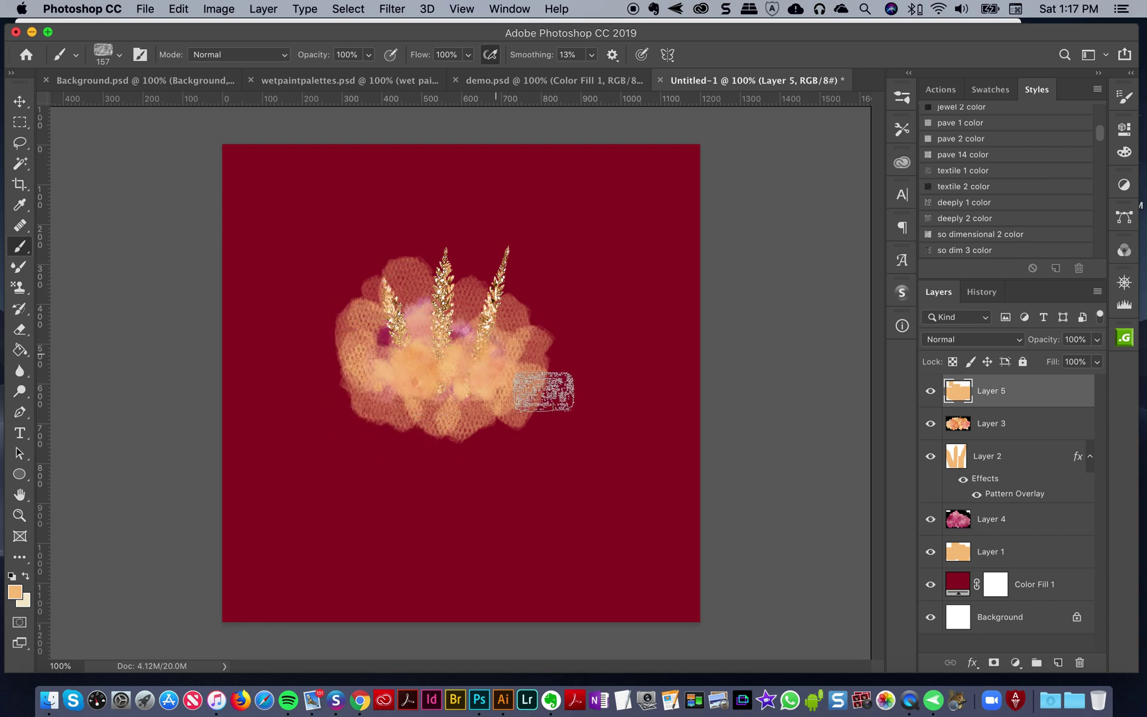
key(super+z)
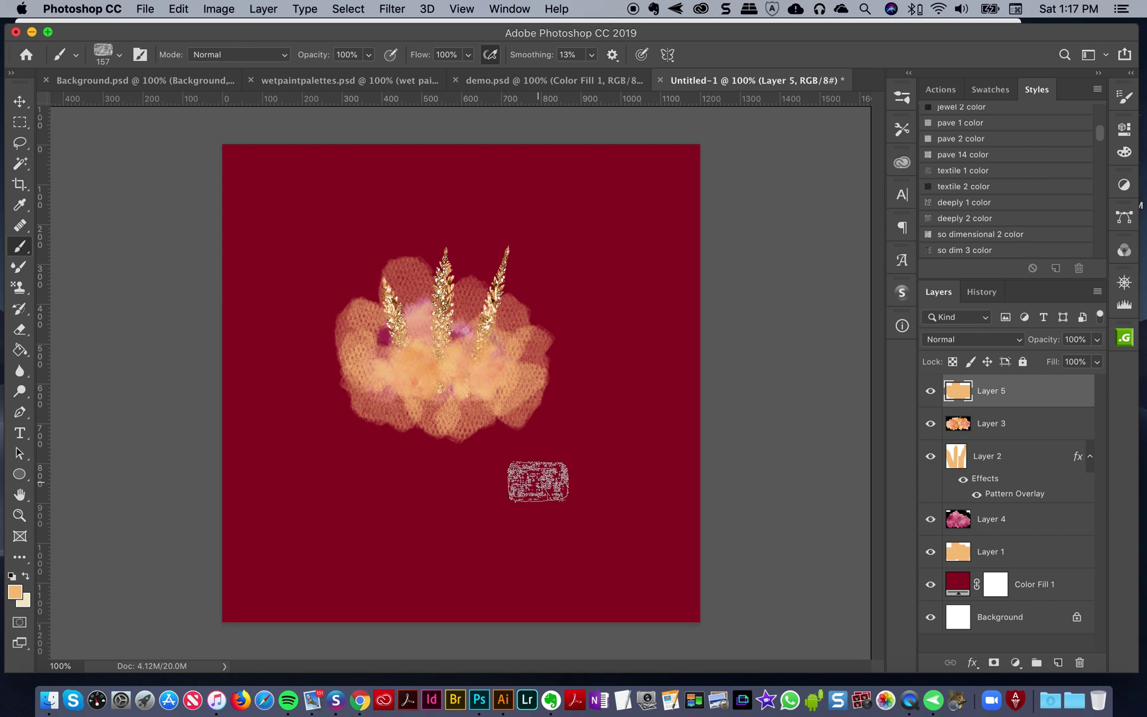
click(601, 80)
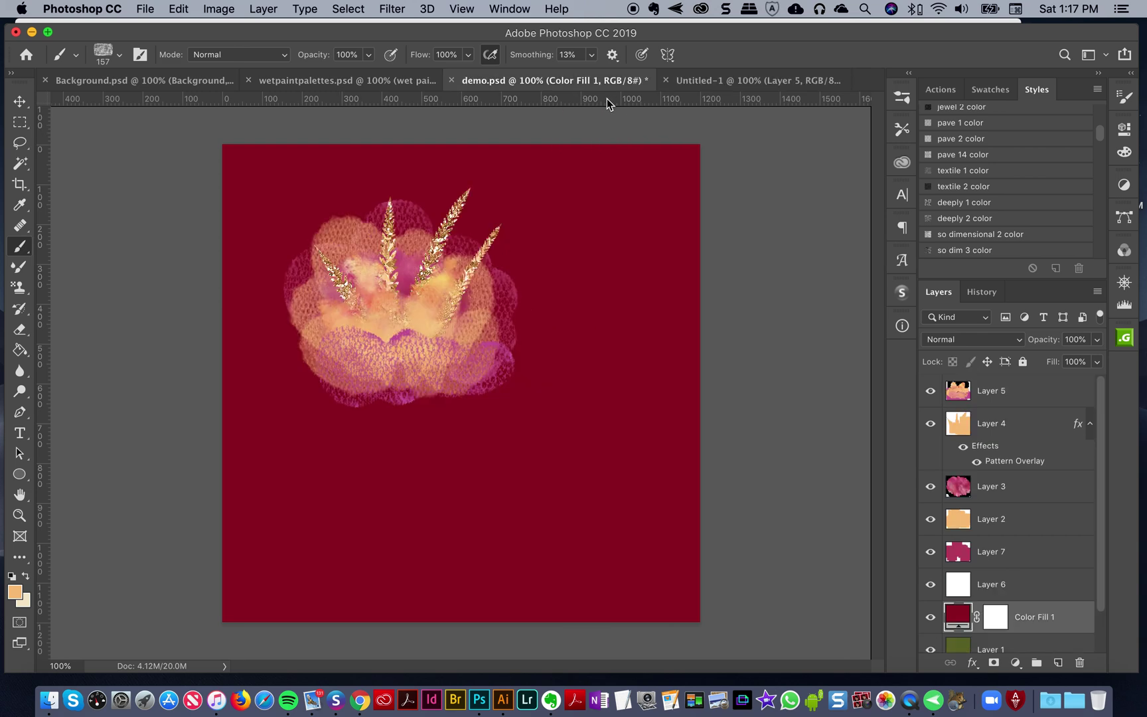
click(750, 81)
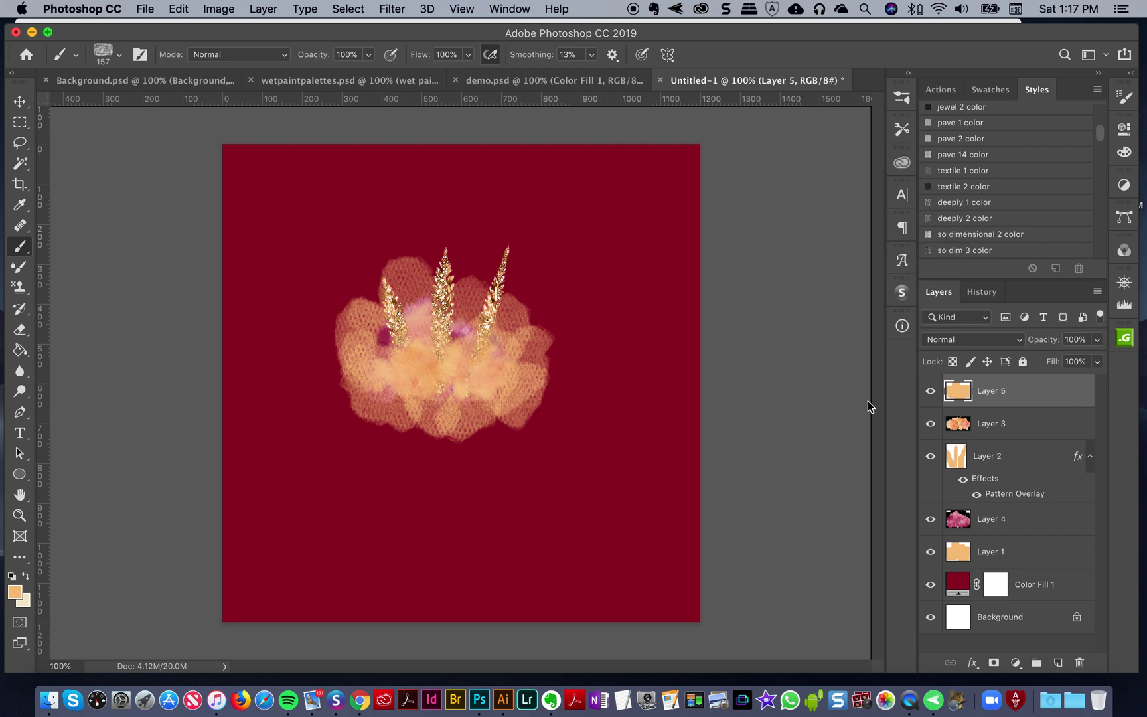
click(607, 81)
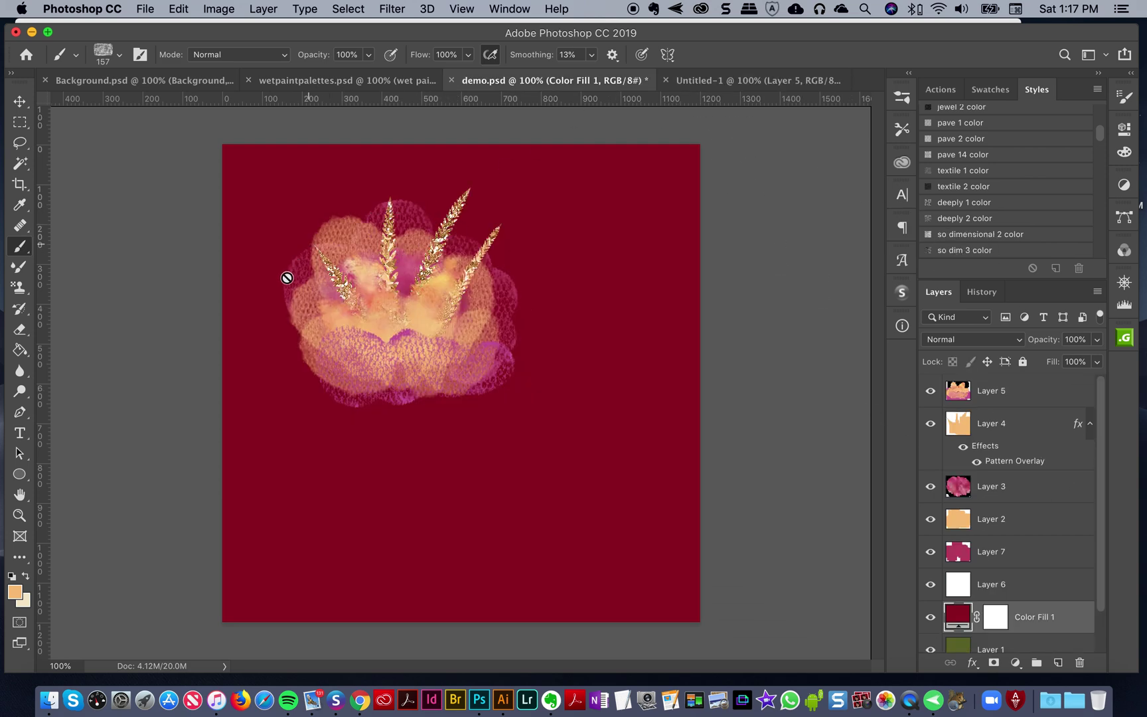
click(750, 81)
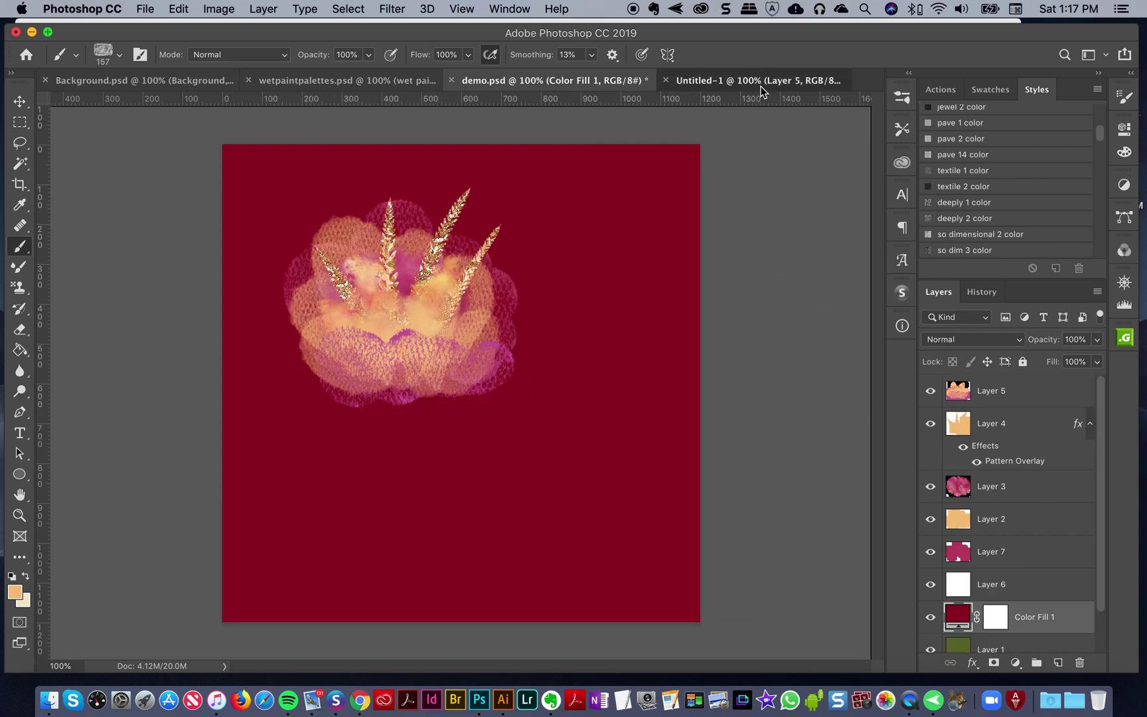
- Add an empty Layer 6 at the top and an empty Layer 7 just above Color Fill 1
click(1059, 662)
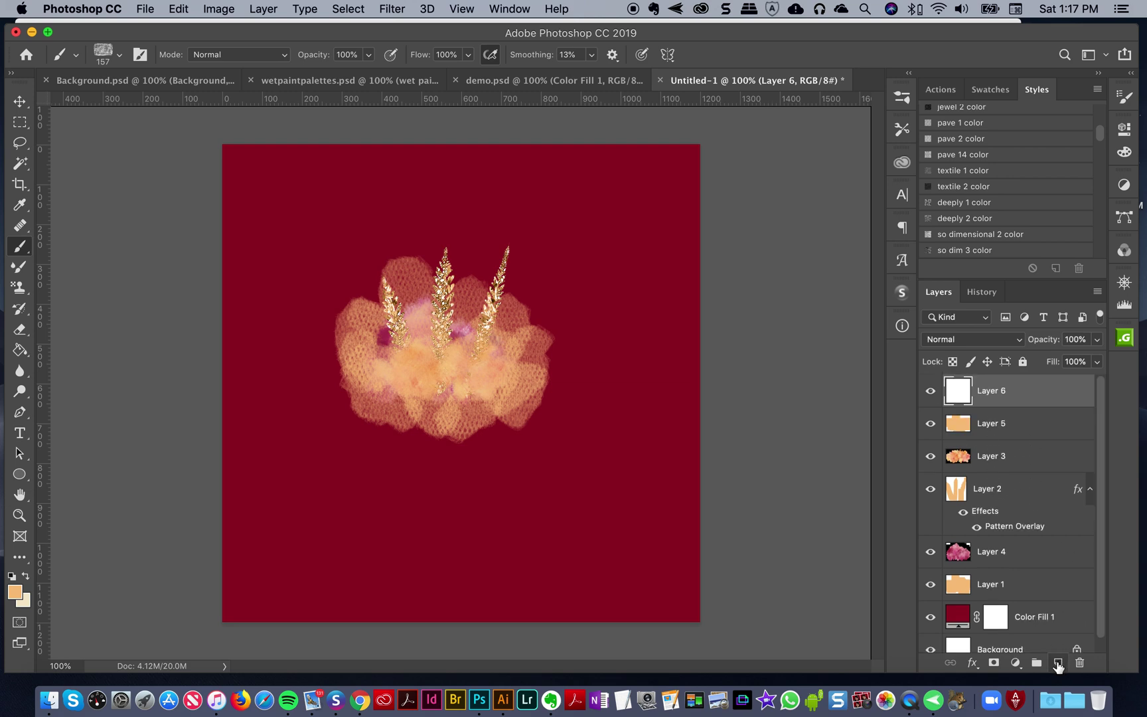
scroll(1068, 535, down, 1)
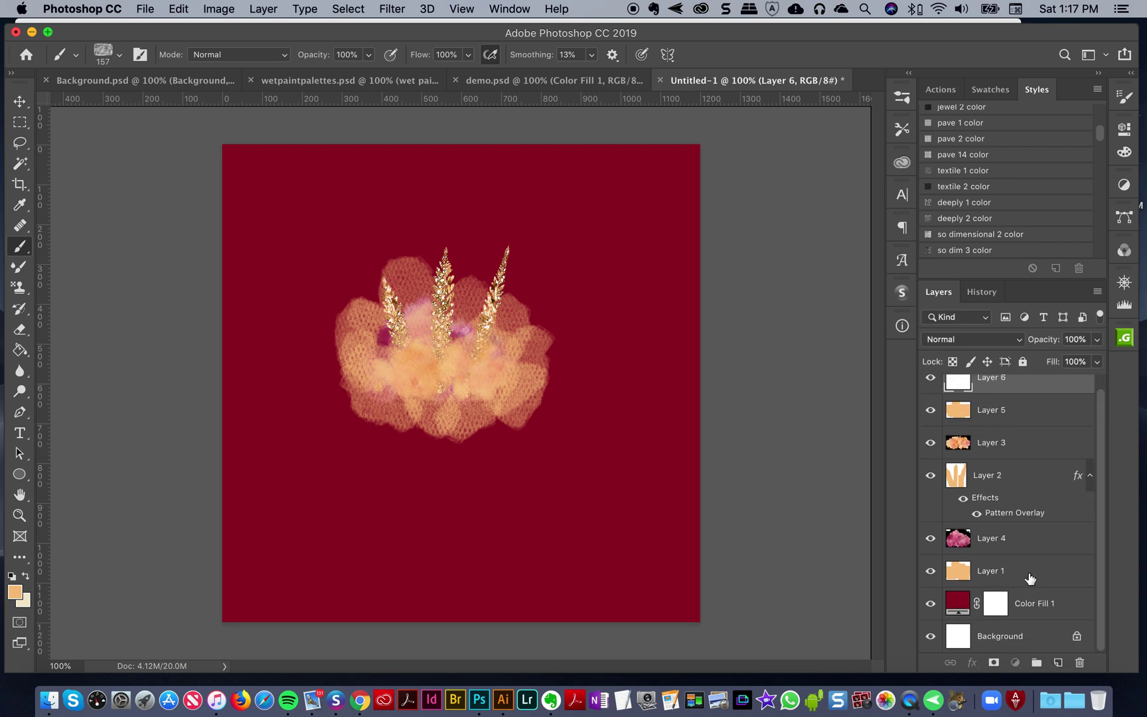
click(1030, 579)
click(1039, 603)
click(1058, 663)
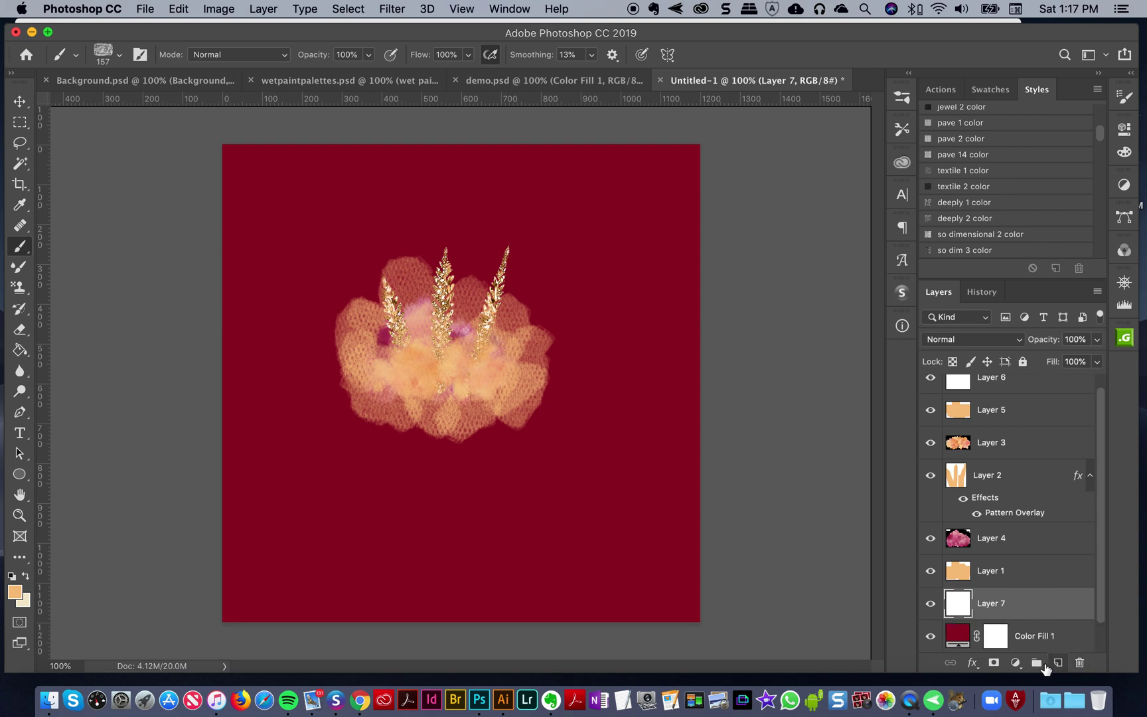
- Sample the magenta colour from the wet paint palettes document as the paint colour
click(329, 81)
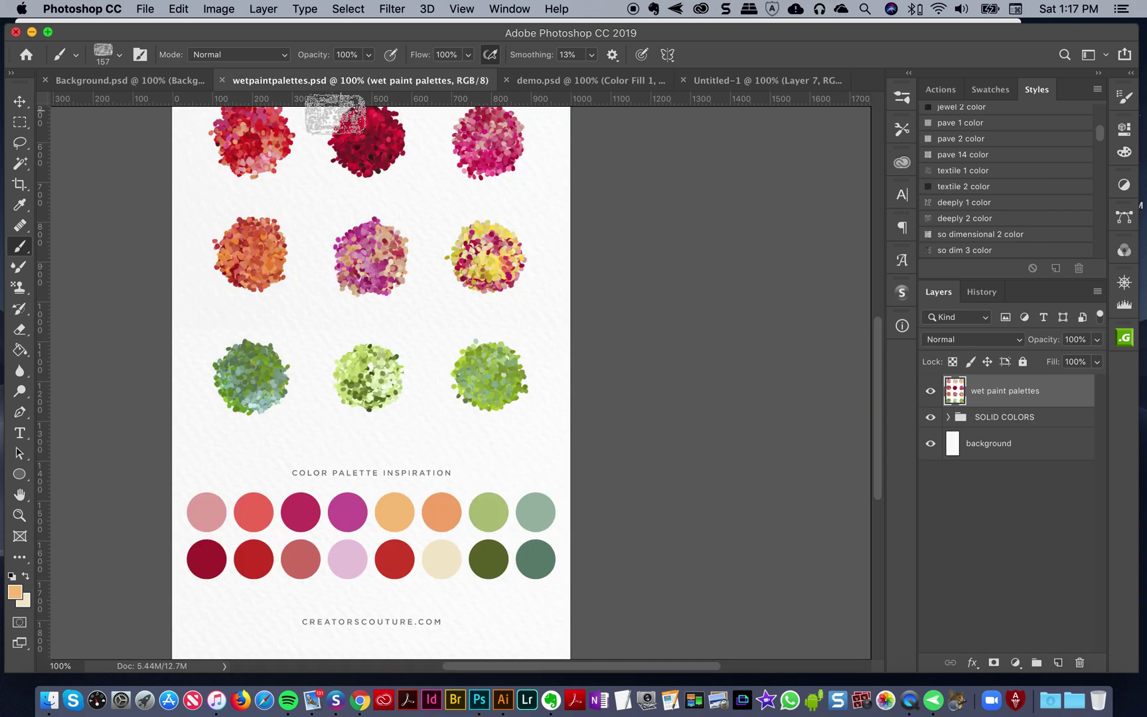
click(20, 205)
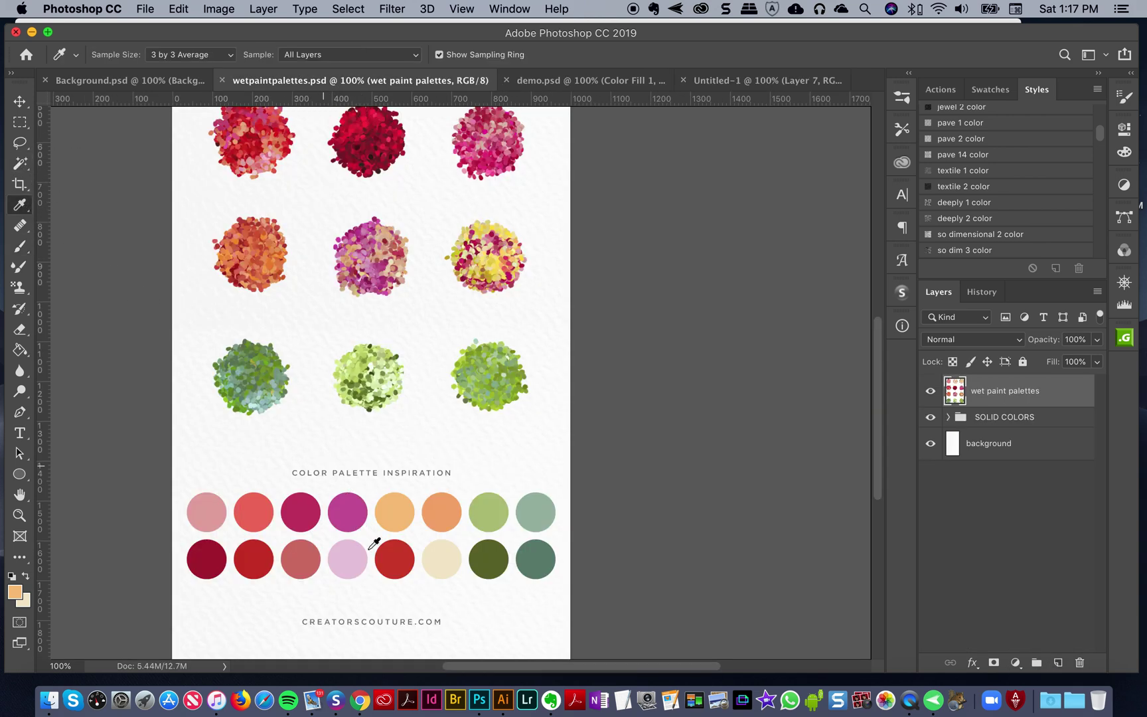
click(346, 517)
click(351, 509)
- Back in Untitled-1, choose the Brush tool and show its brush presets list
click(730, 80)
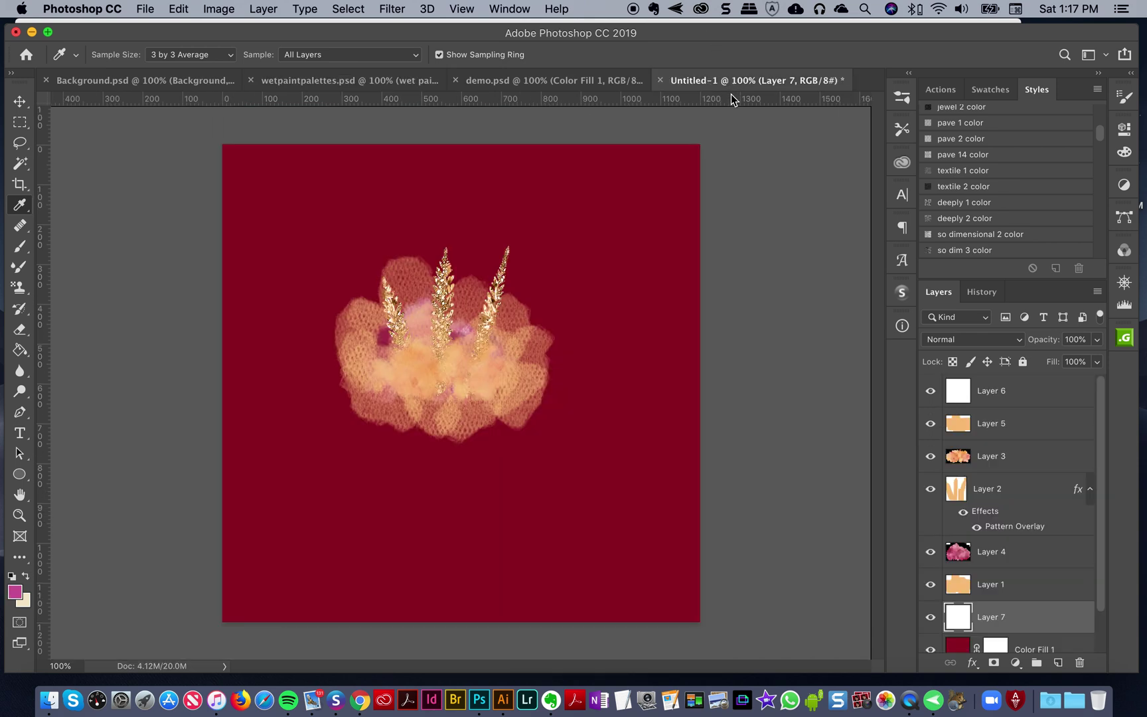
click(19, 247)
click(901, 97)
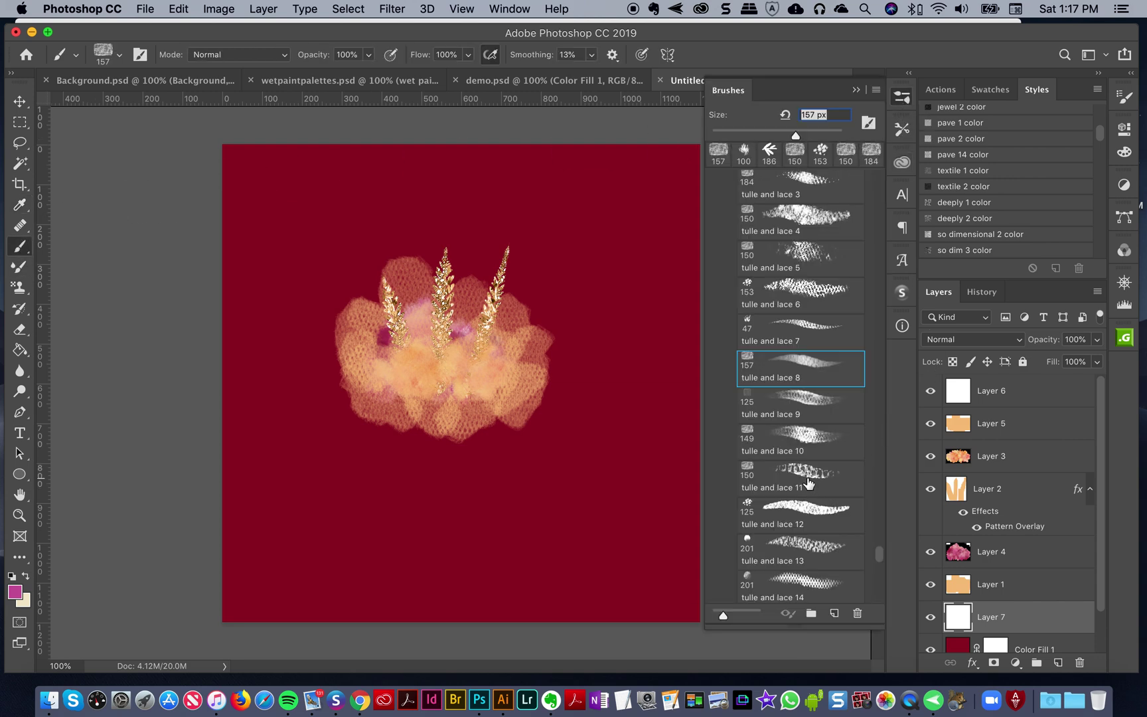
- Choose the tulle and lace 11 brush and target Layer 6 for painting
click(808, 483)
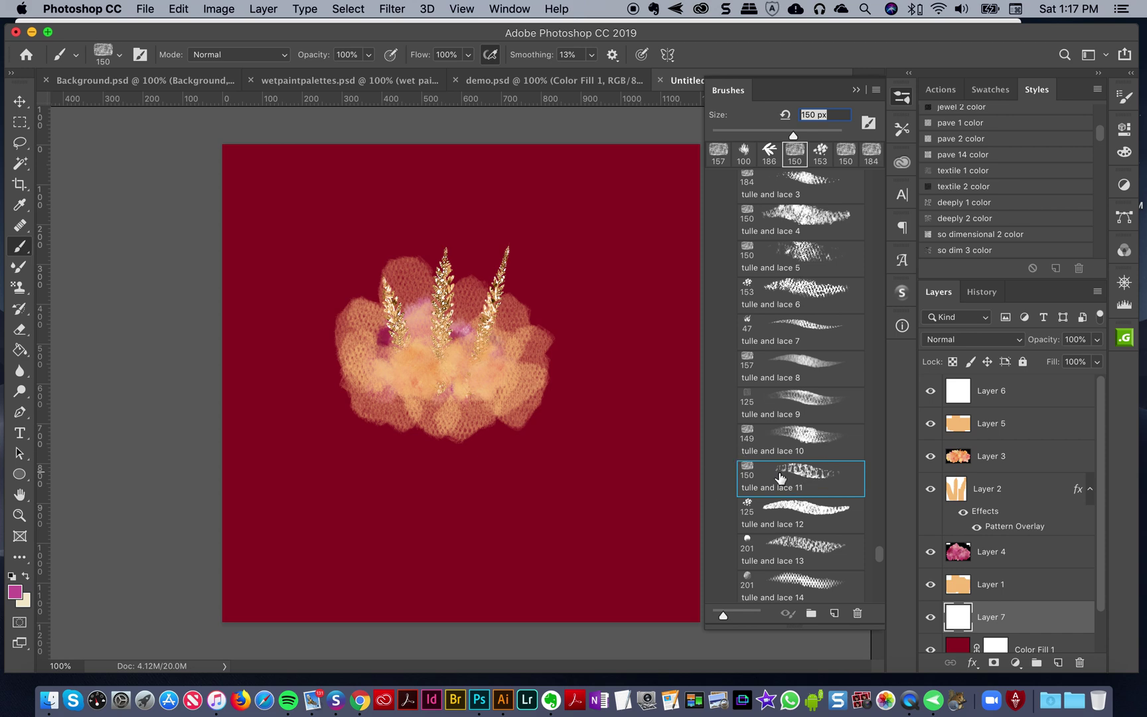
click(902, 101)
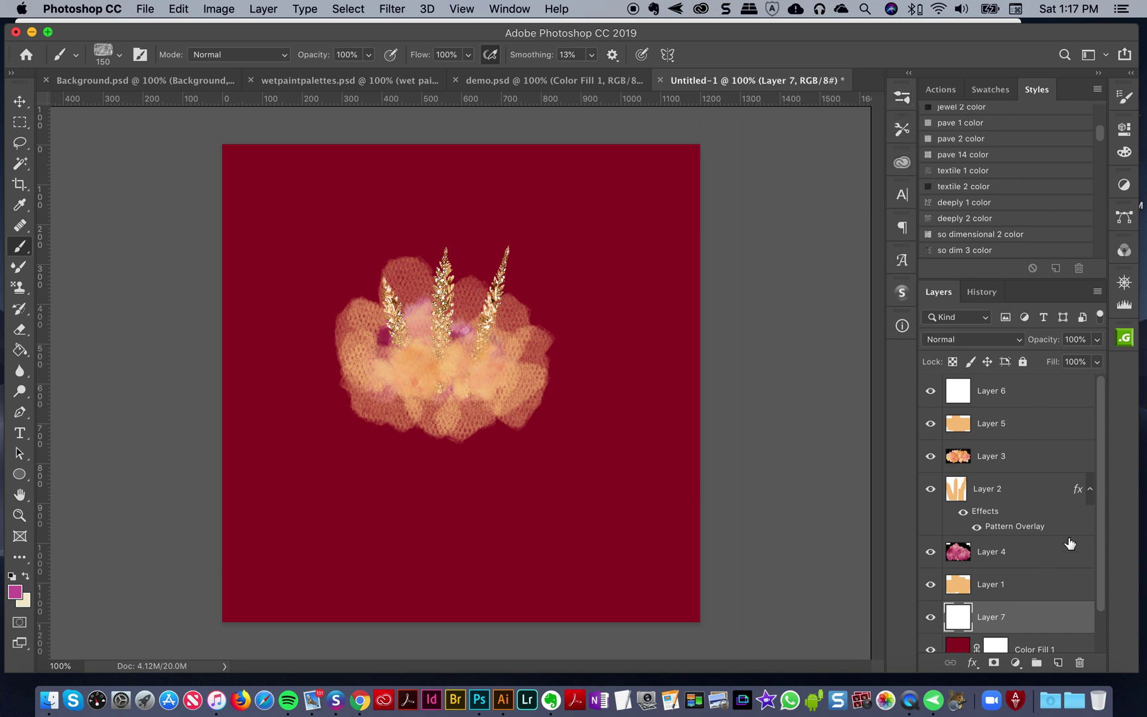
click(1005, 392)
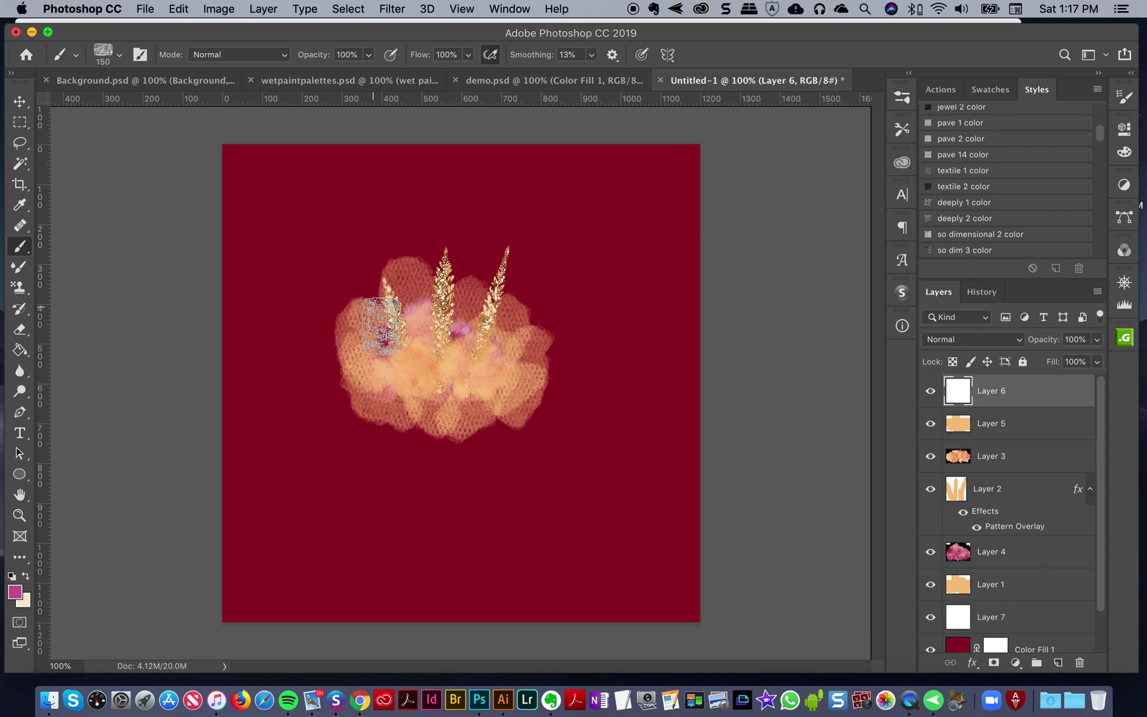
- Stamp pink tulle dabs on the flower's lower left and centre, undoing unwanted ones
drag(383, 384, 372, 375)
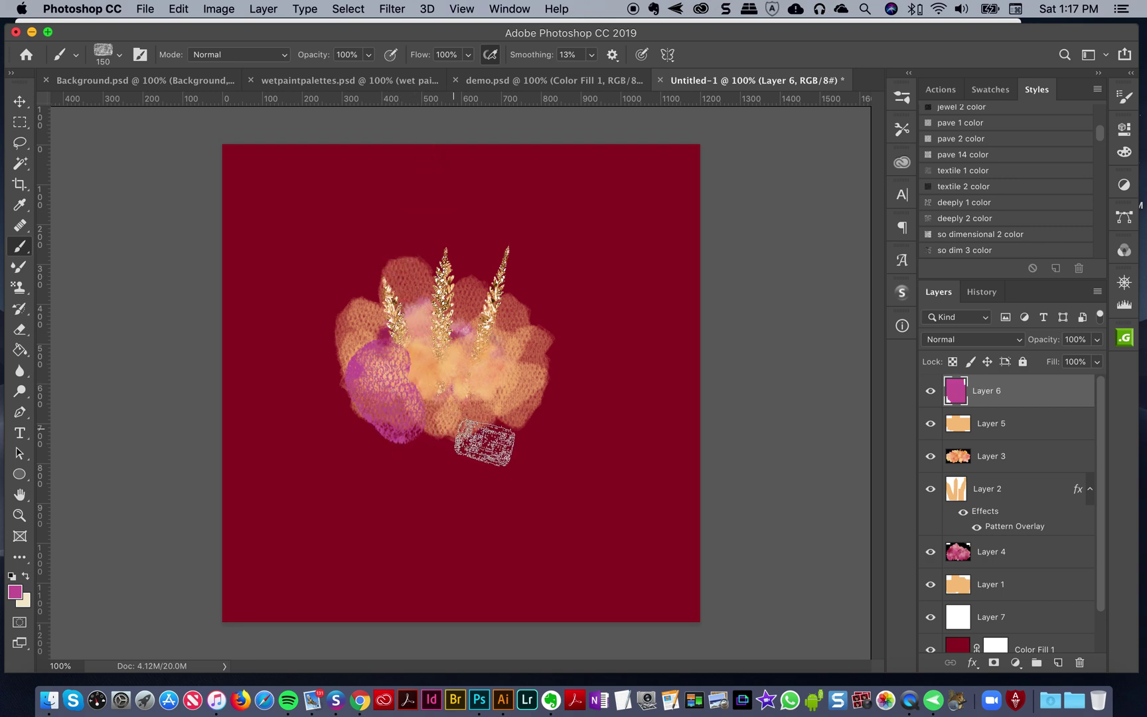
key(super+z)
click(372, 391)
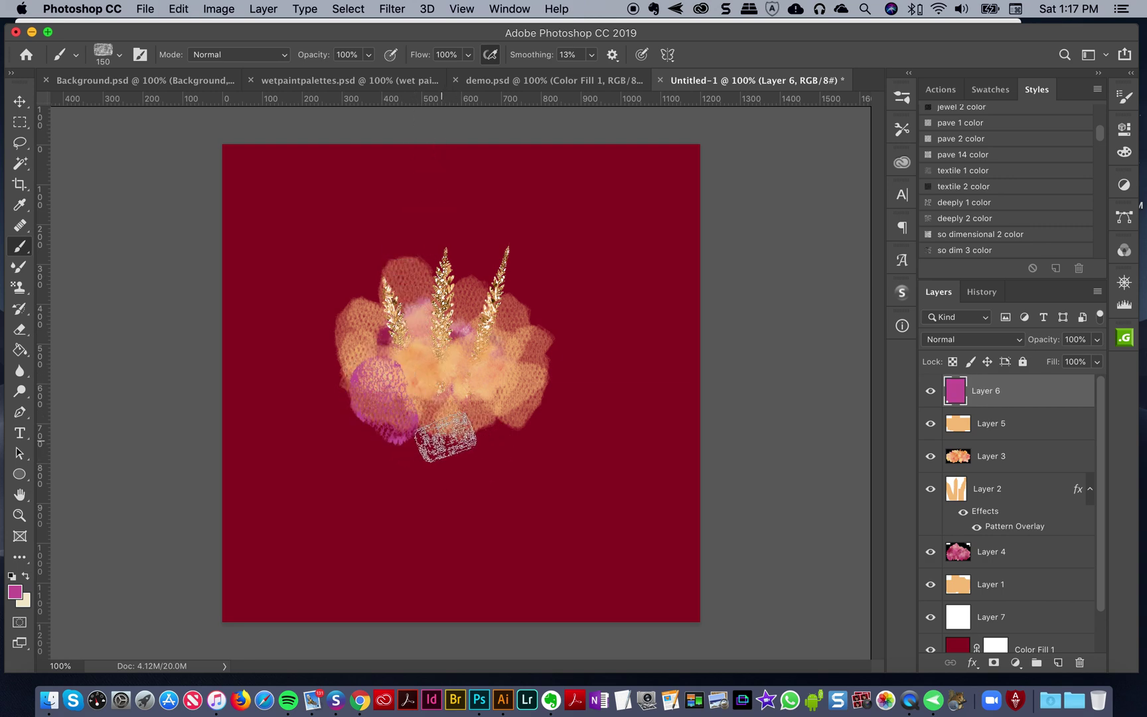
click(442, 402)
key(super+z)
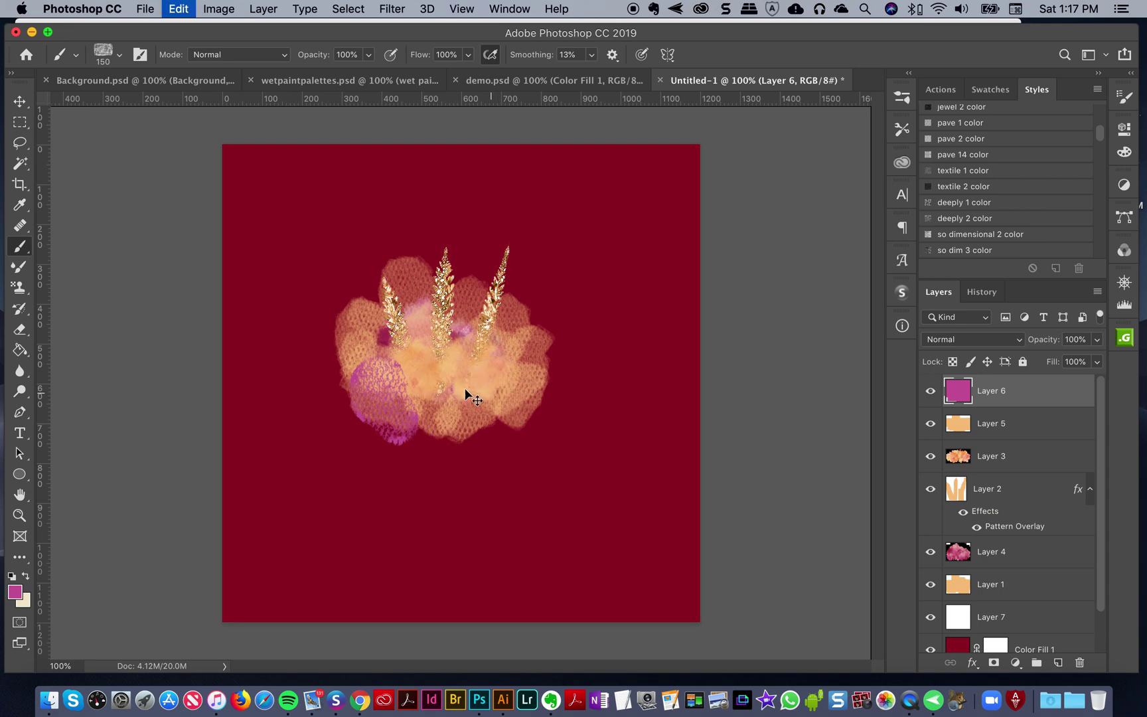
click(442, 395)
key(super+z)
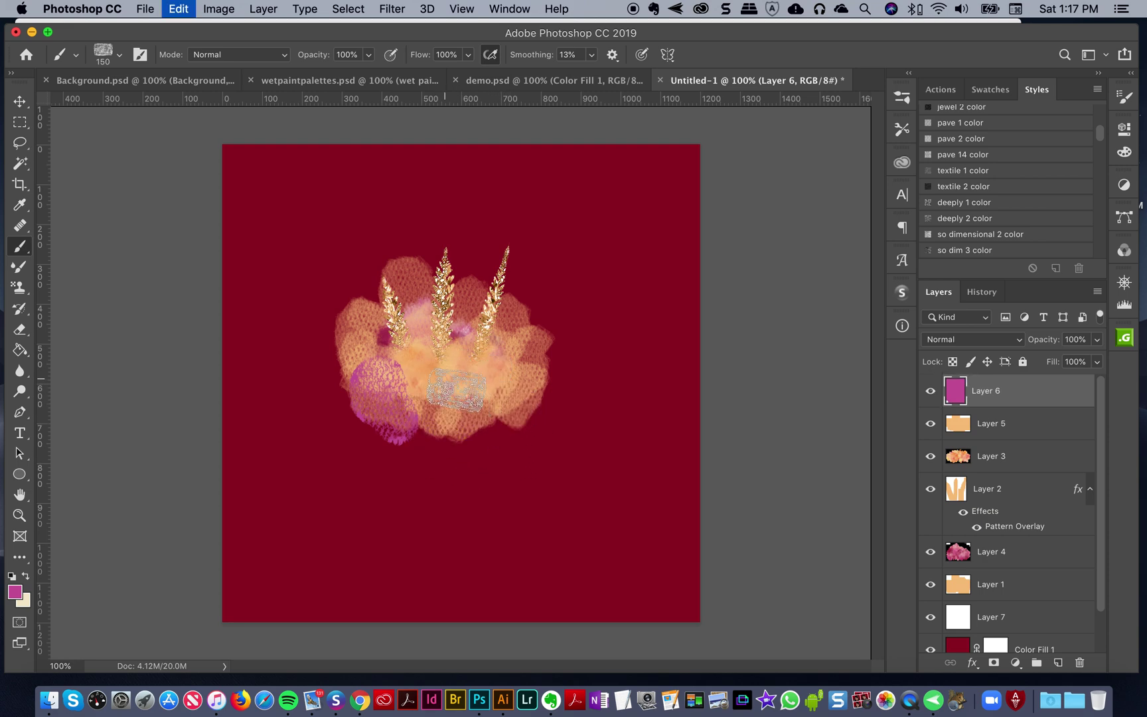
- After checking demo.psd, stamp a pink tulle dab at the flower's lower right
click(550, 81)
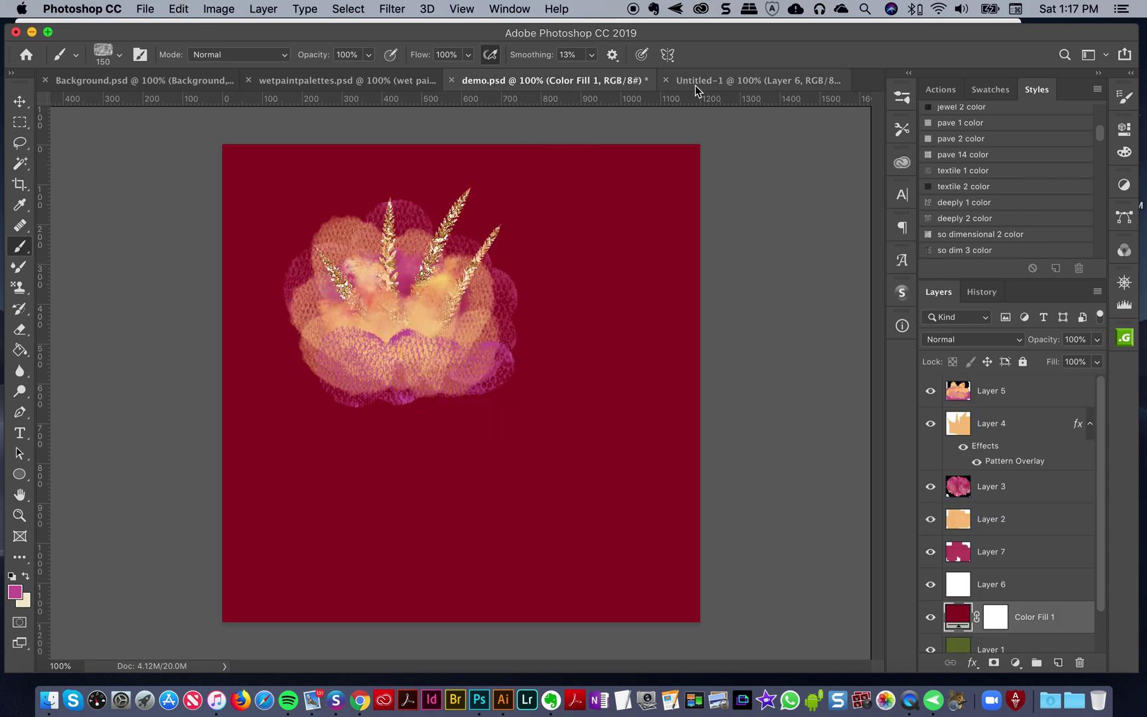
click(739, 82)
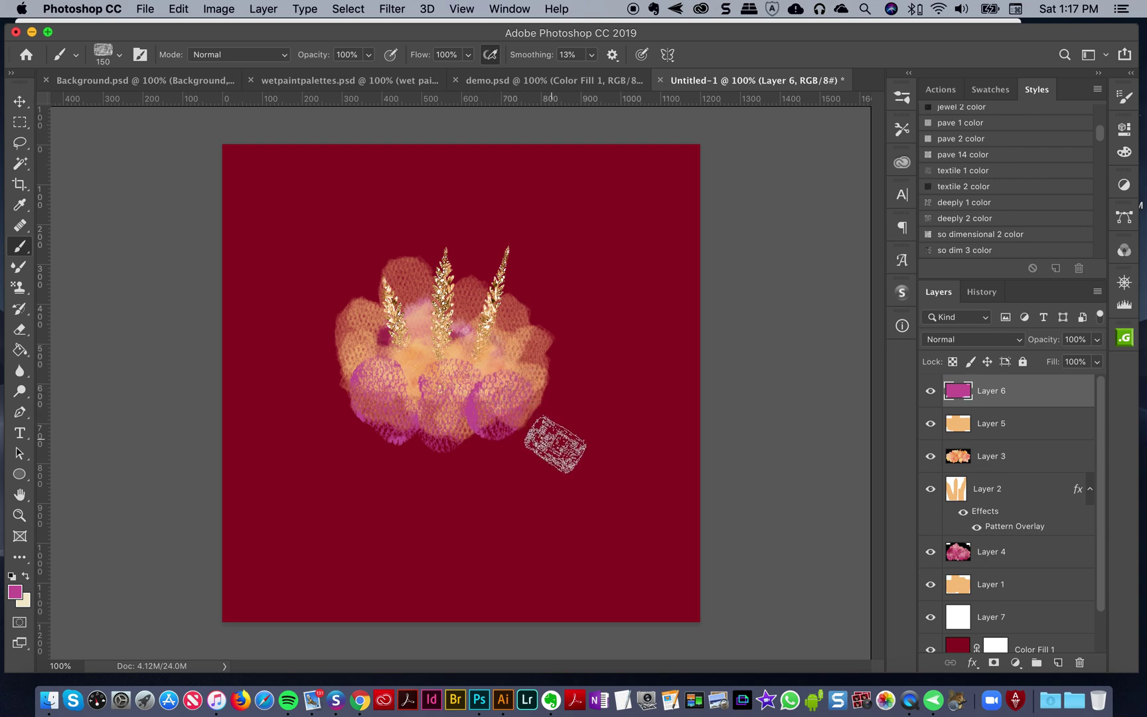
key(super+z)
click(507, 405)
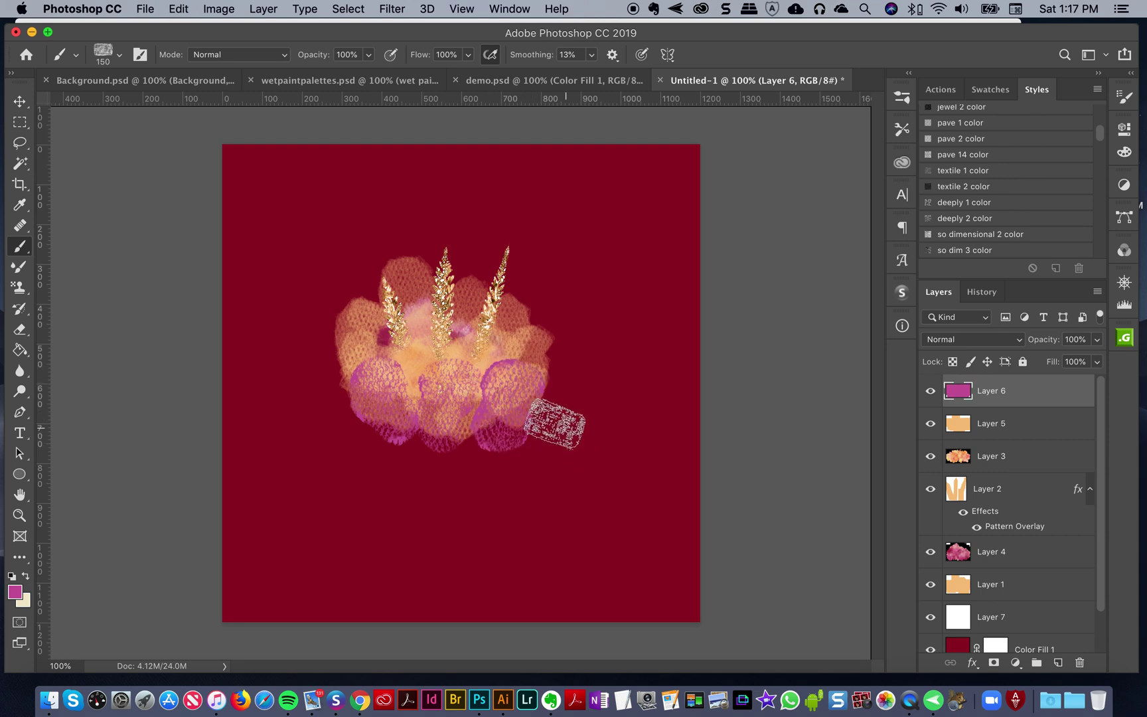
key(super+z)
key(super+z)
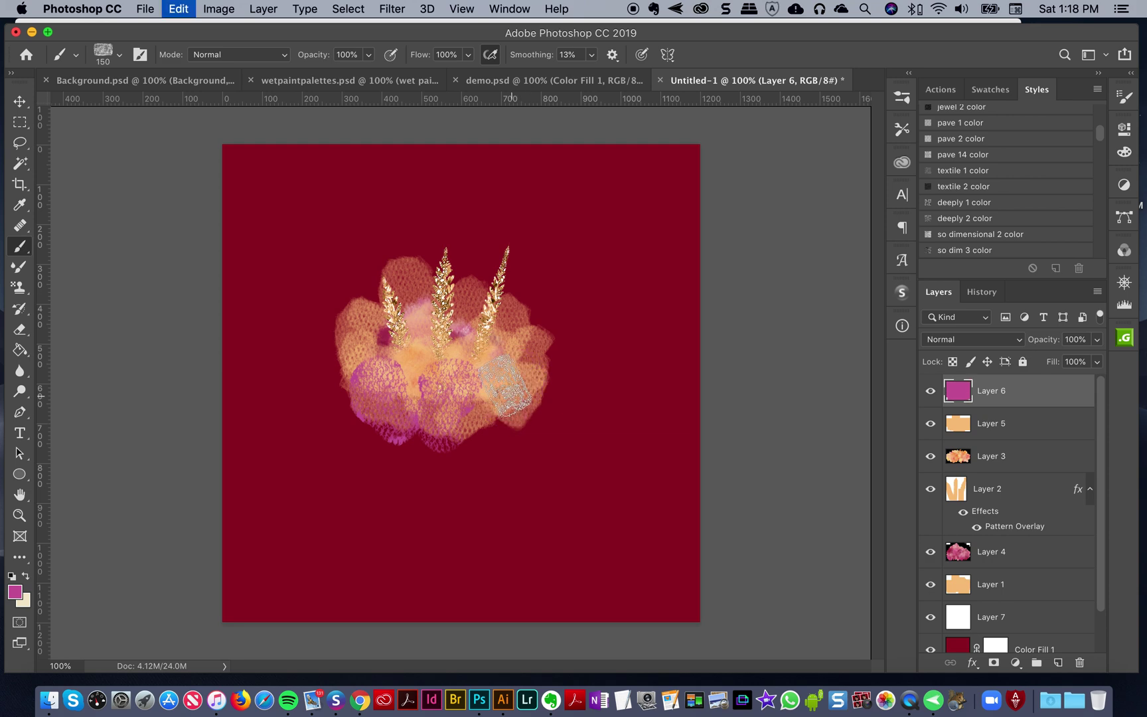
click(504, 387)
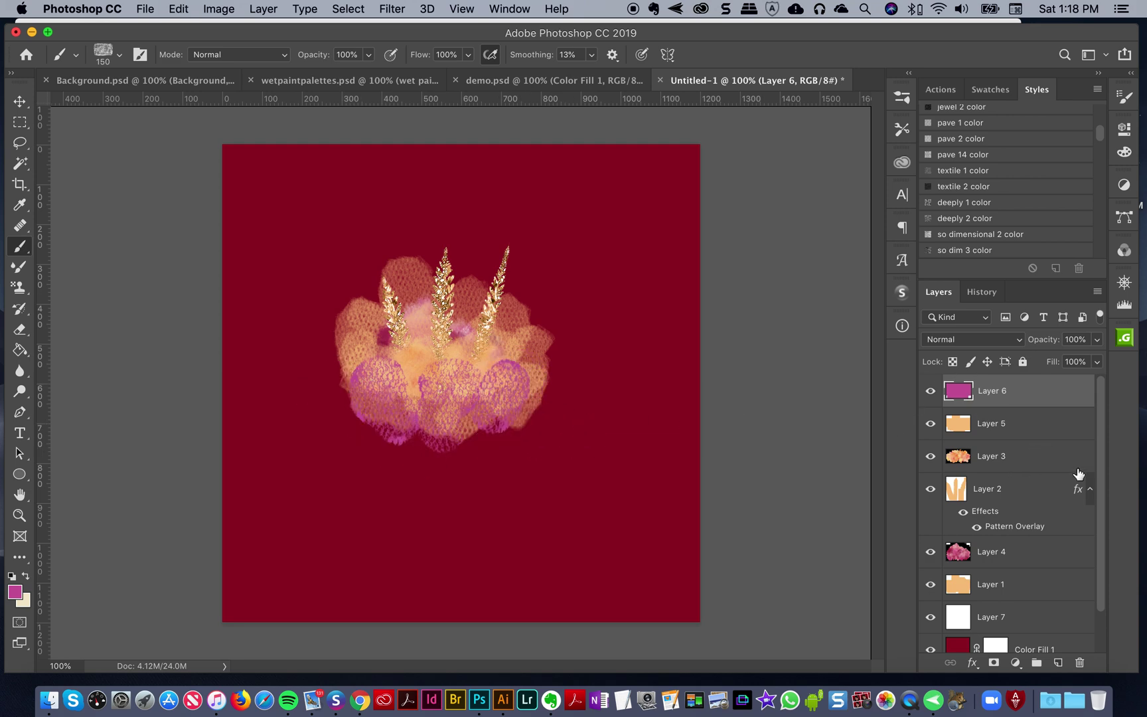
drag(1102, 454, 1102, 524)
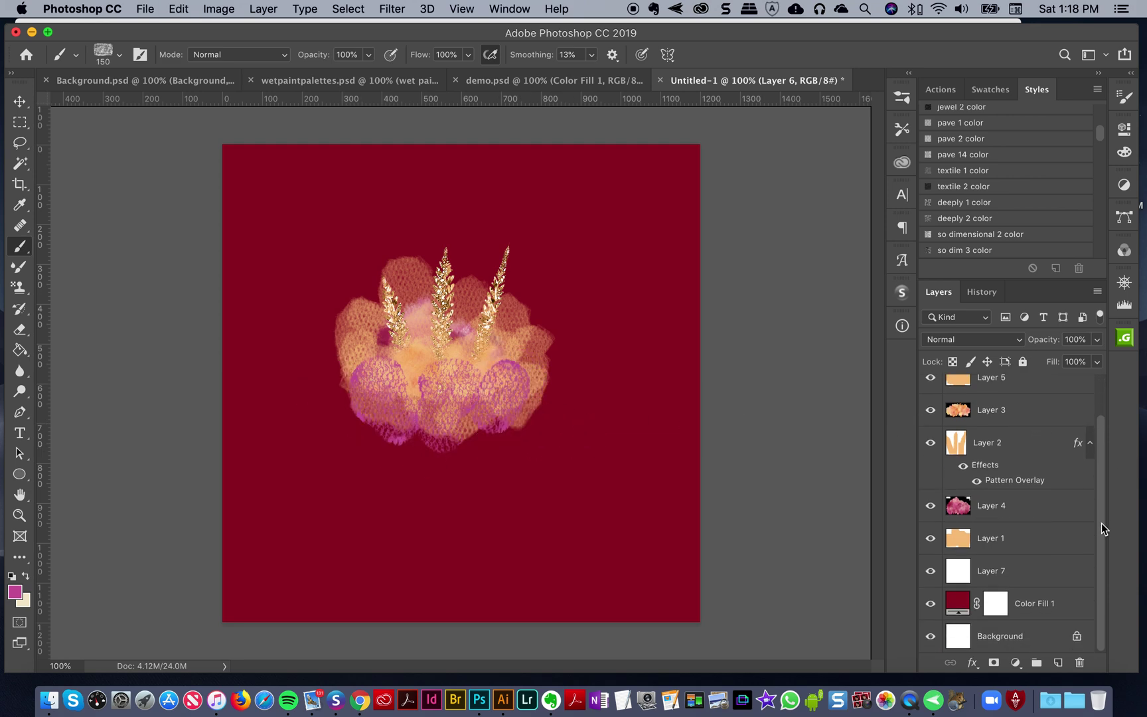
- On Layer 7, stamp magenta tulle dabs at the flower's upper left, top, upper right and right edge
click(994, 574)
click(362, 286)
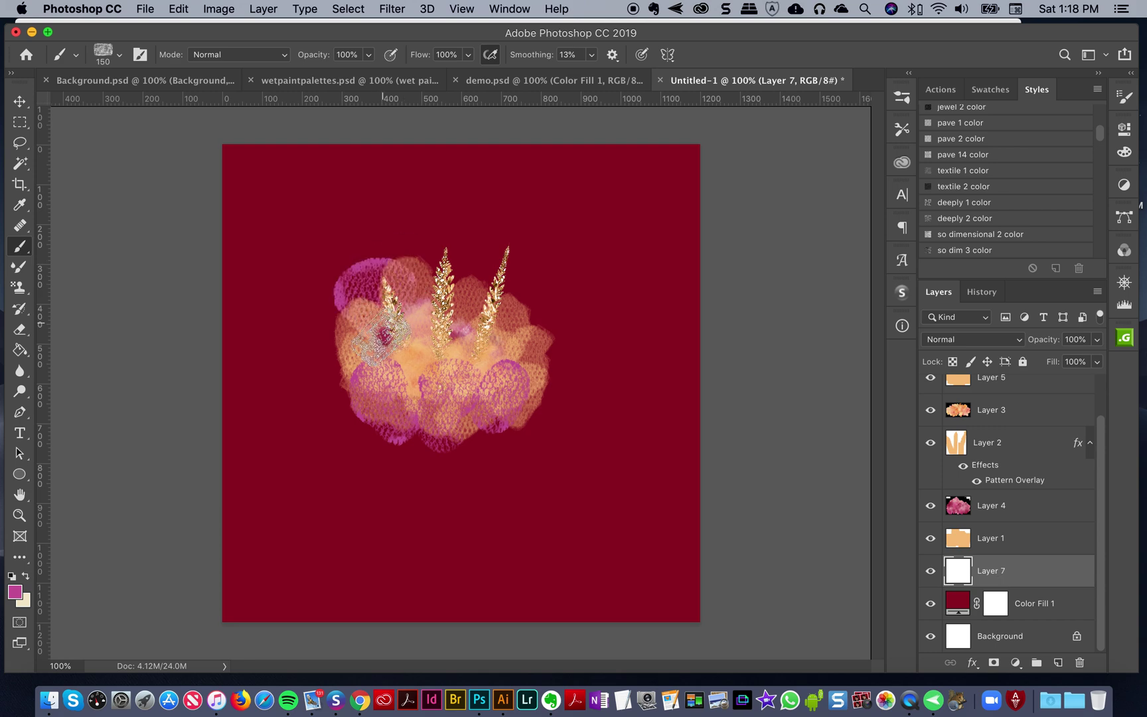
key(super+z)
click(364, 315)
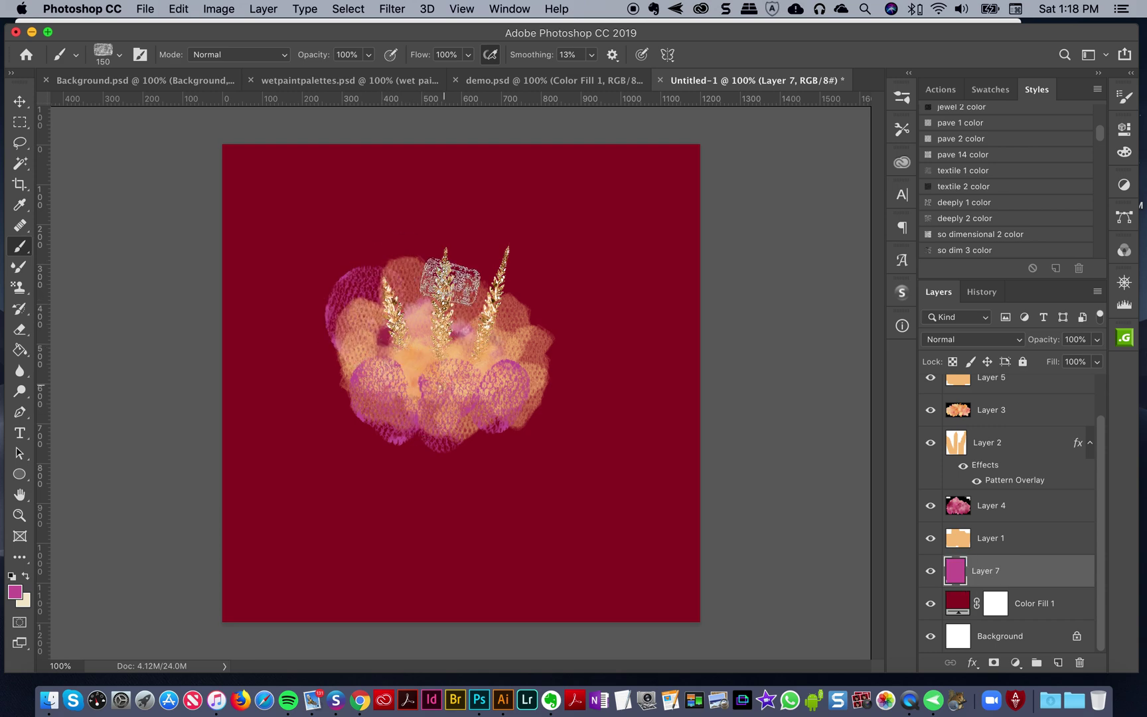
click(455, 284)
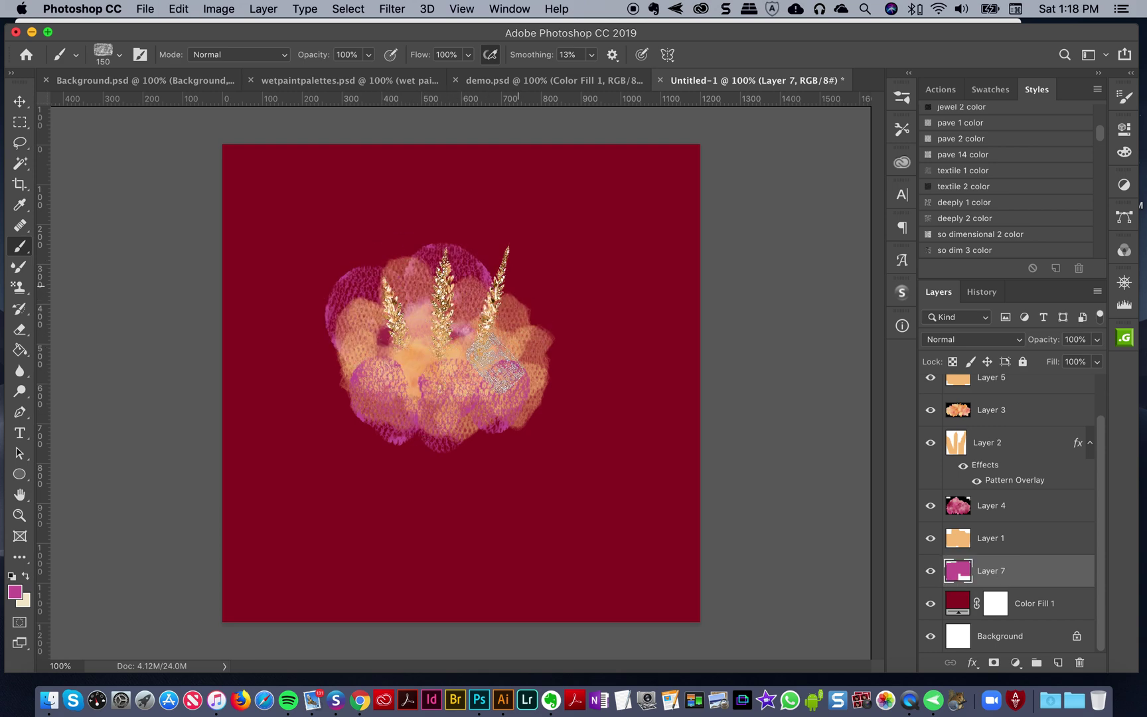
click(520, 305)
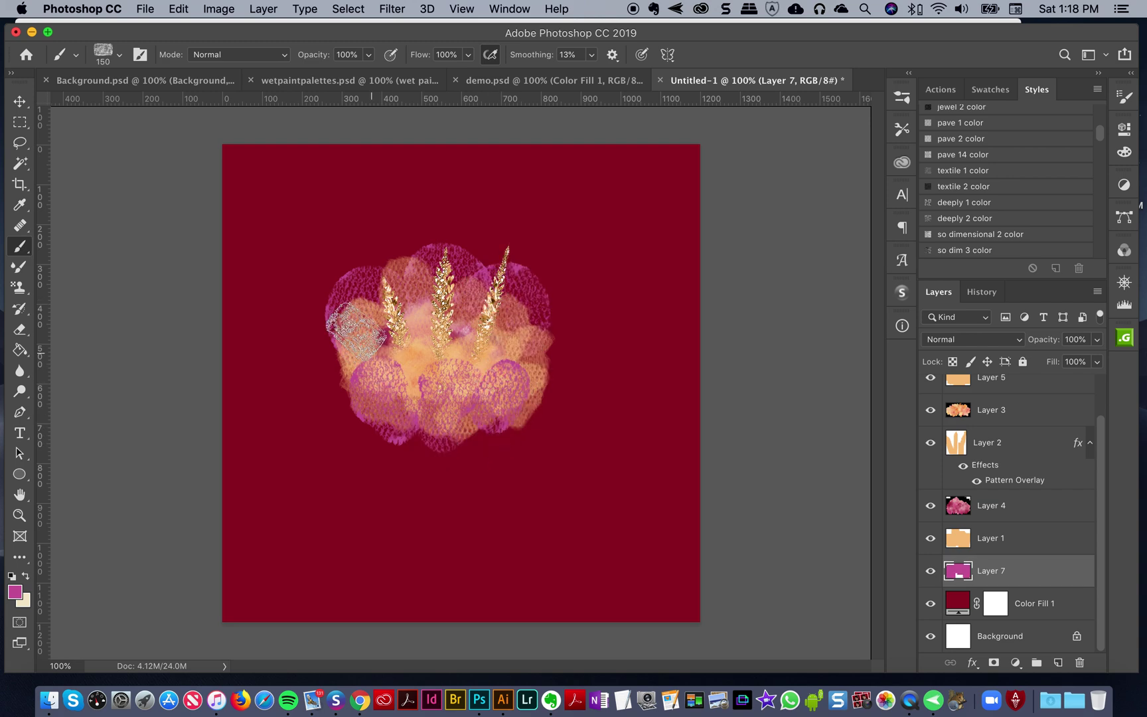
click(556, 347)
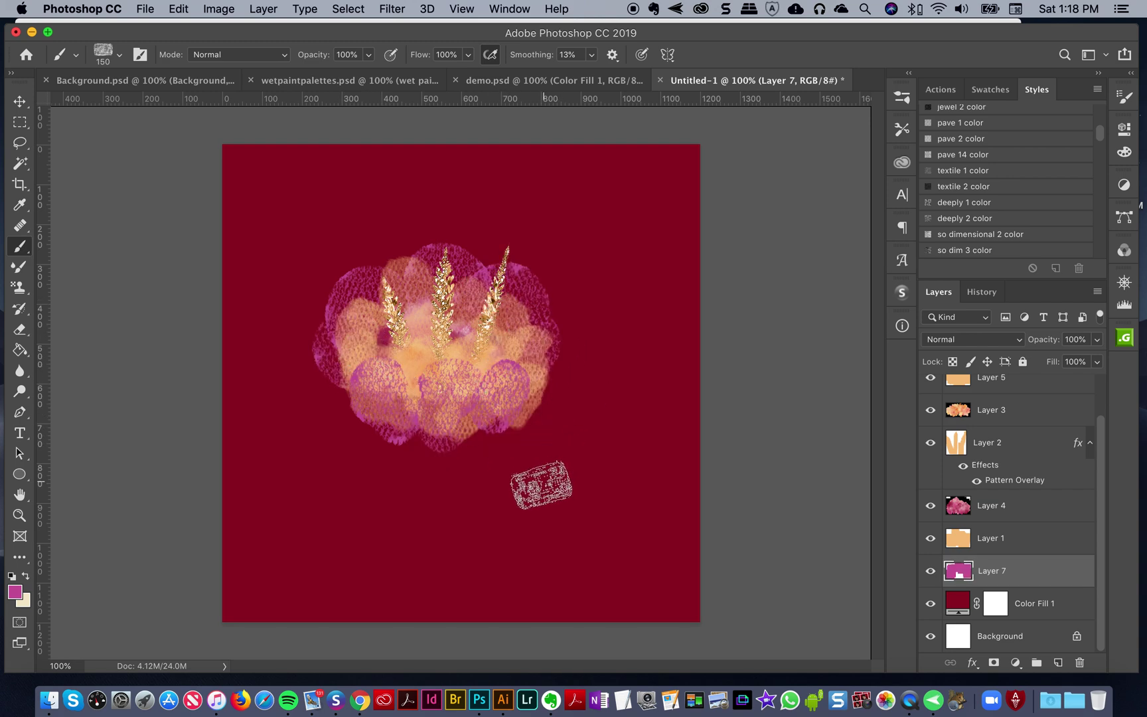
- Compare the Untitled-1 artwork against the demo.psd reference several times
click(551, 81)
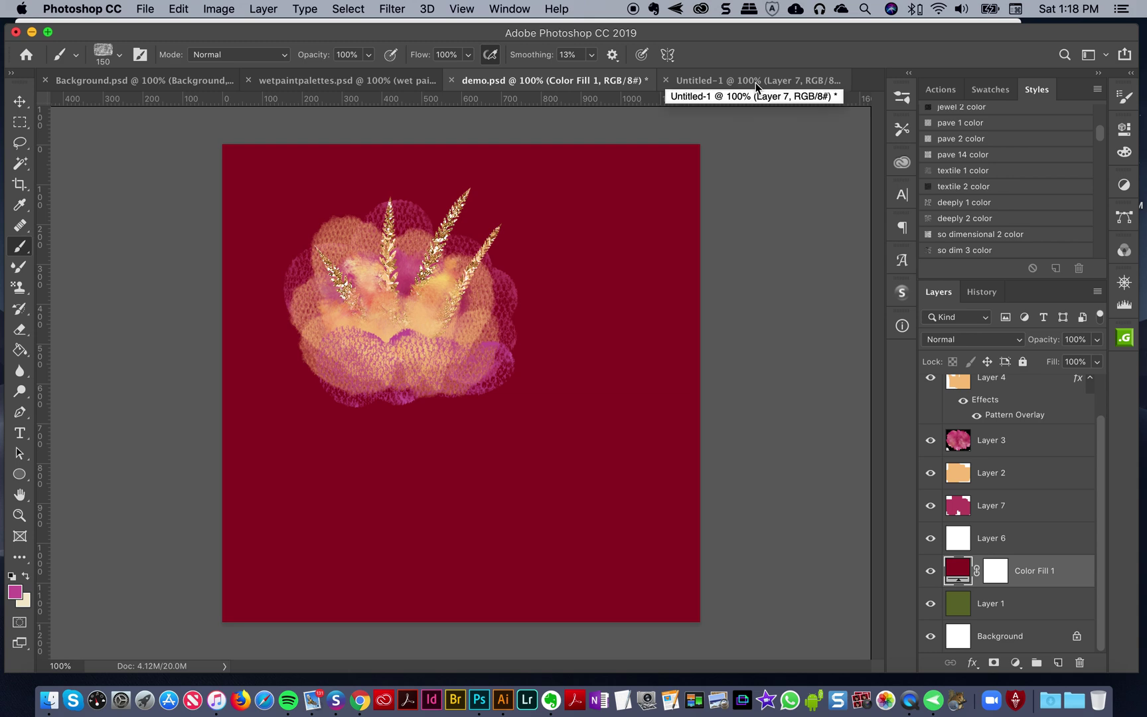
click(743, 80)
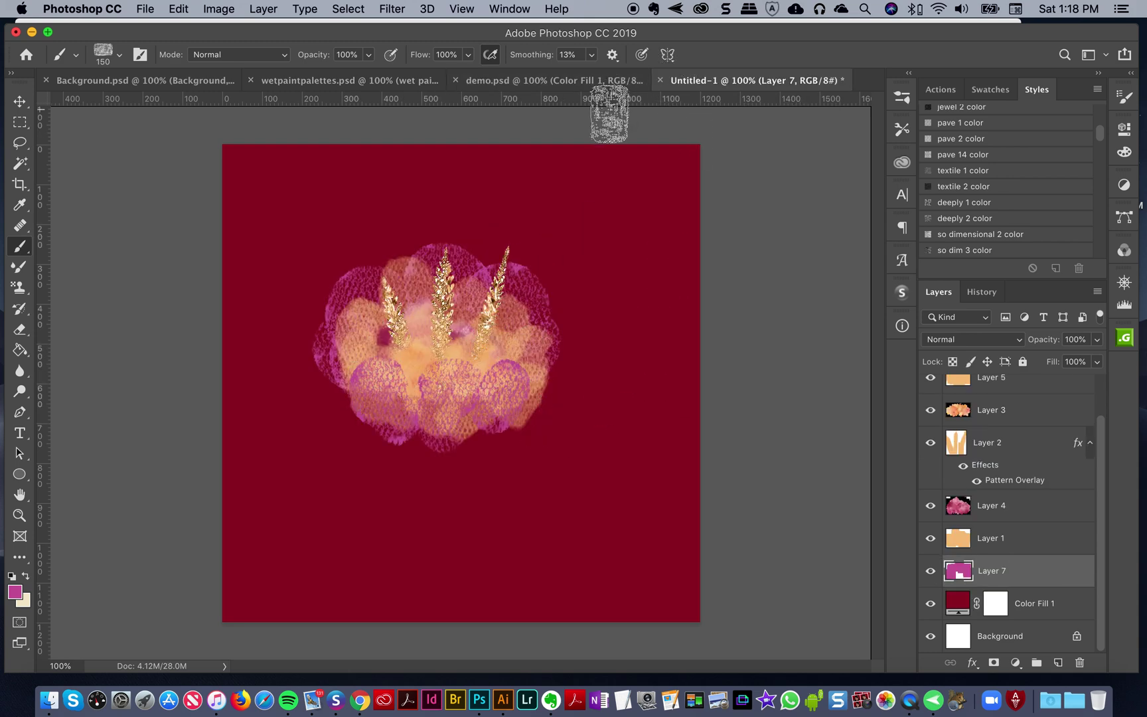
click(601, 81)
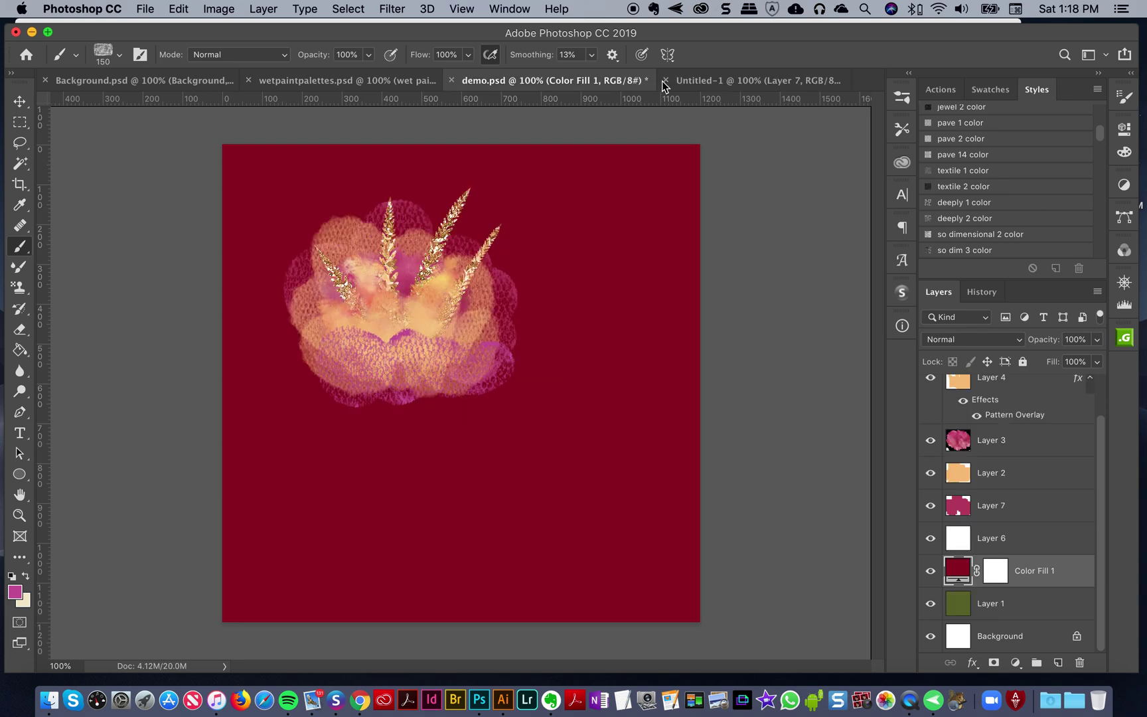
click(747, 80)
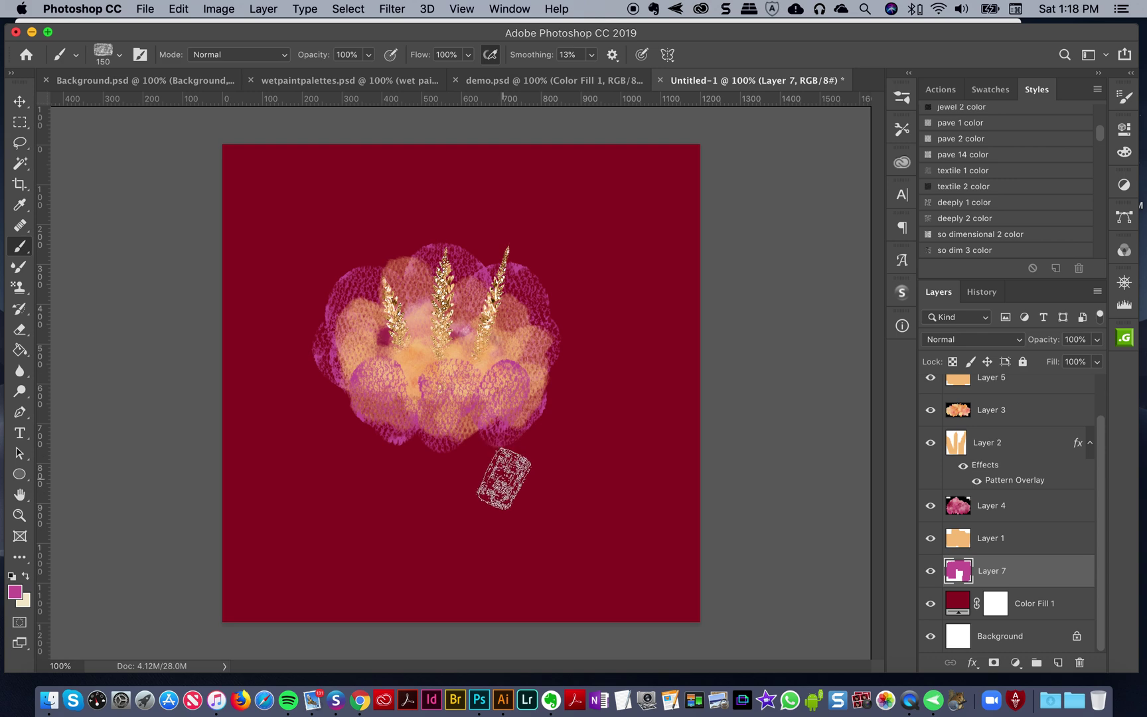
click(551, 81)
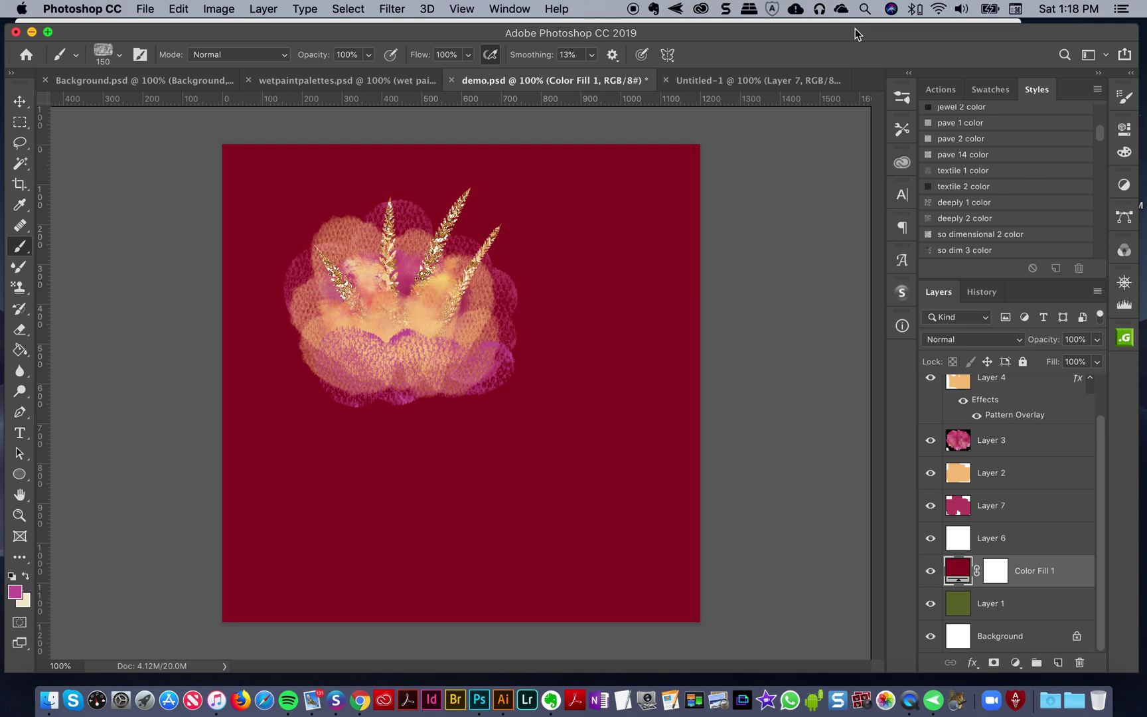
click(727, 82)
- In demo.psd, take the Move tool (V) and select Layer 5 for repositioning
click(603, 82)
scroll(1030, 504, up, 2)
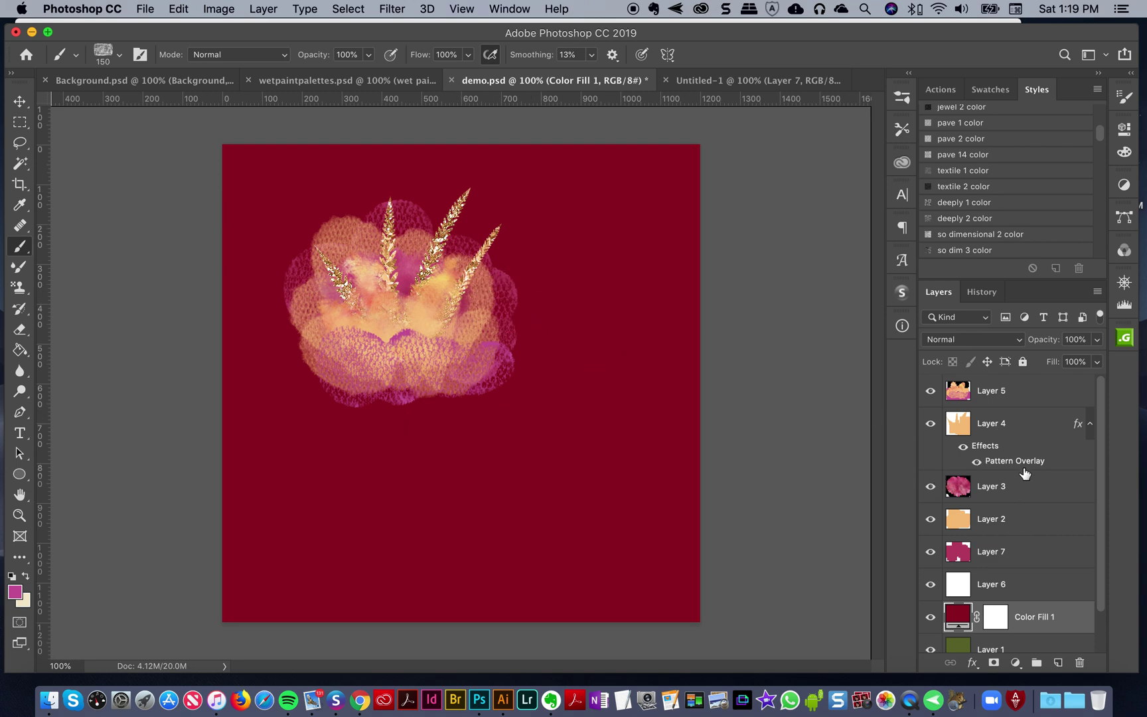
key(v)
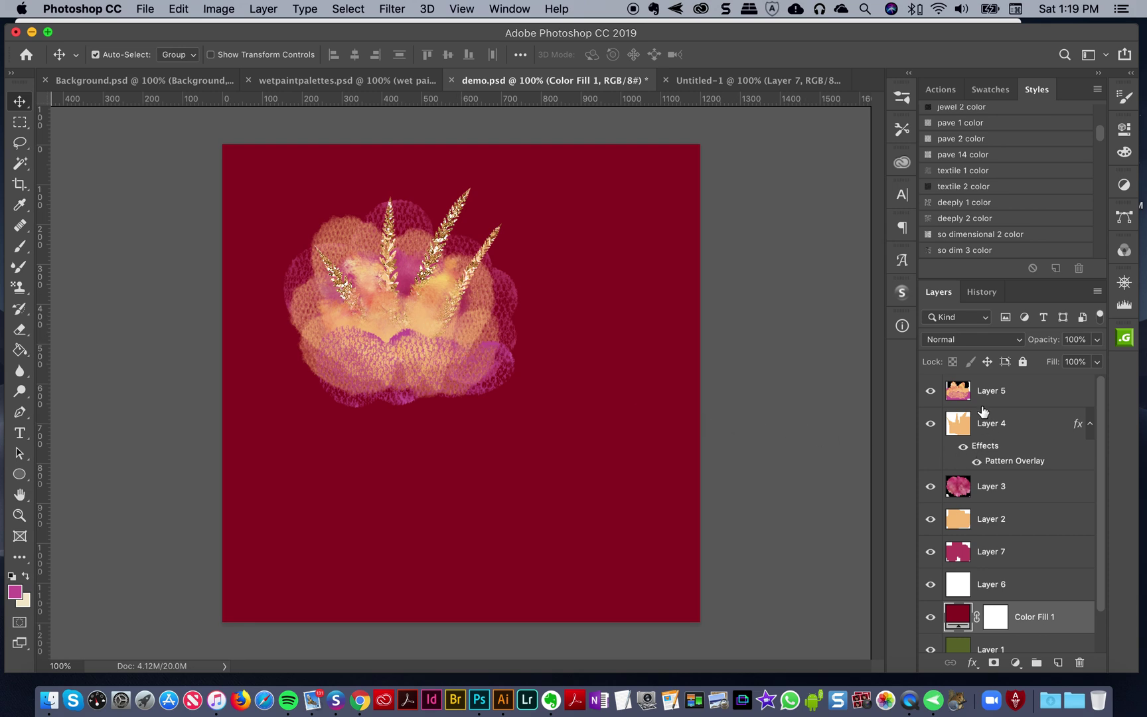
click(1010, 397)
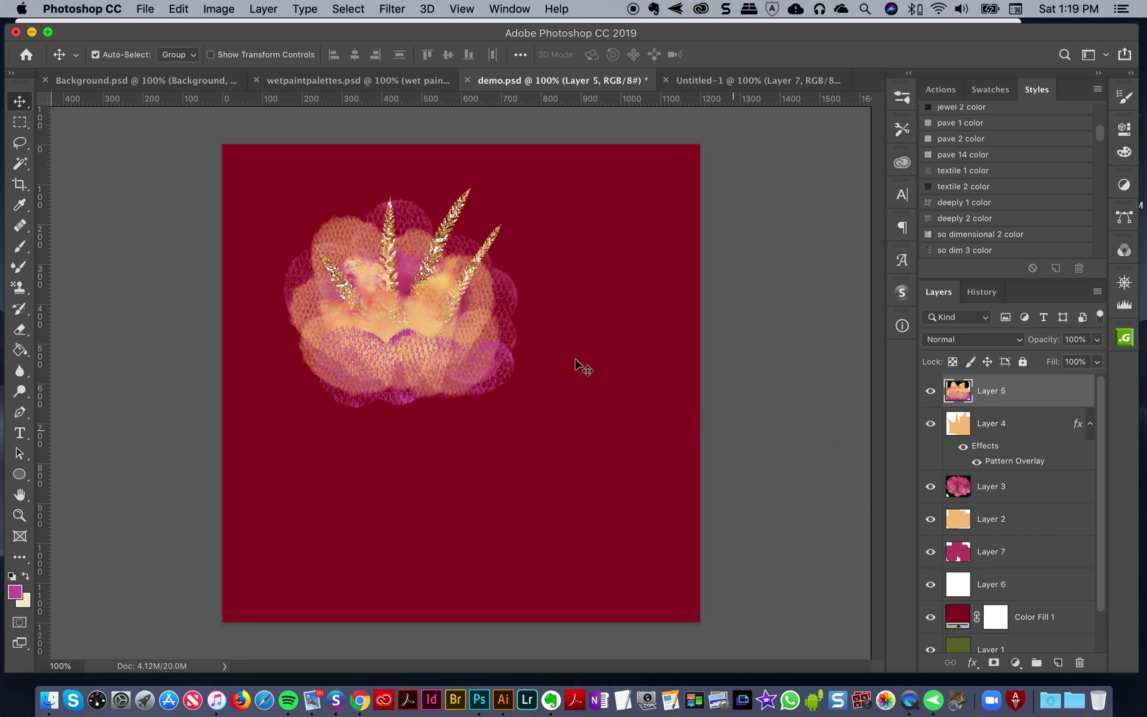
click(744, 80)
click(558, 80)
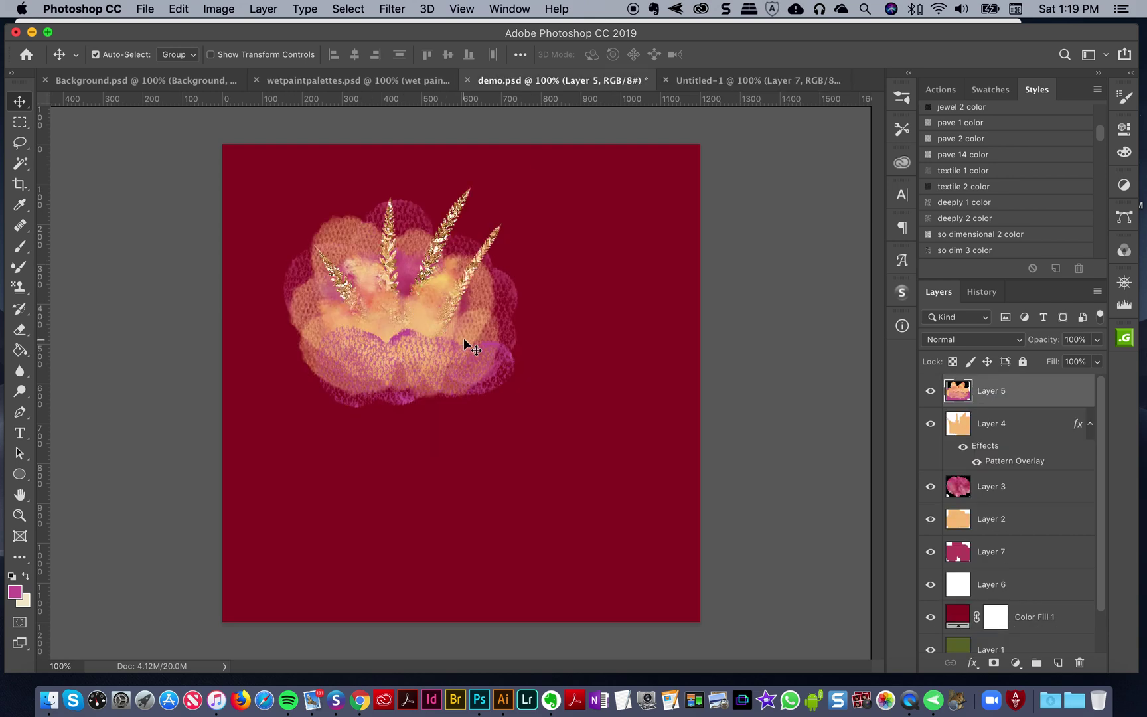